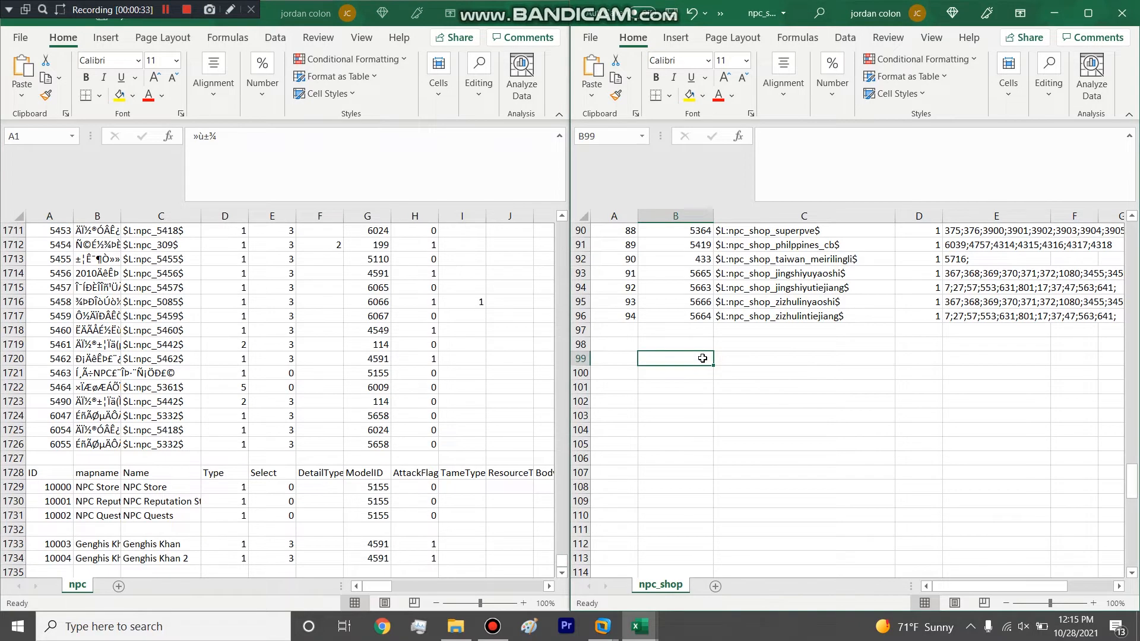
- Widen the mapname and Name columns of the npc sheet so the custom NPC entries fit
left_click(20, 492)
left_click_drag(19, 487, 22, 501)
left_click(104, 487)
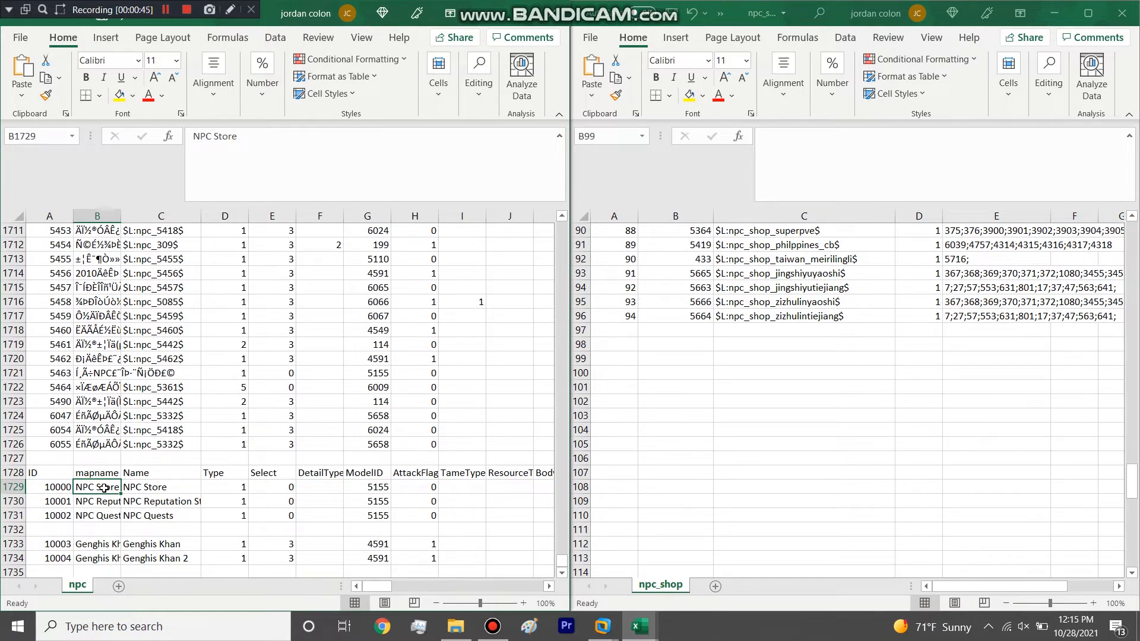
left_click(16, 501)
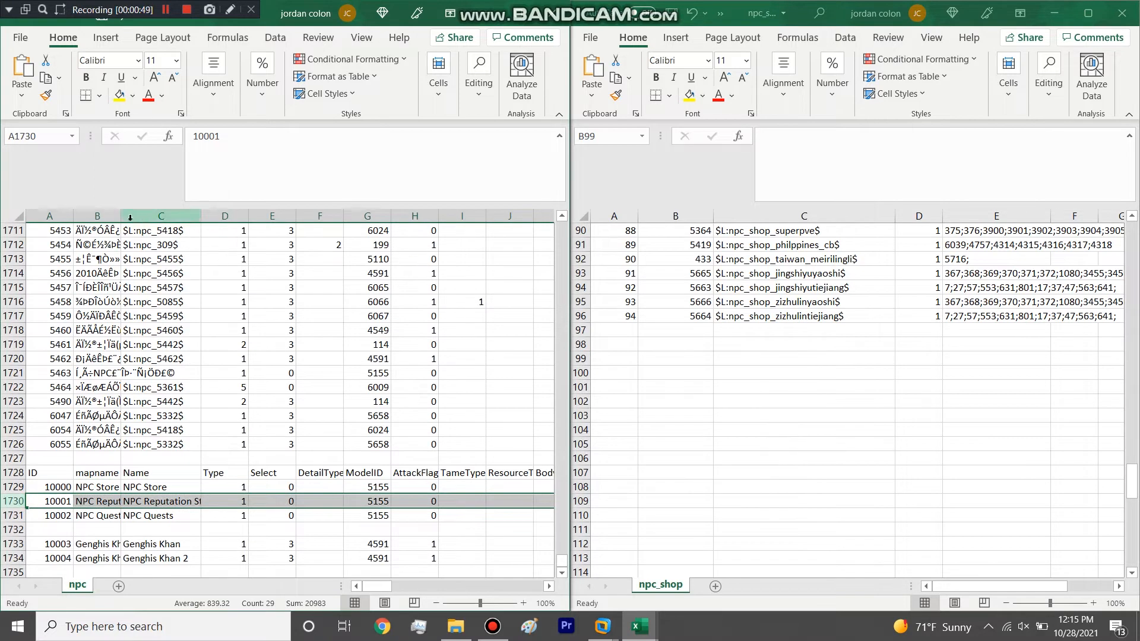
left_click_drag(121, 215, 174, 216)
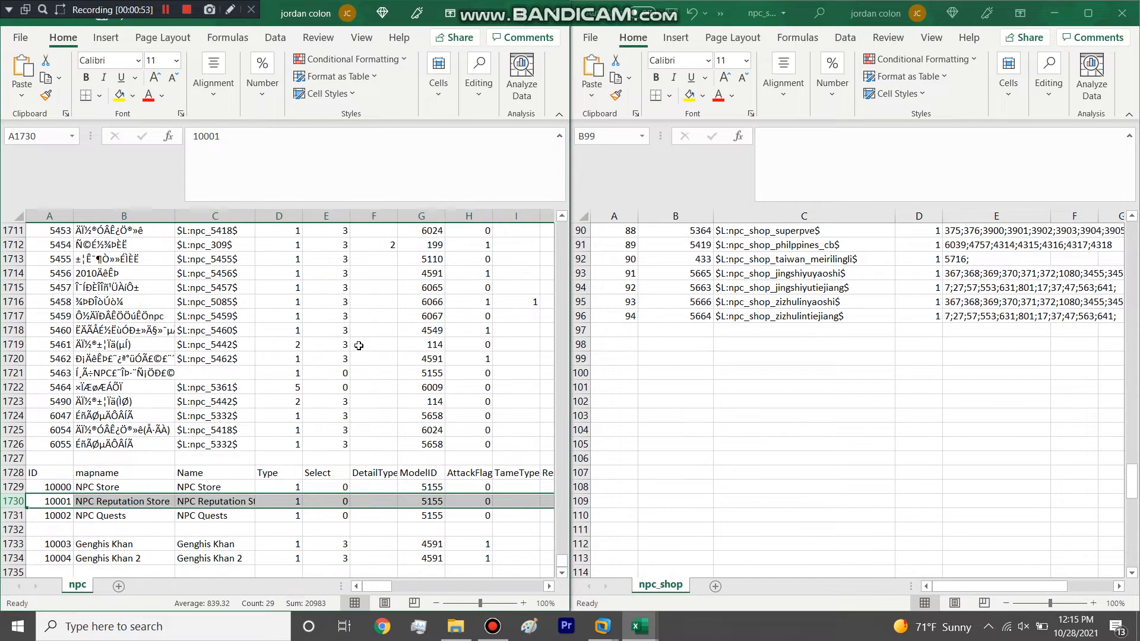
left_click_drag(252, 213, 303, 215)
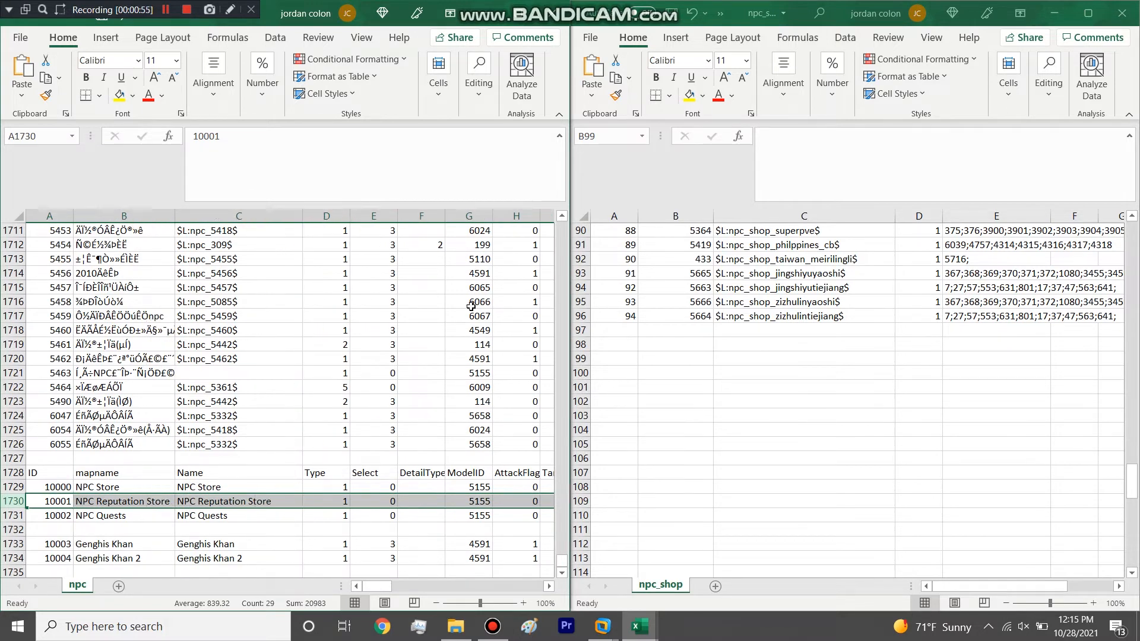
- Examine the names of the NPC Store and NPC Reputation Store rows in the npc sheet
left_click(689, 324)
left_click(457, 337)
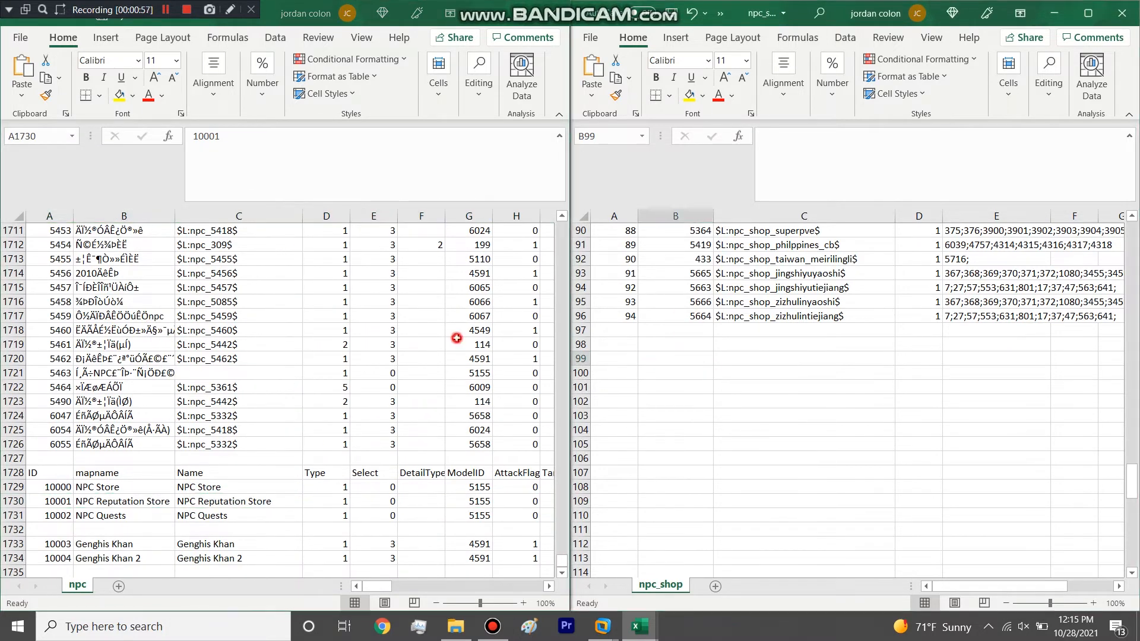
left_click(660, 327)
left_click(352, 349)
left_click(199, 494)
left_click(203, 485)
left_click(203, 501)
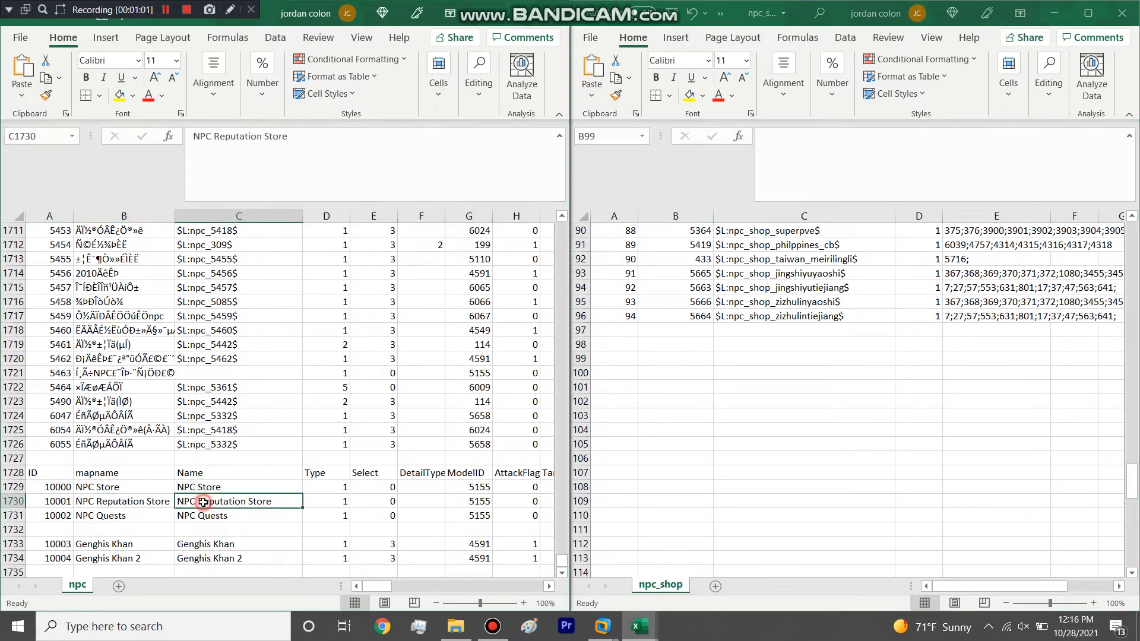
left_click(204, 488)
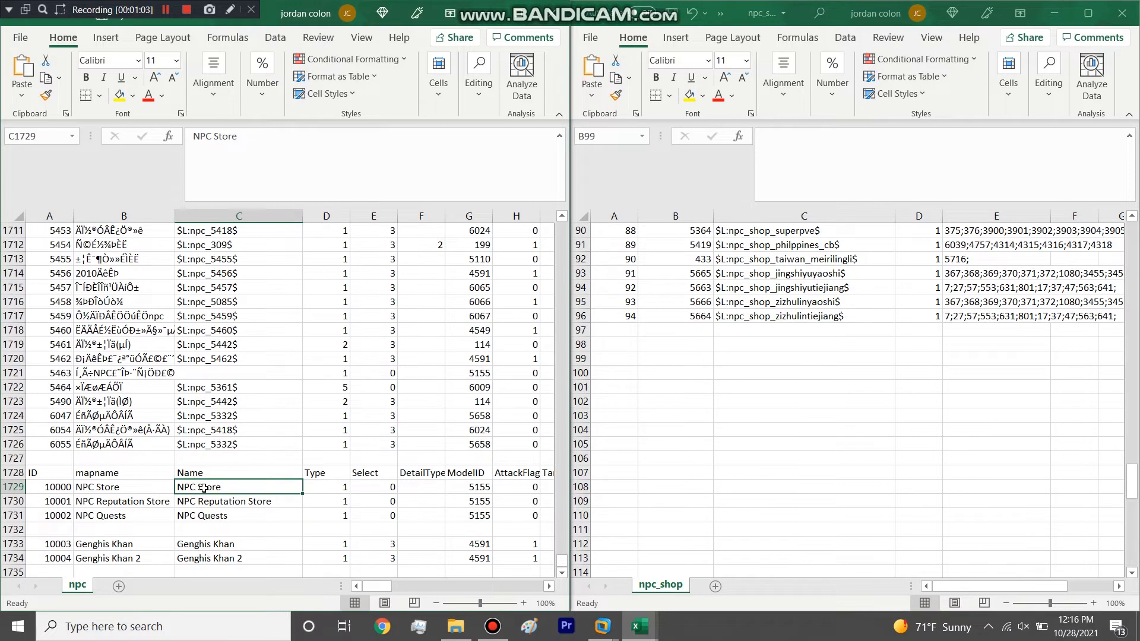
left_click(692, 265)
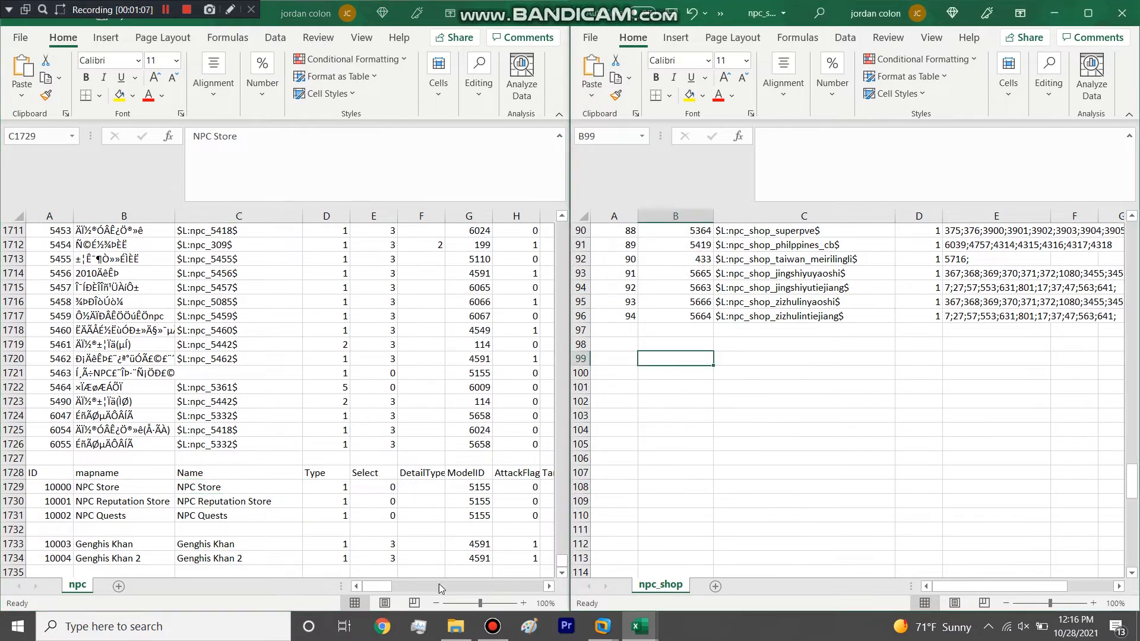
- Switch to File Explorer and open the force workbook from the game_server local/malay_gb folder
left_click(455, 626)
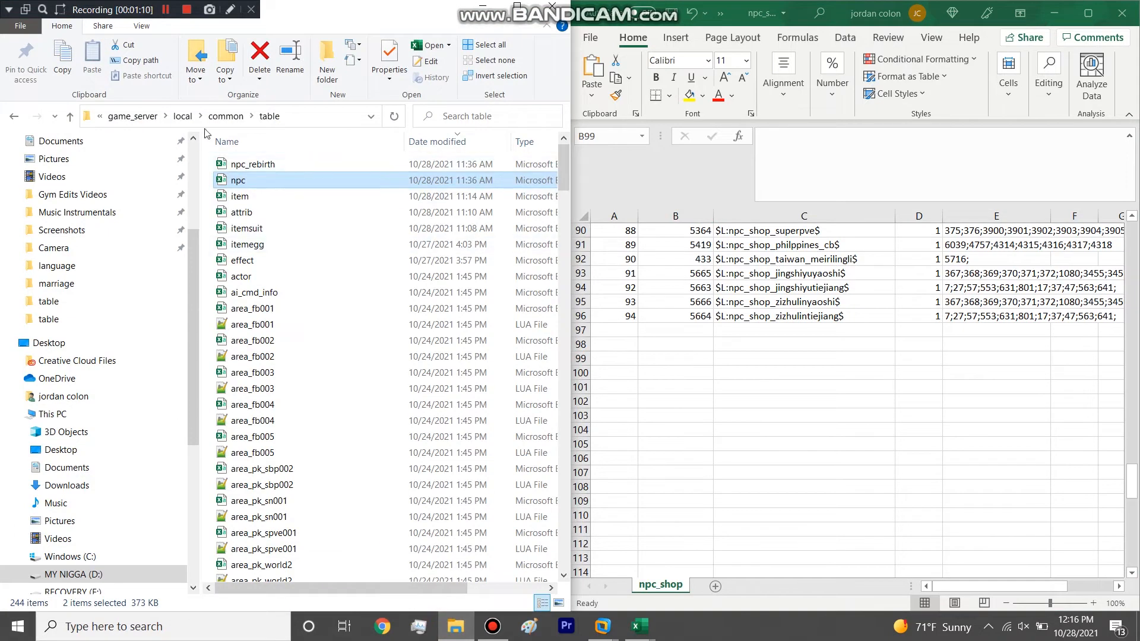
left_click(183, 116)
double_click(250, 181)
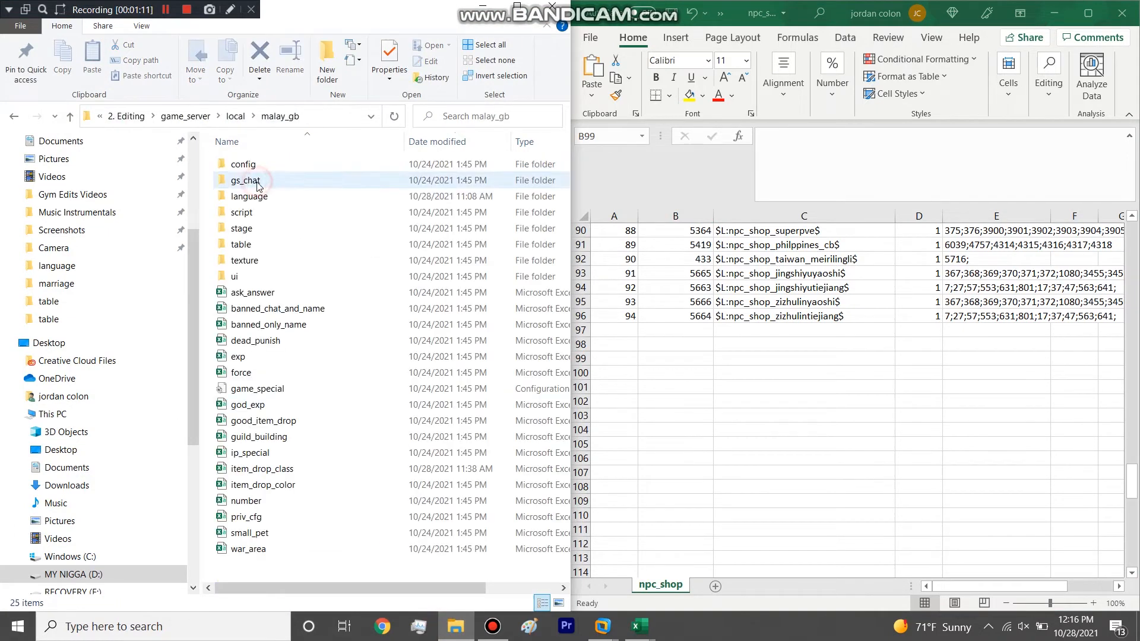
left_click(241, 374)
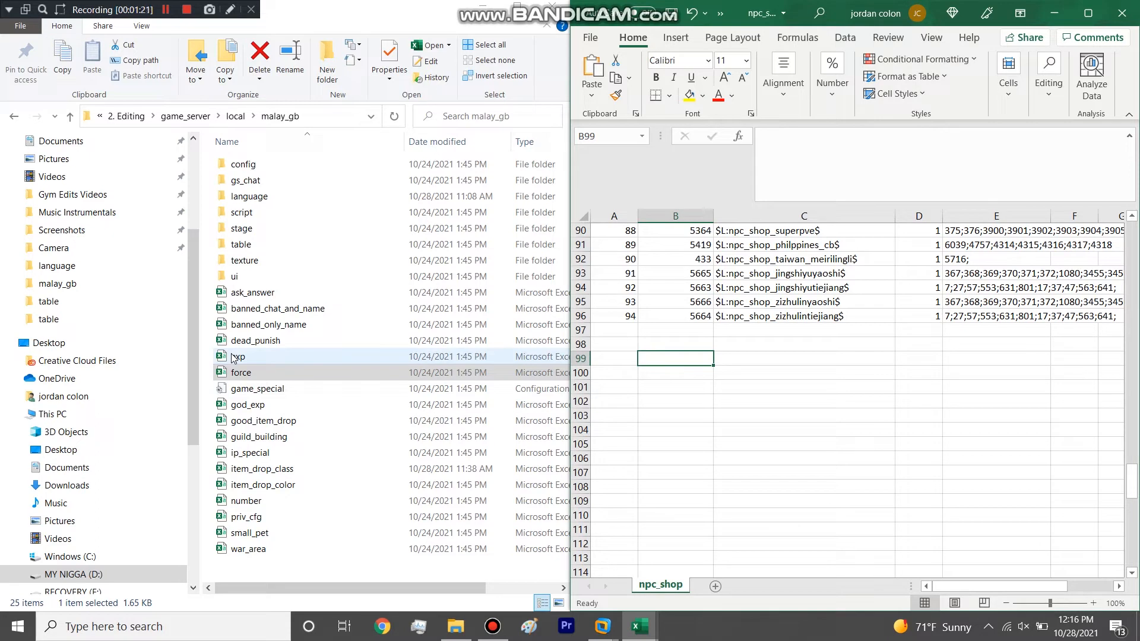
key("ctrl+f")
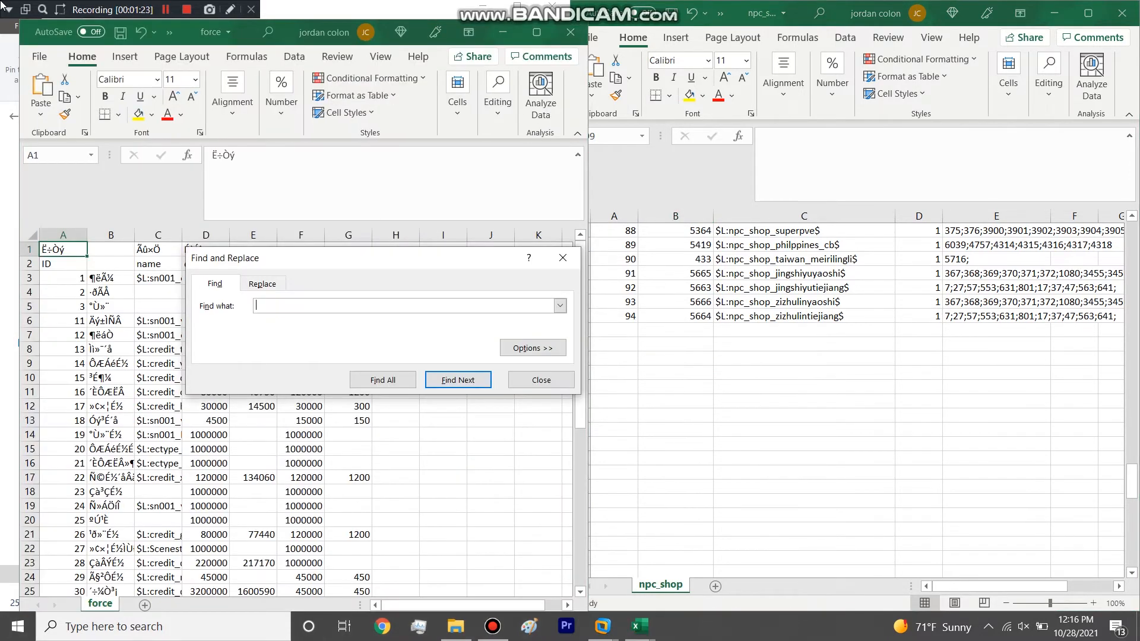
left_click(567, 267)
- Examine the ID, name and credit columns of the force sheet down to its last filled row
scroll(209, 443, "down", 10)
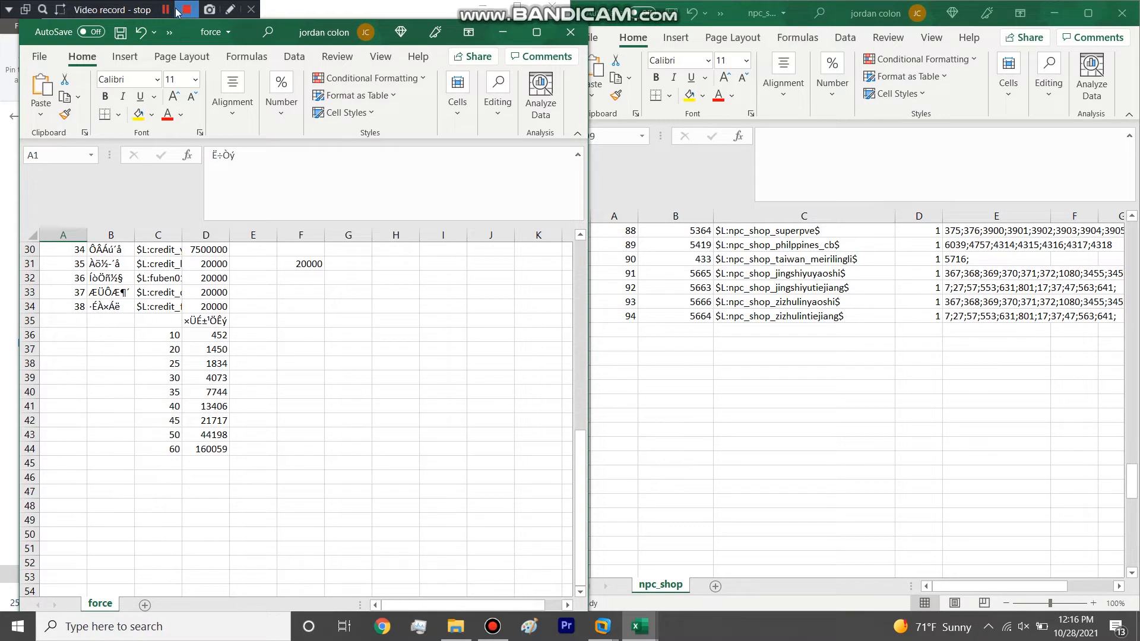
left_click(80, 469)
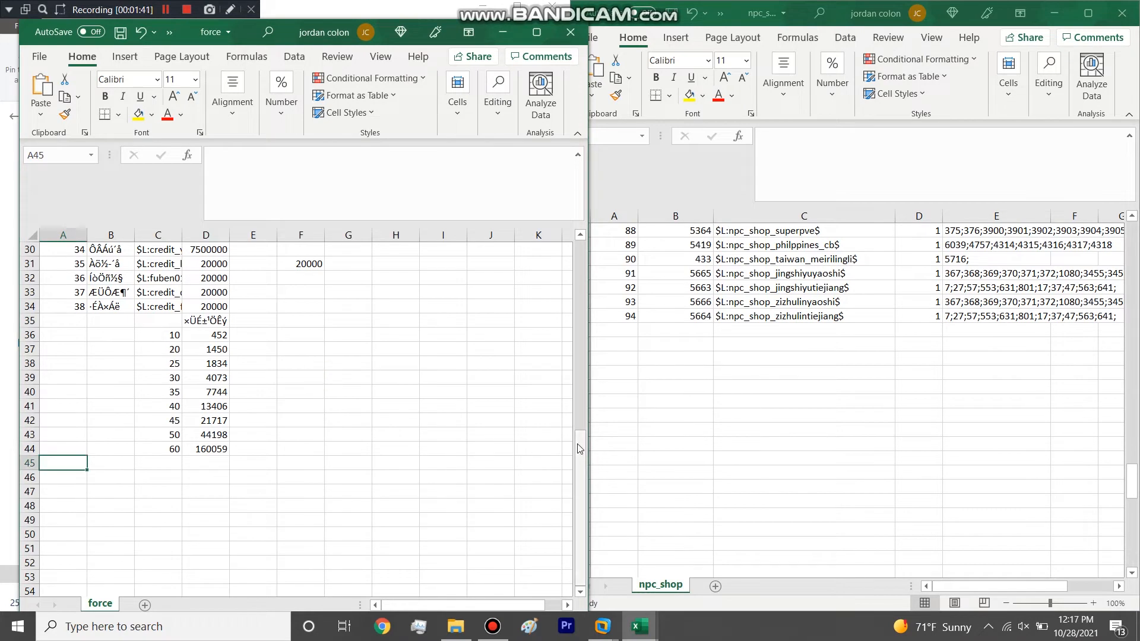
scroll(561, 445, "up", 10)
left_click(79, 232)
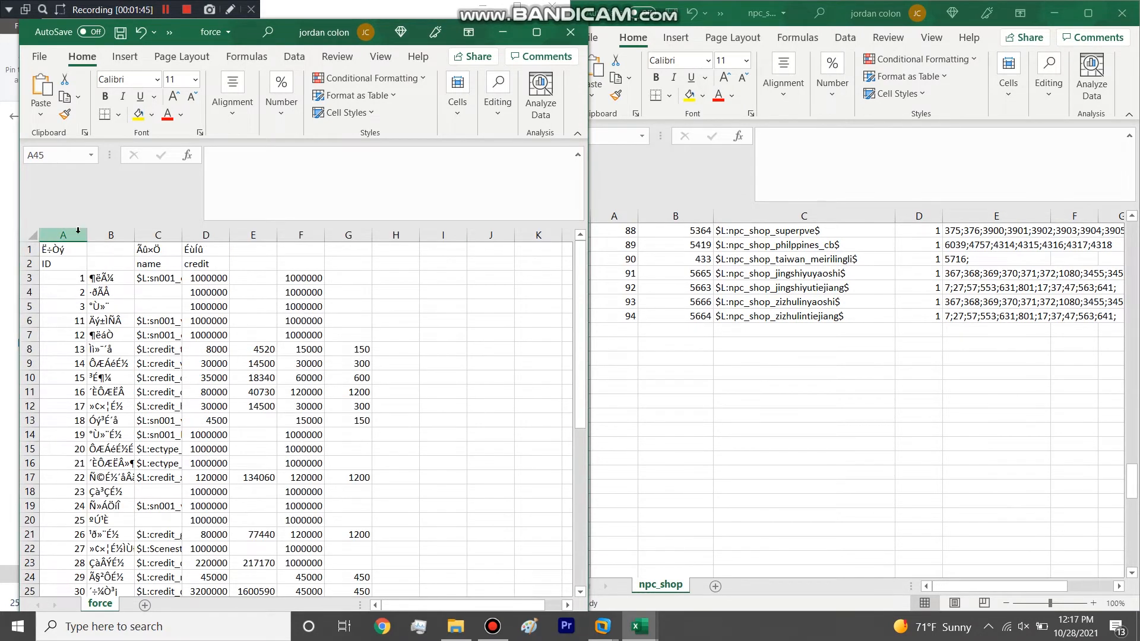
left_click(78, 231)
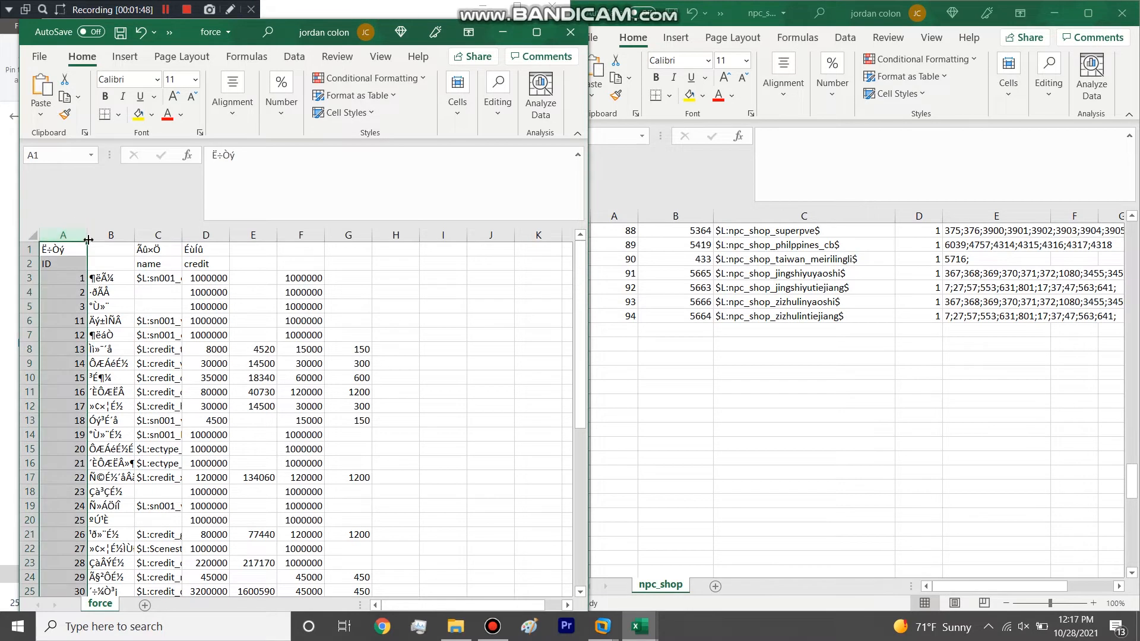
left_click(145, 233)
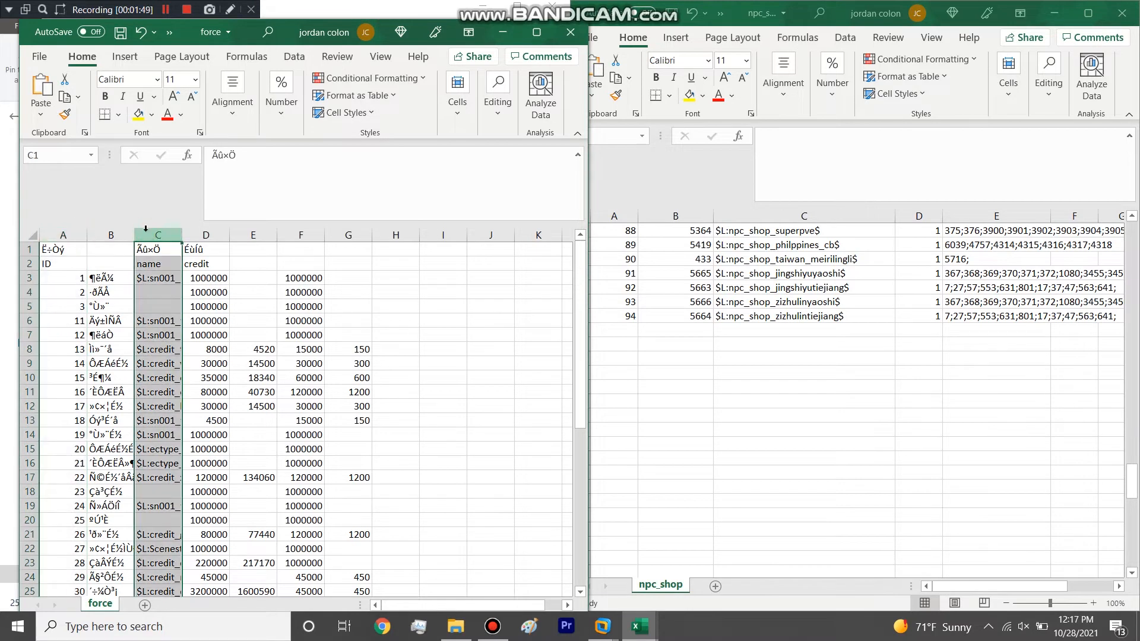
left_click(205, 233)
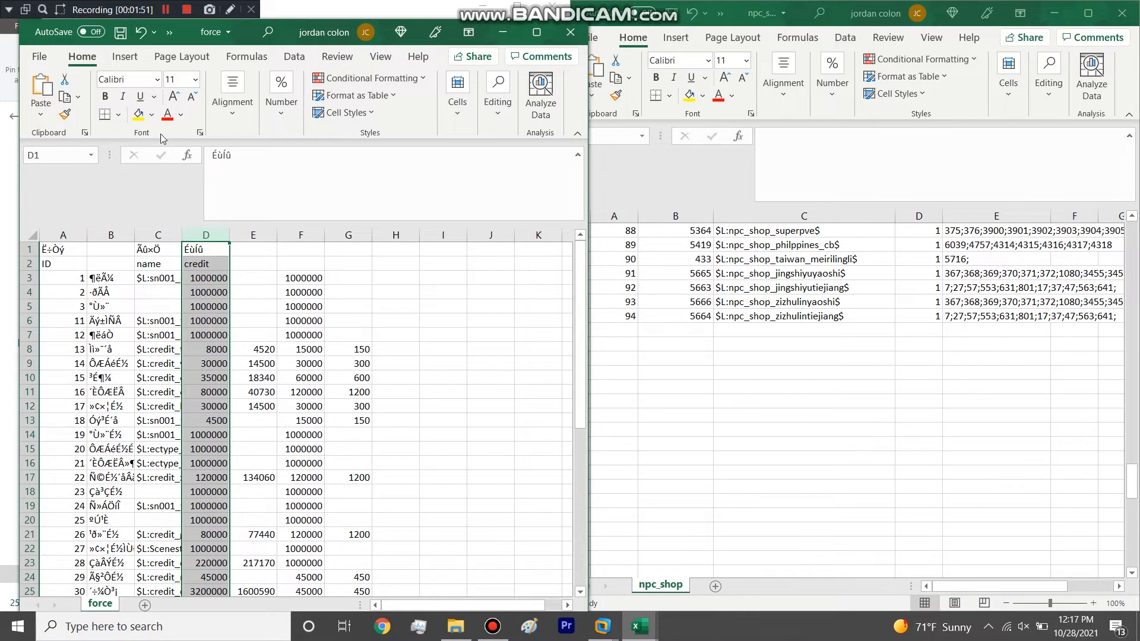
left_click(165, 10)
scroll(219, 400, "down", 9)
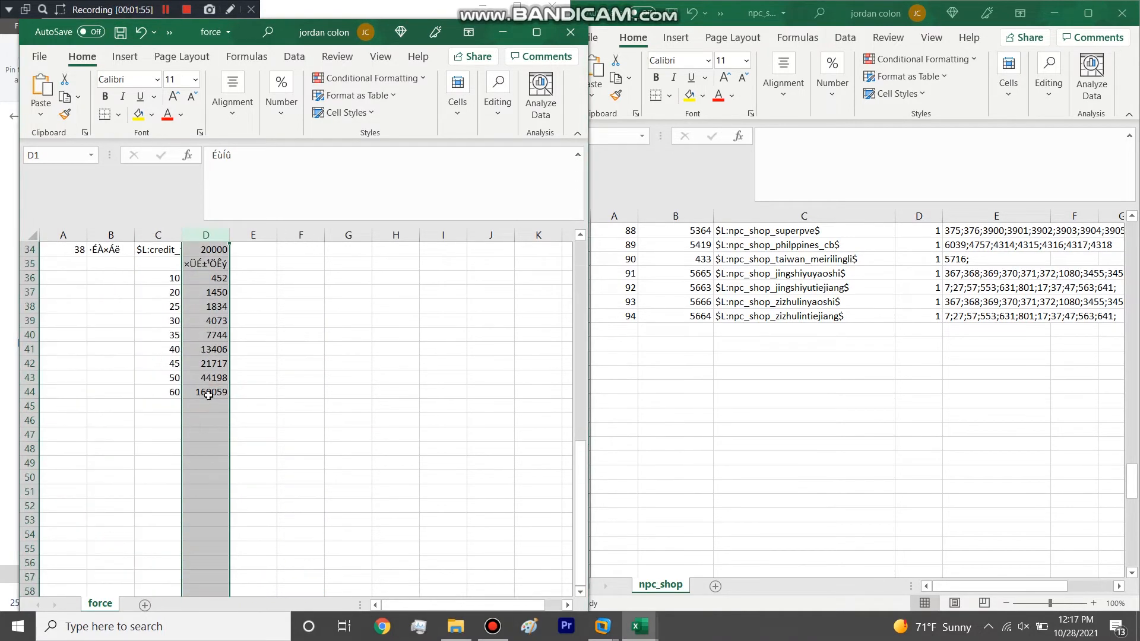
- Add a reputation entry in row 45 of the force sheet with ID 200, name Savage and credit 5000
left_click(70, 496)
type("200")
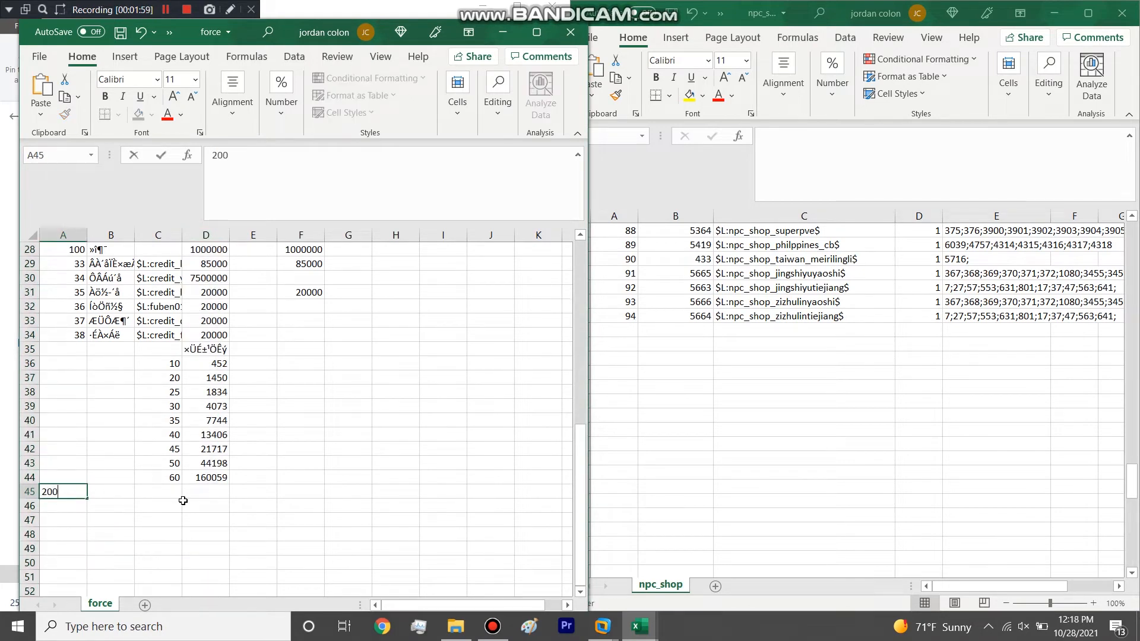
left_click(150, 494)
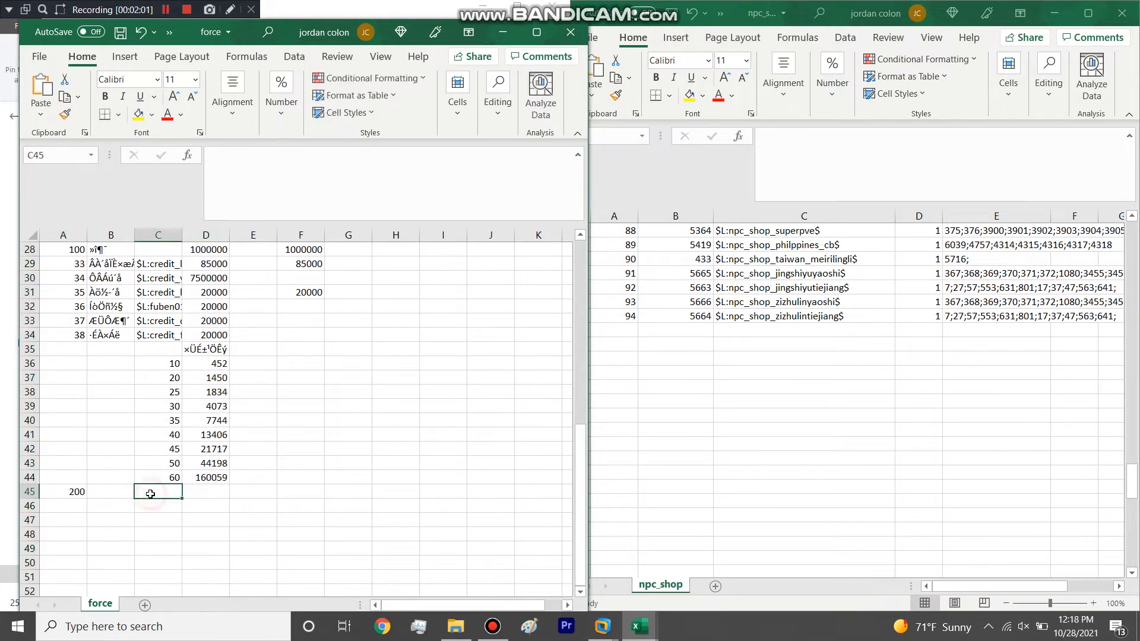
type("Savage")
left_click(197, 497)
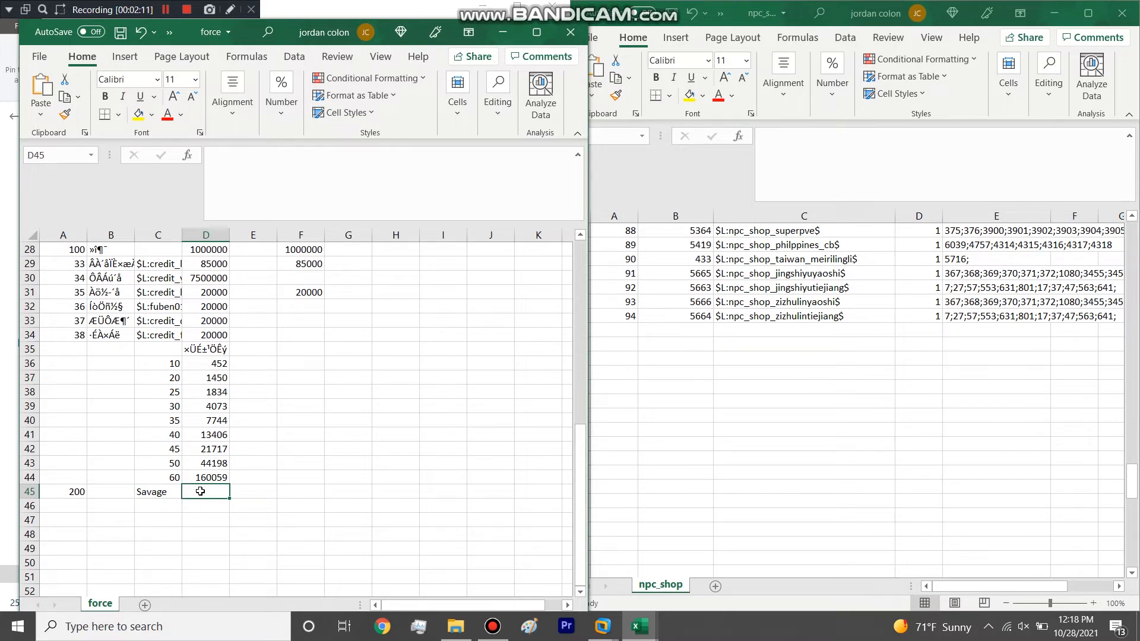
type("5000")
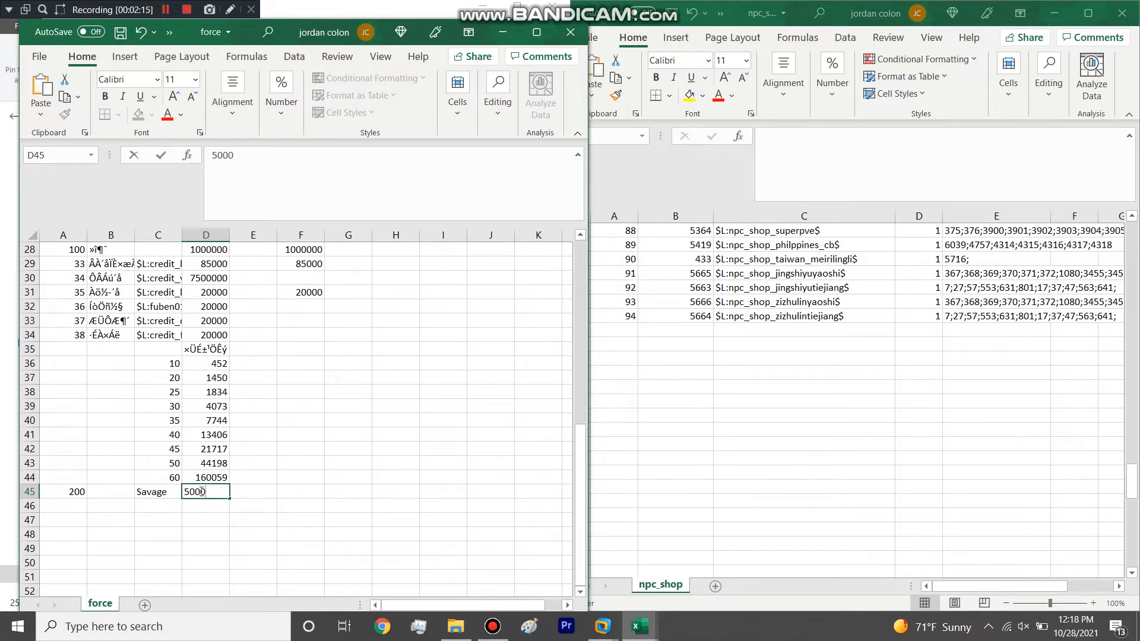
left_click(210, 472)
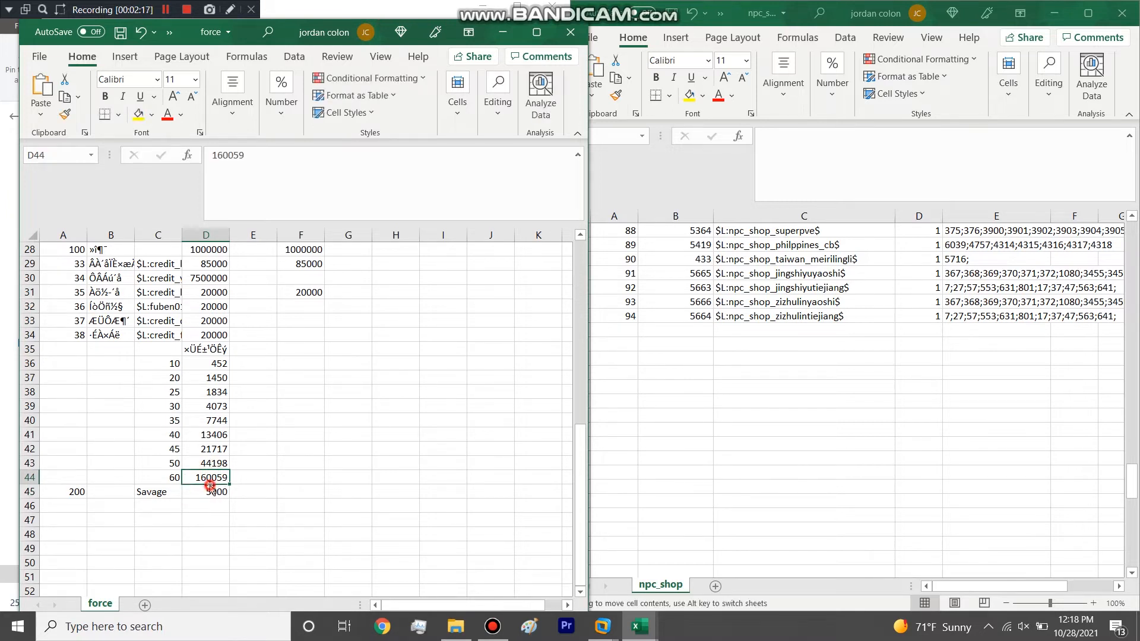
left_click(211, 497)
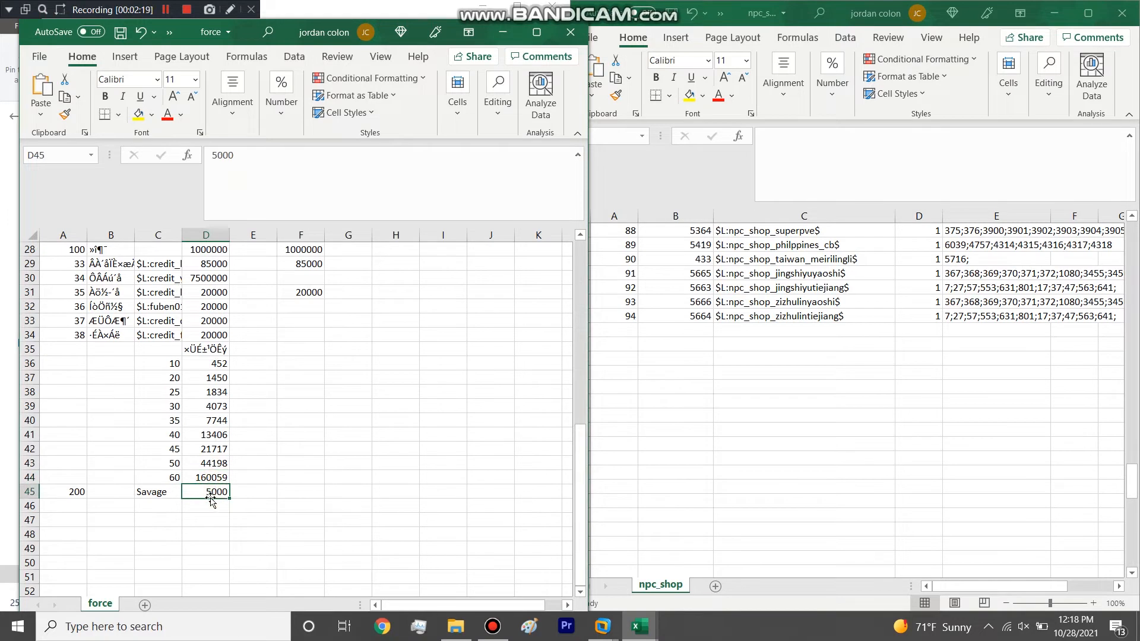
- Save the force workbook and close it
left_click(706, 361)
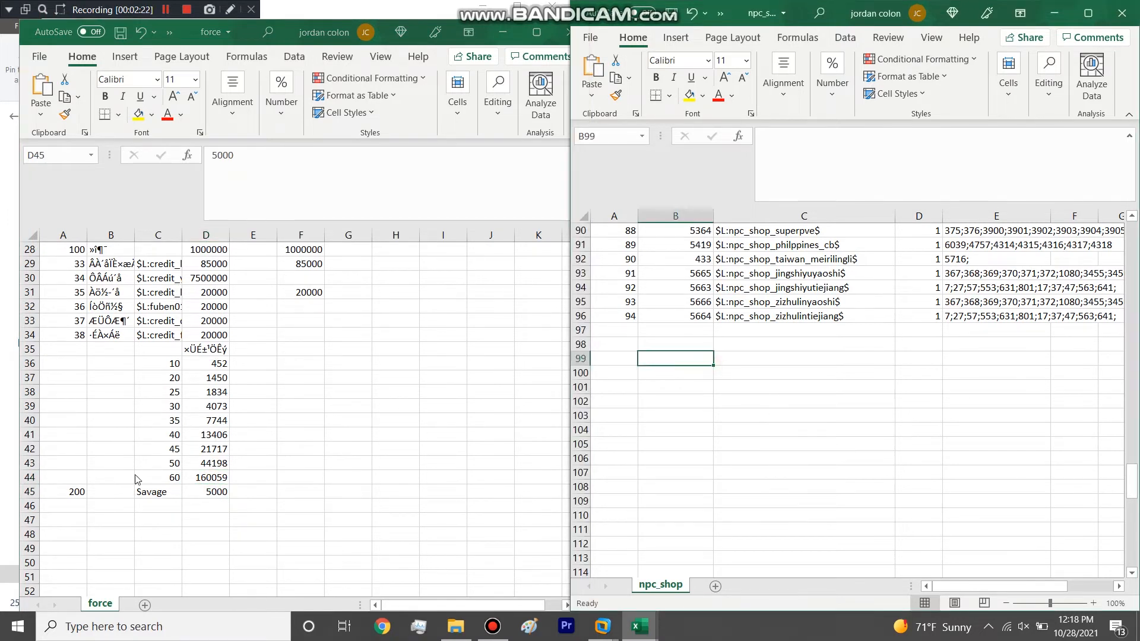
left_click(121, 33)
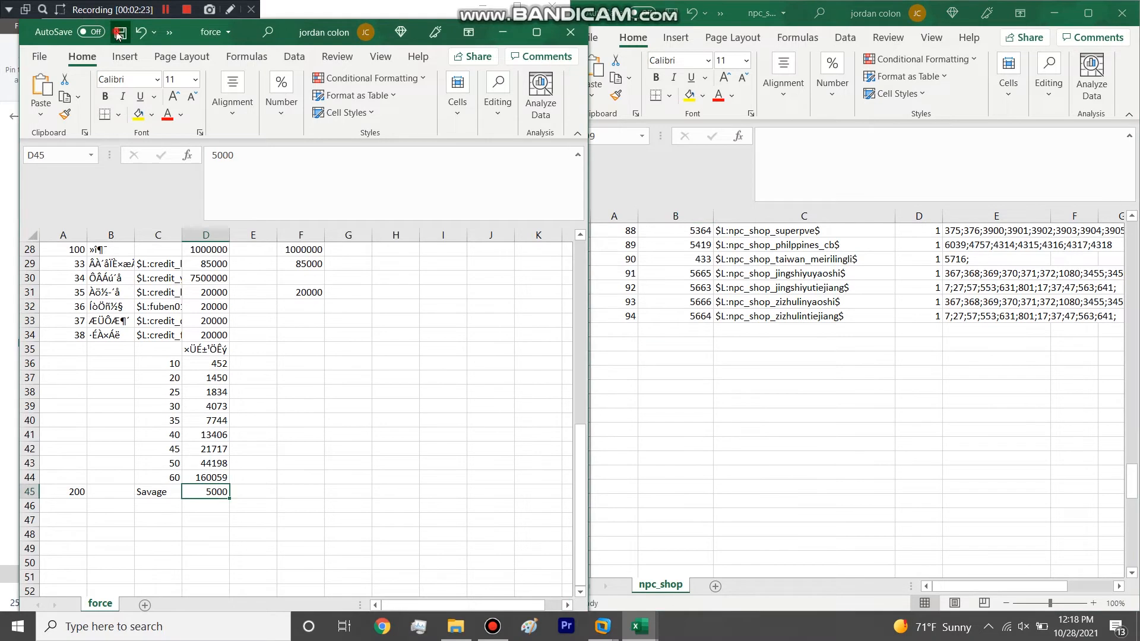
left_click(577, 35)
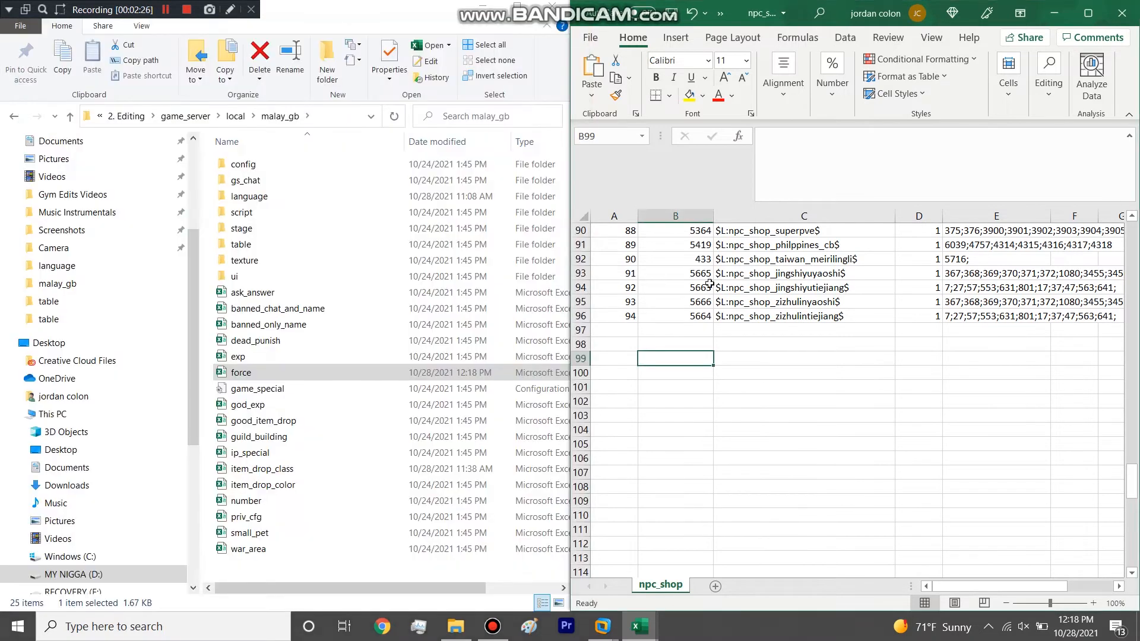
- Enter the new shop IDs 95 and 96 in cells A97 and A98 of the npc_shop sheet
left_click(637, 331)
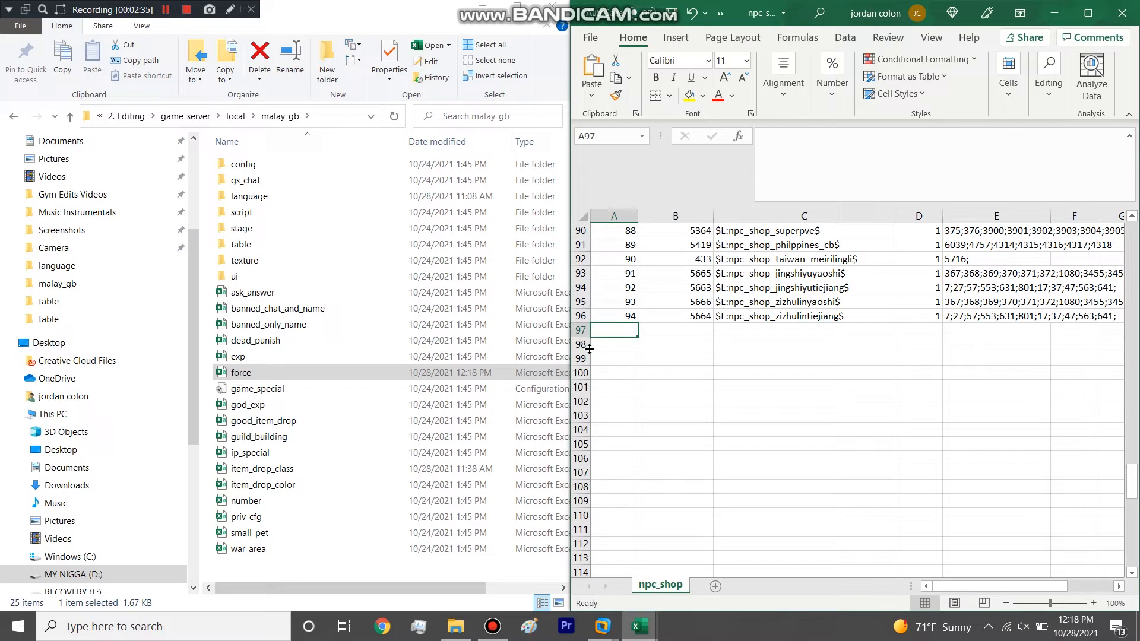
type("95")
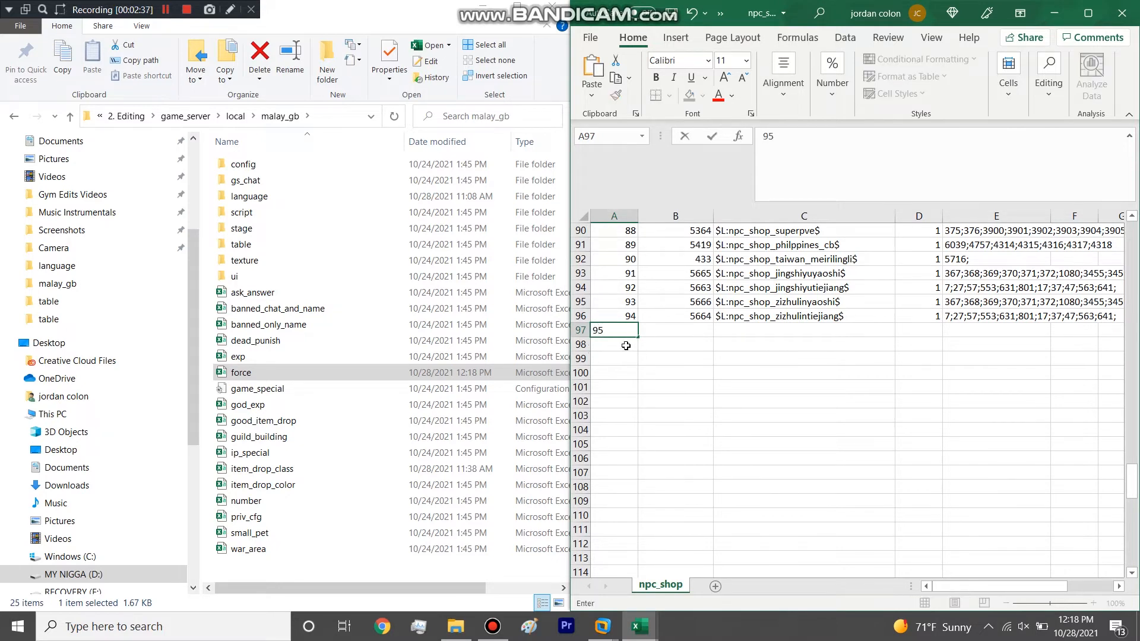
key("Return")
type("96")
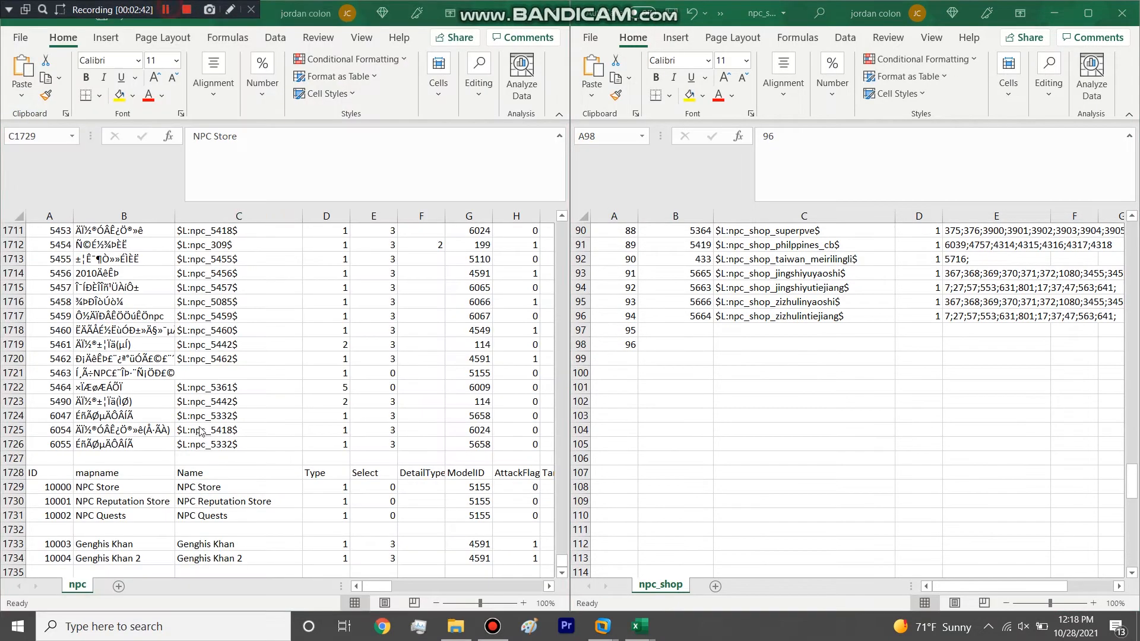
- Copy the NPC IDs 10000 and 10001 from the npc sheet into cells B97:B98 of npc_shop
left_click(192, 457)
left_click(690, 214)
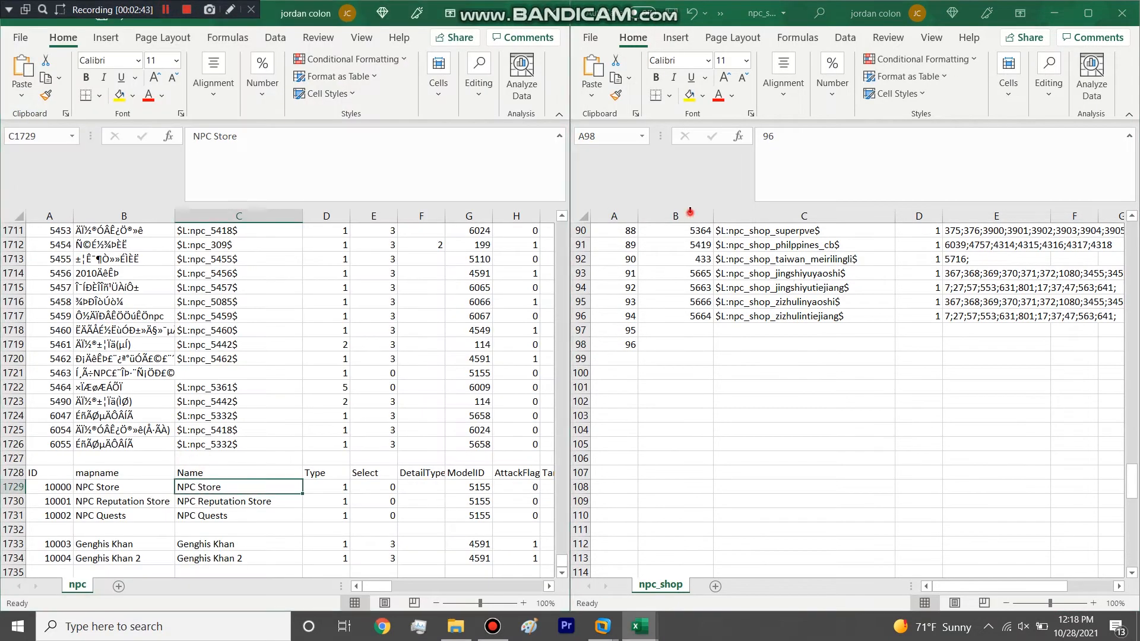
left_click(658, 358)
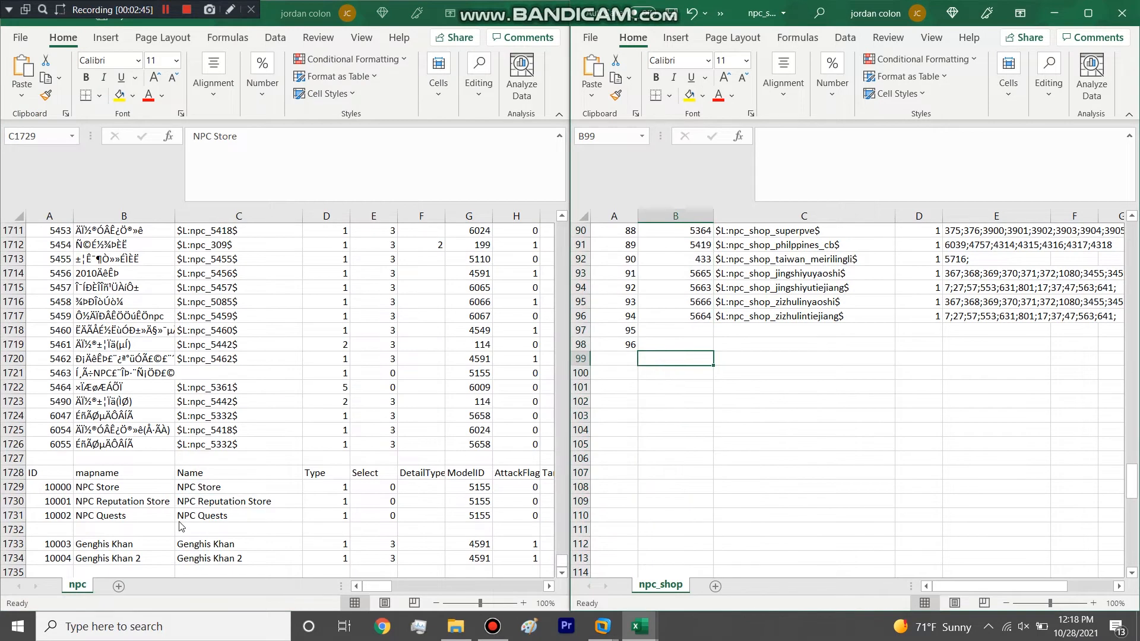
left_click(131, 510)
left_click_drag(57, 488, 61, 501)
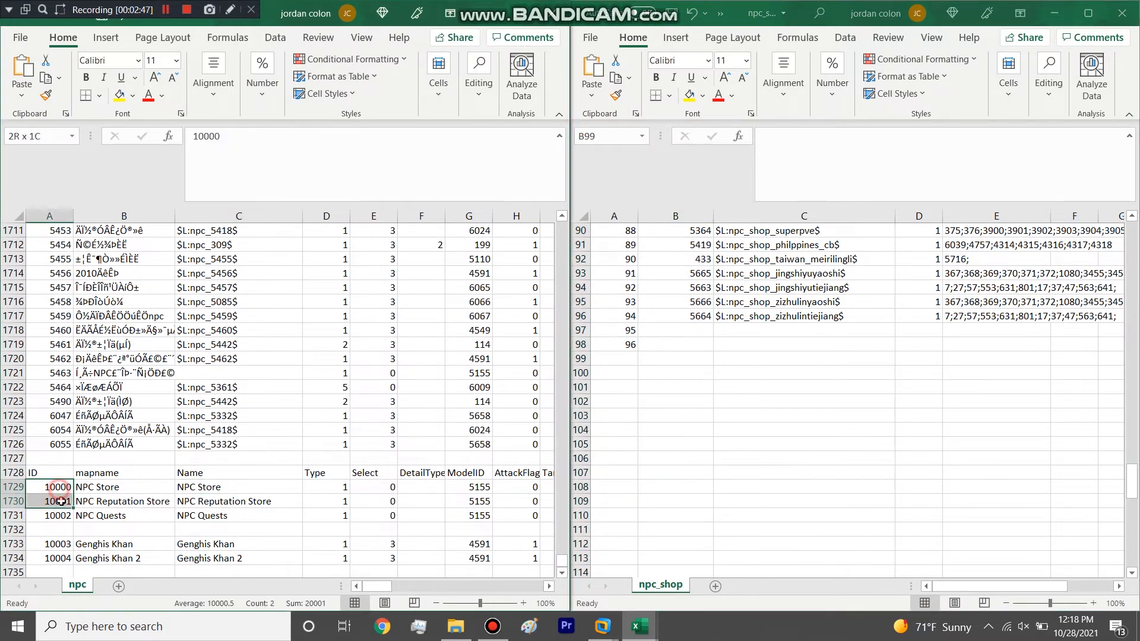
key("ctrl+c")
left_click(685, 329)
key("ctrl+v")
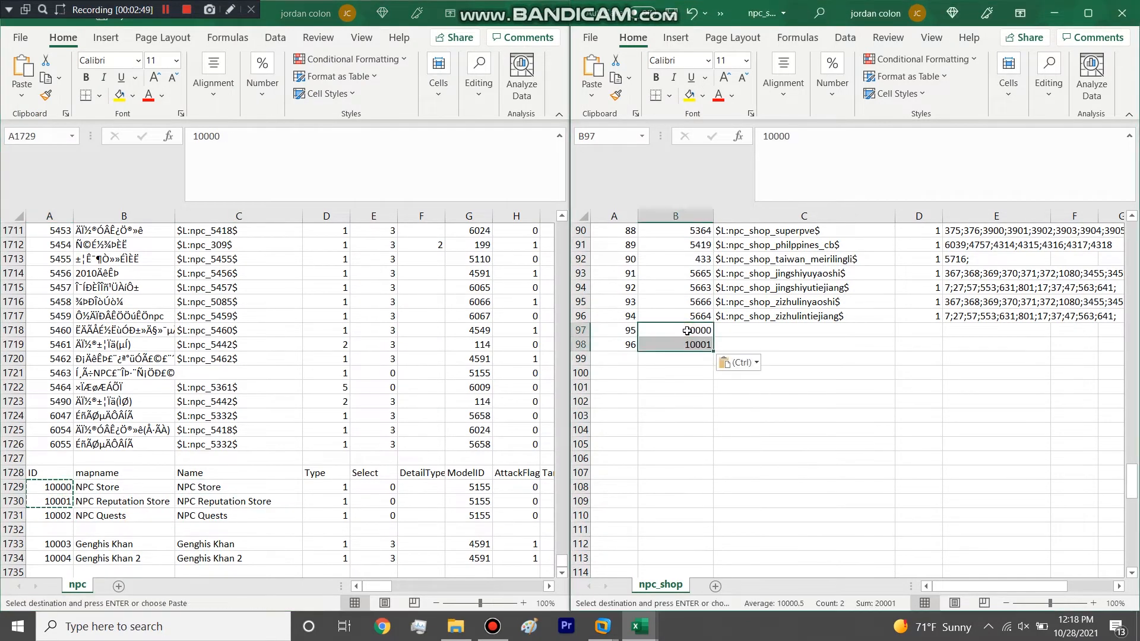
- Name the two new shops NPC Store in C97 and NPC Reputation Store in C98 of npc_shop
left_click(748, 325)
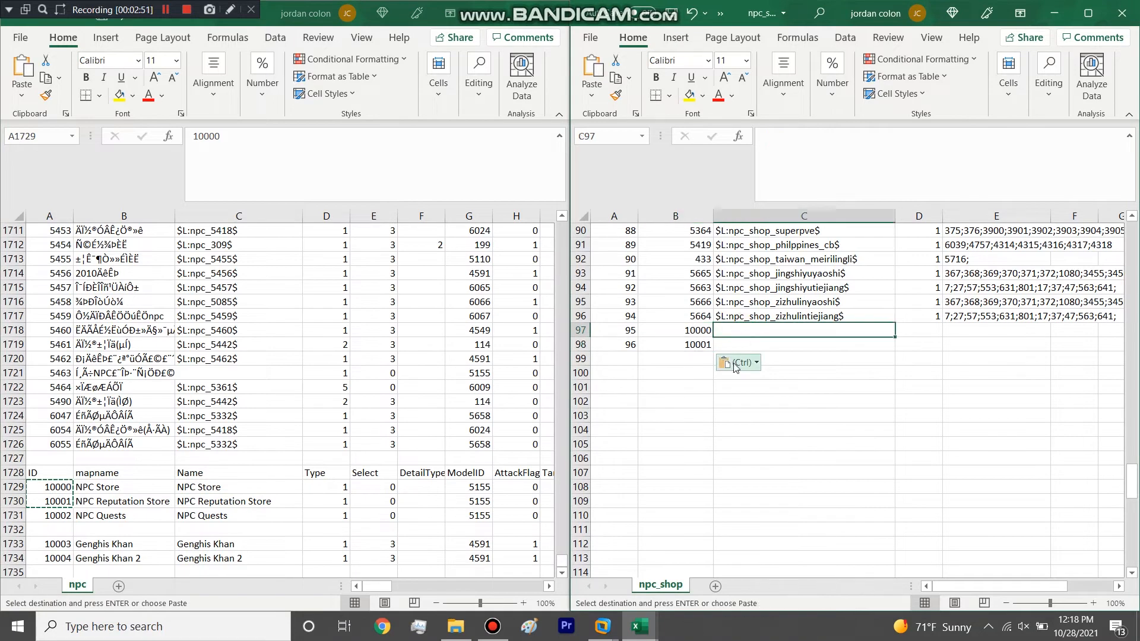
type("NPC")
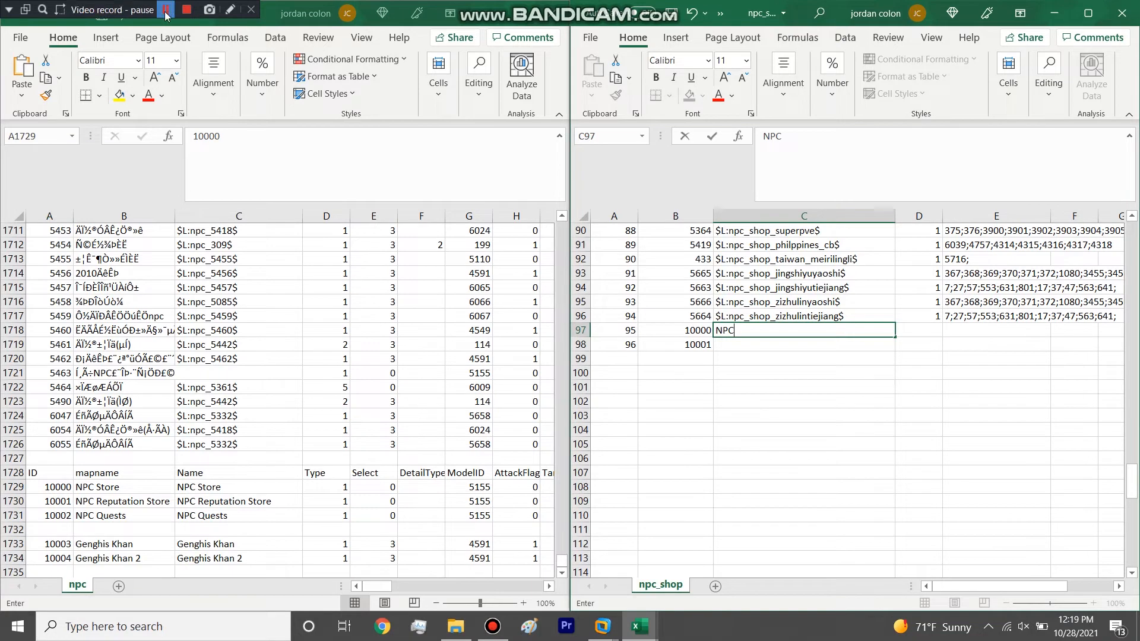
type("Store")
left_click(796, 351)
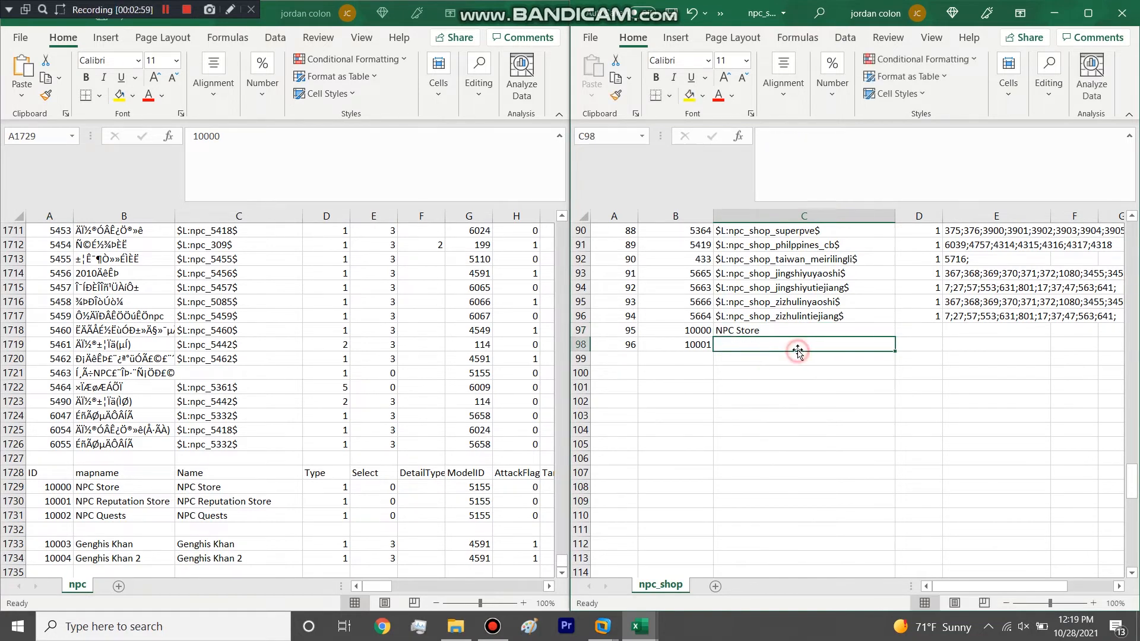
type("NPC Reputation Store")
- Set the column D value to 1 for NPC Store and 20 for NPC Reputation Store, following the existing shop rows
left_click(920, 310)
scroll(919, 321, "up", 8)
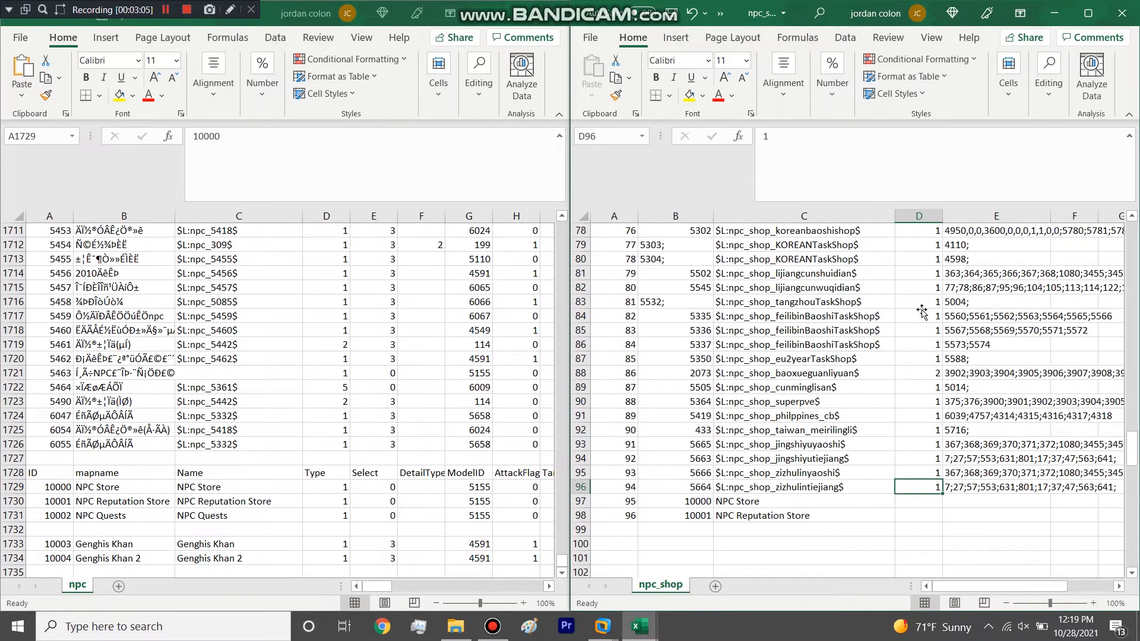
scroll(918, 333, "up", 3)
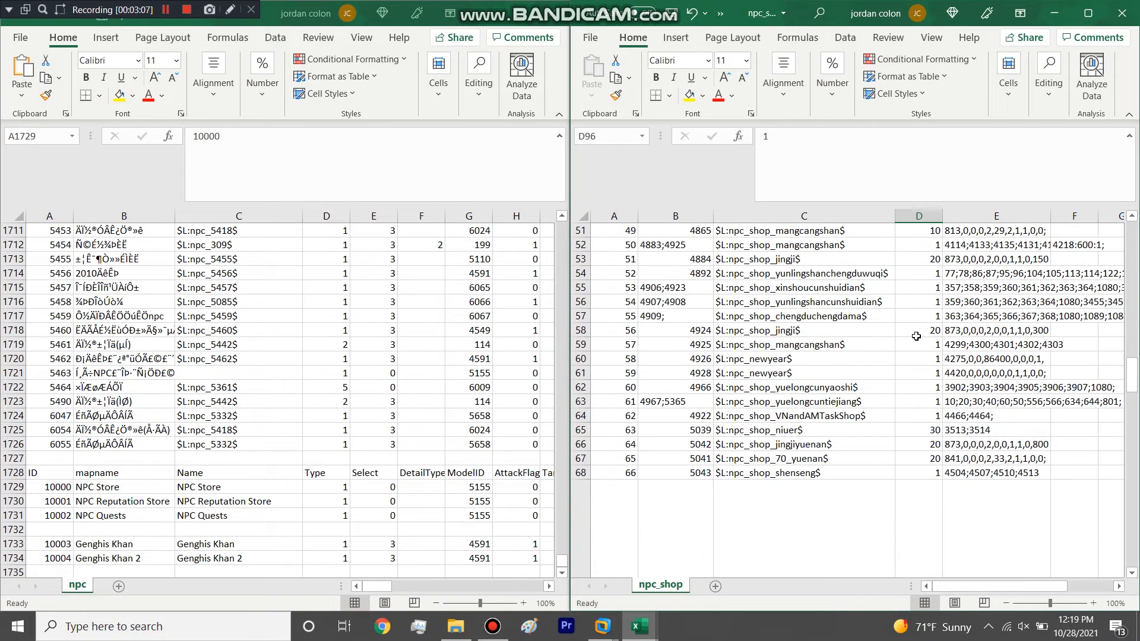
left_click(922, 331)
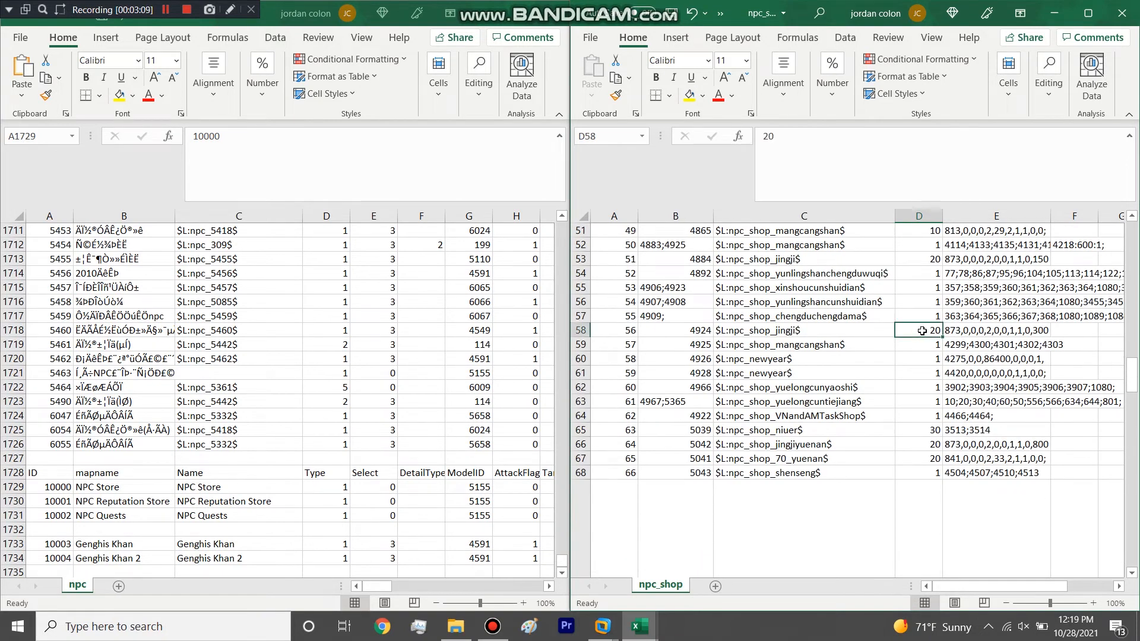
left_click(931, 318)
left_click_drag(1134, 390, 1124, 493)
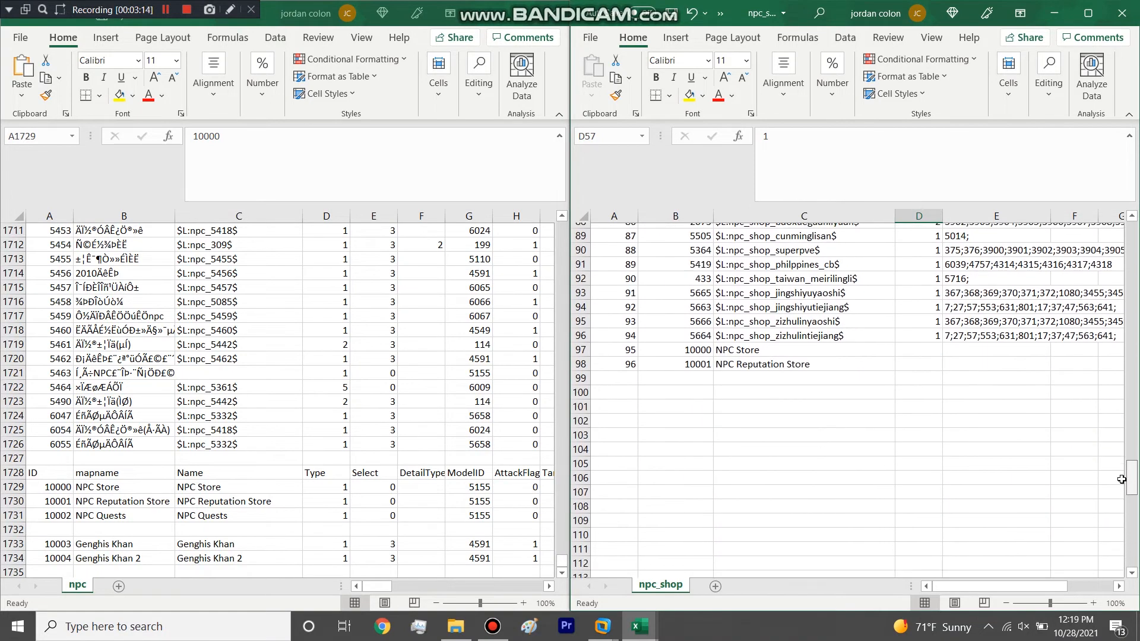
left_click(911, 358)
type("1")
left_click(924, 373)
type("2")
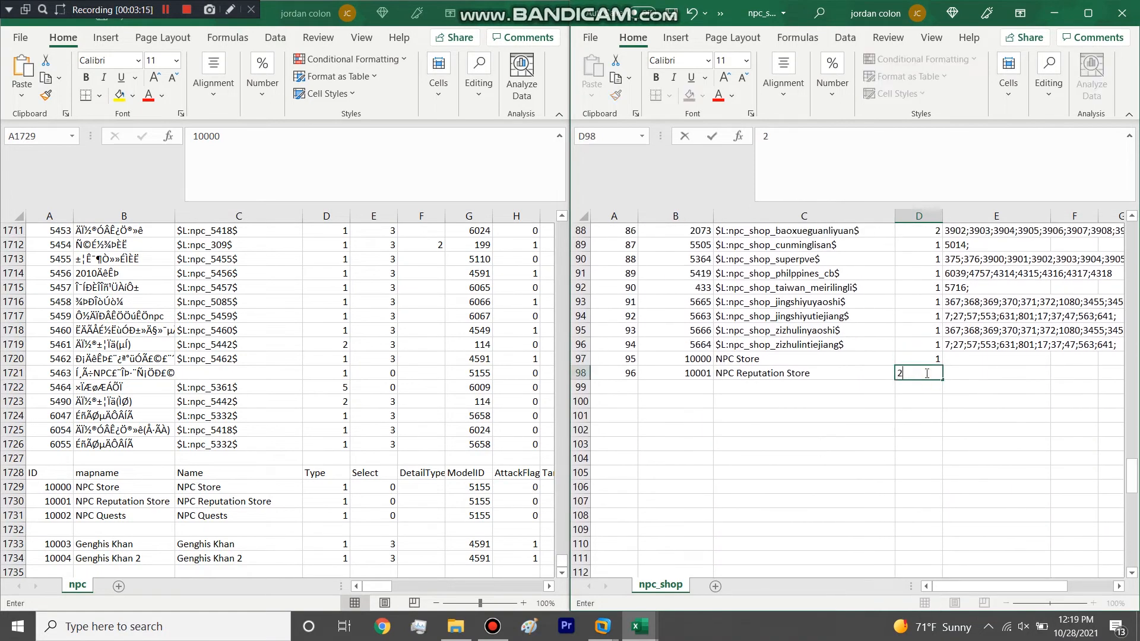
type("0")
- Widen column E slightly and copy the item list from E96 into E97 for NPC Store
left_click(981, 361)
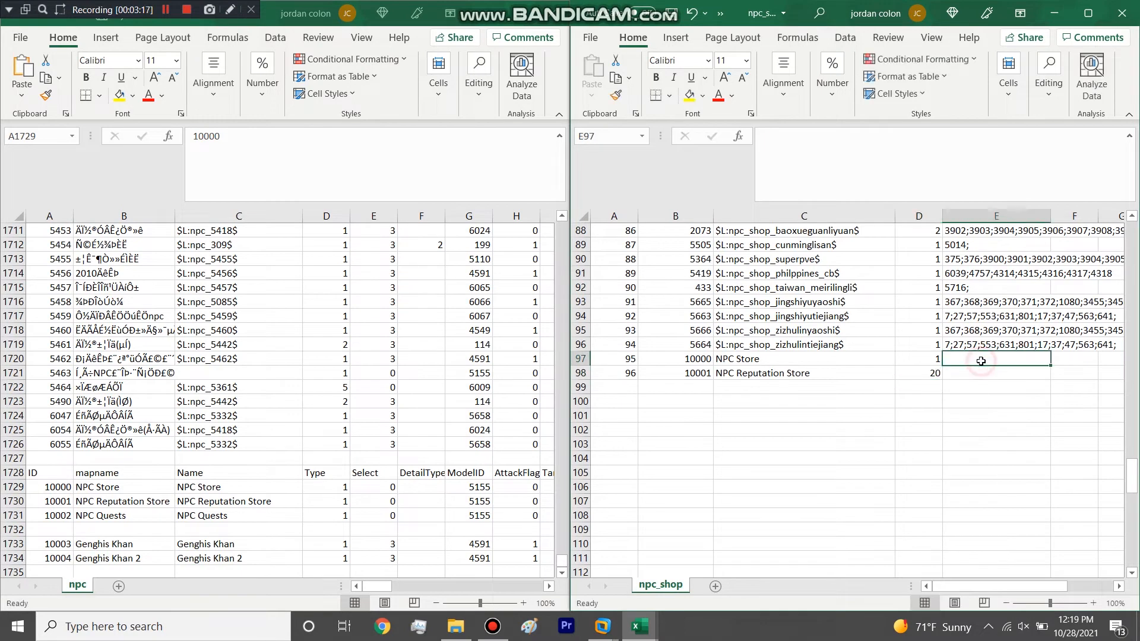
left_click_drag(1049, 213, 1075, 215)
double_click(980, 360)
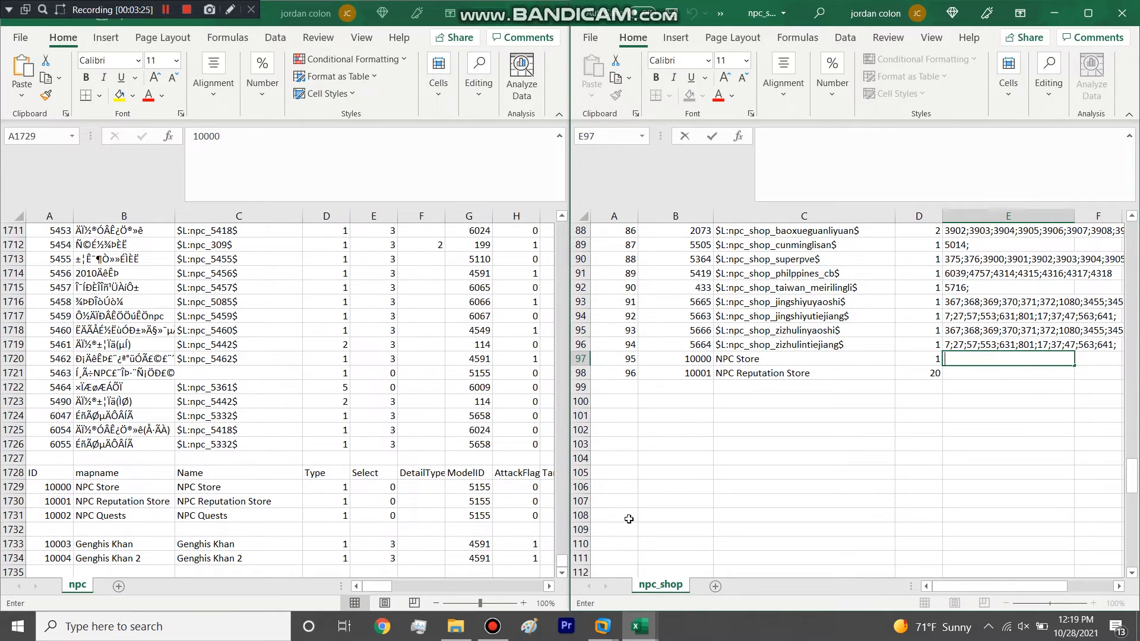
left_click(988, 345)
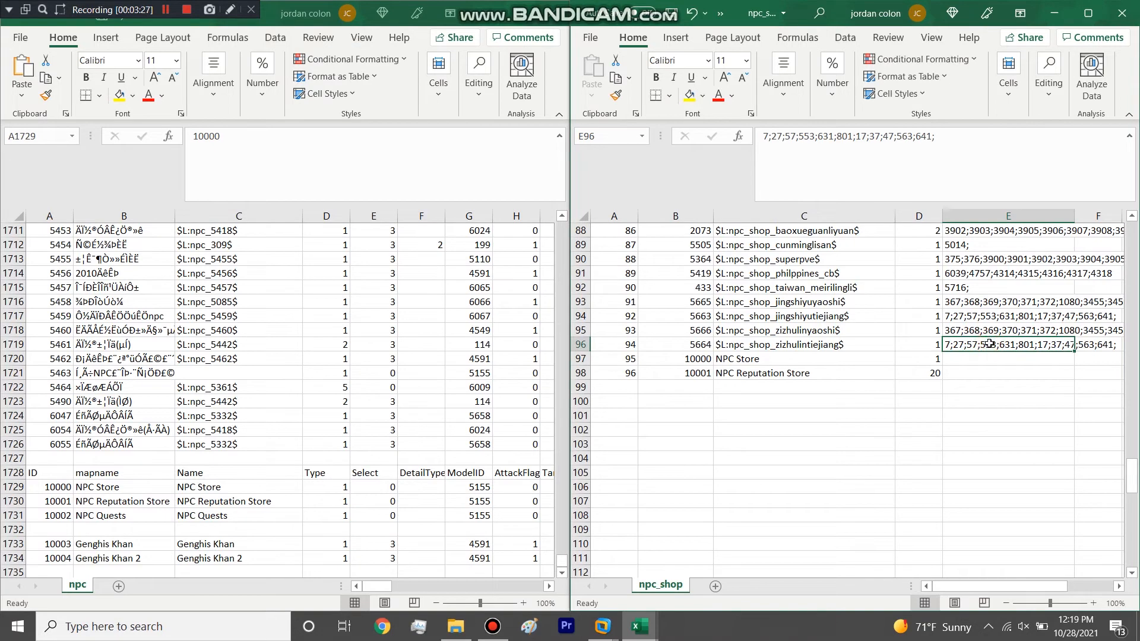
key("ctrl+c")
left_click(972, 360)
key("ctrl+v")
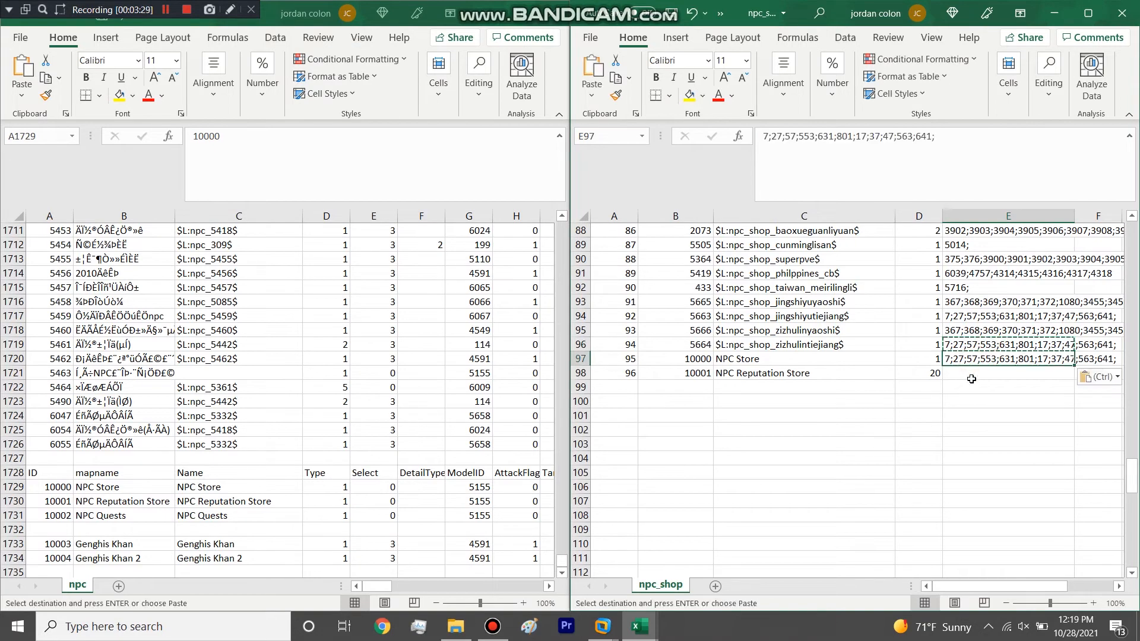
- Maximize npc_shop and copy the reputation item list from E127 into E98 for NPC Reputation Store
left_click(970, 376)
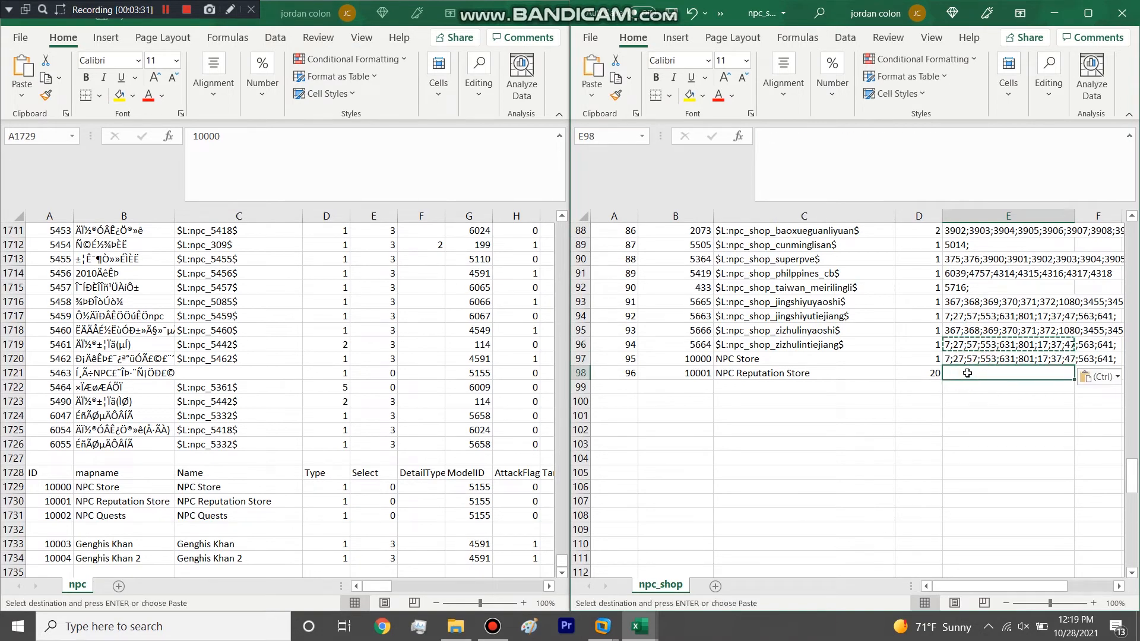
left_click(1088, 13)
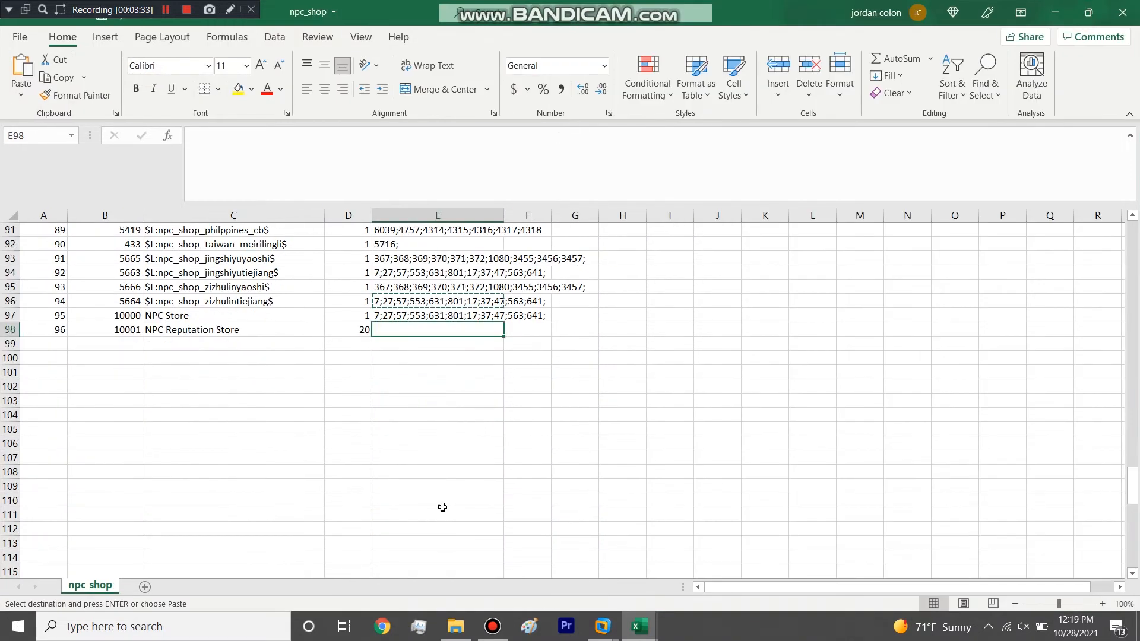
scroll(448, 513, "down", 8)
left_click(435, 471)
key("ctrl+c")
scroll(434, 470, "up", 10)
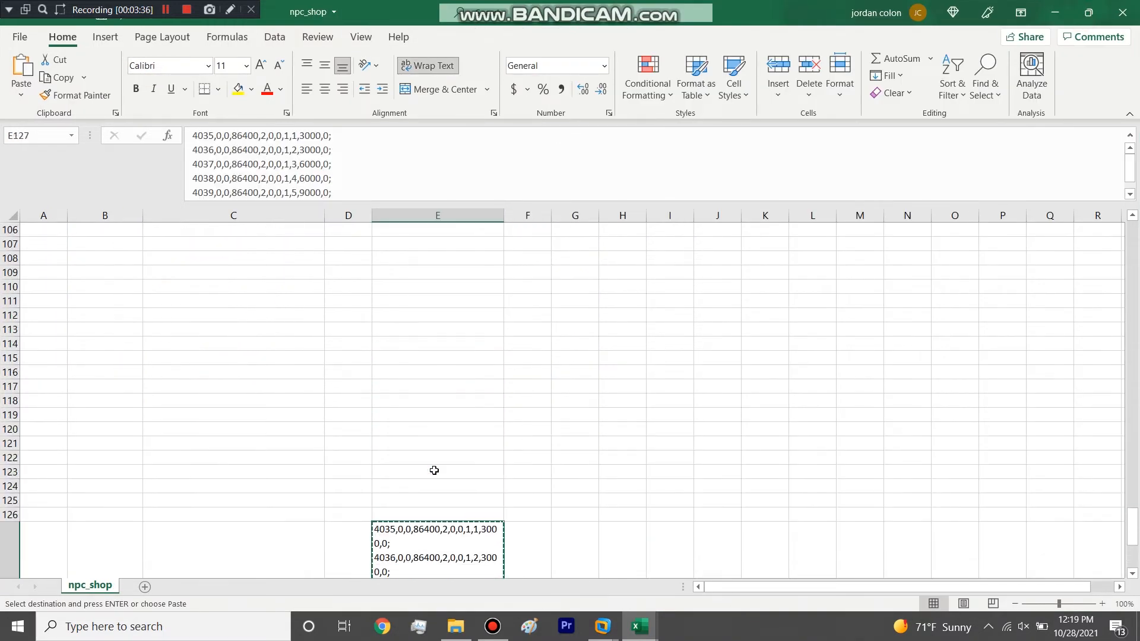
left_click(416, 418)
key("ctrl+v")
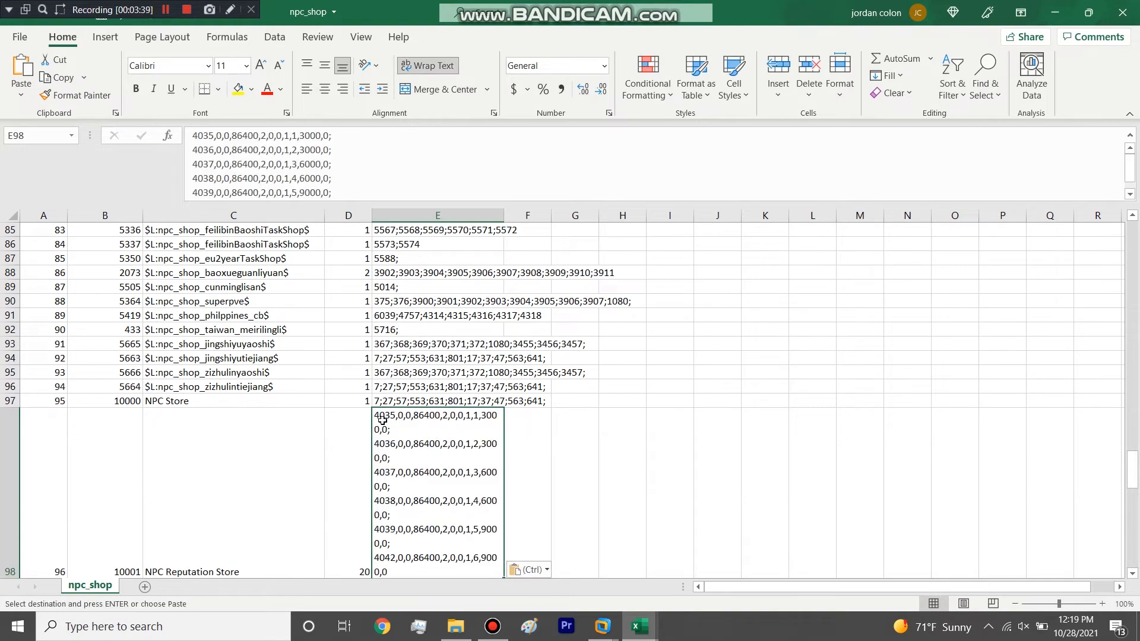
scroll(380, 390, "down", 3)
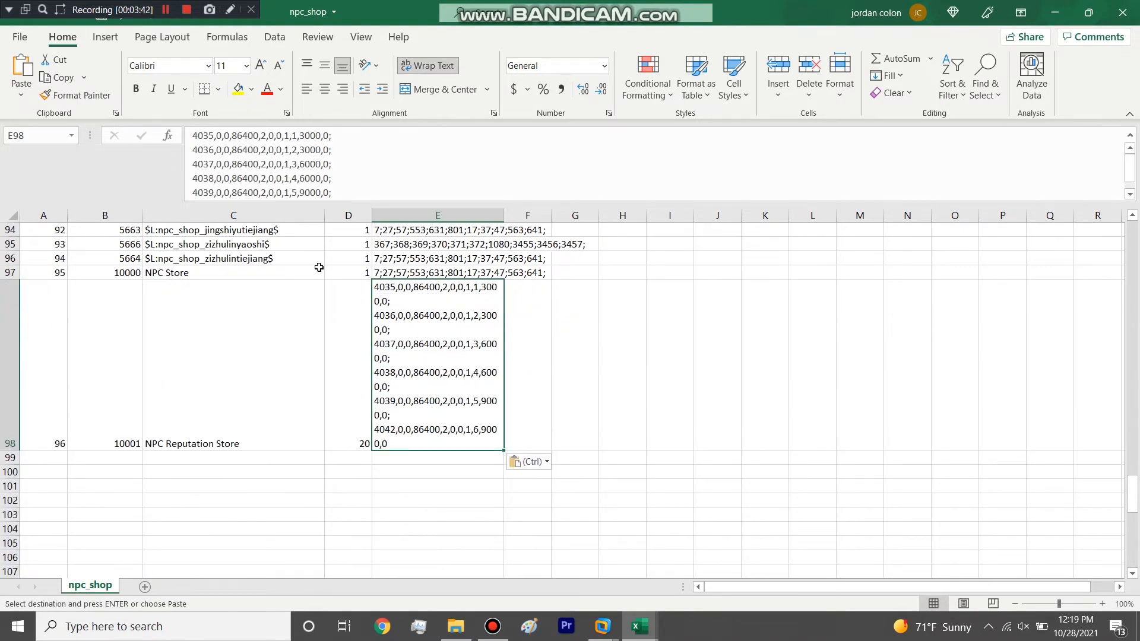
- Close the npc workbook without saving, enlarge npc_shop's formula bar and place its window beside the file explorer
key("alt+Tab")
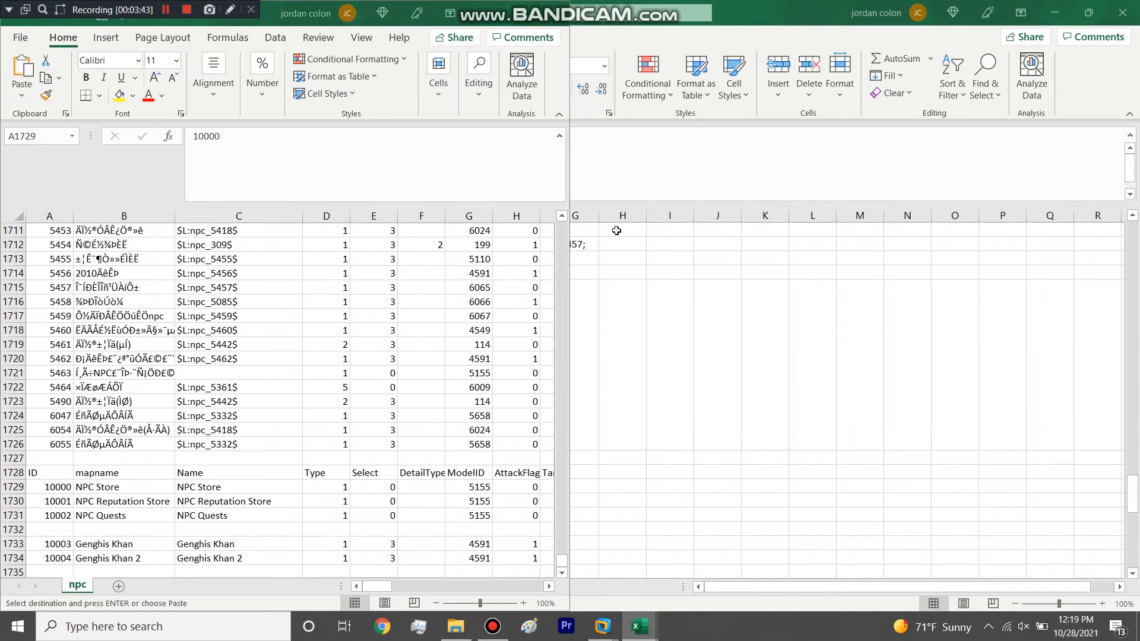
left_click(655, 295)
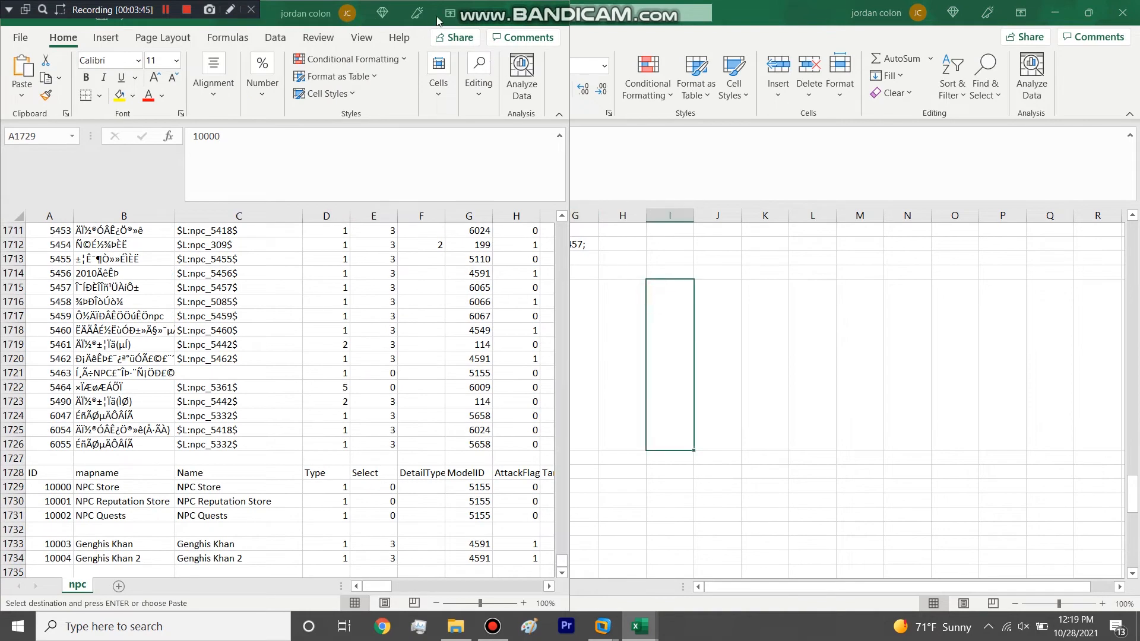
left_click(544, 12)
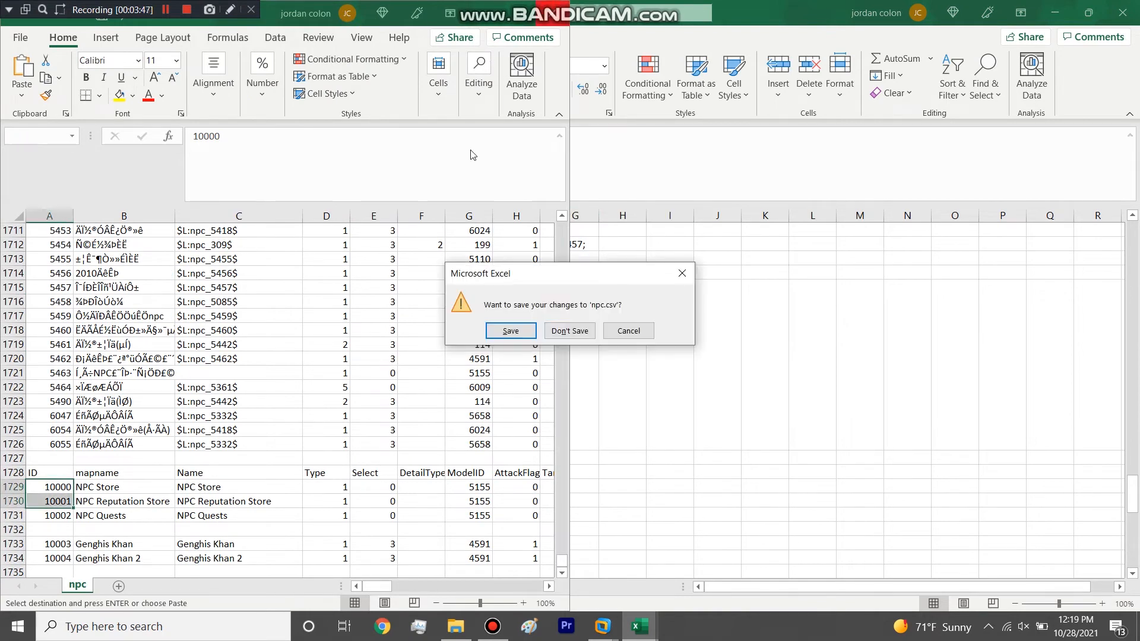
left_click(567, 331)
left_click(407, 345)
left_click_drag(411, 204, 408, 260)
key("super+Right")
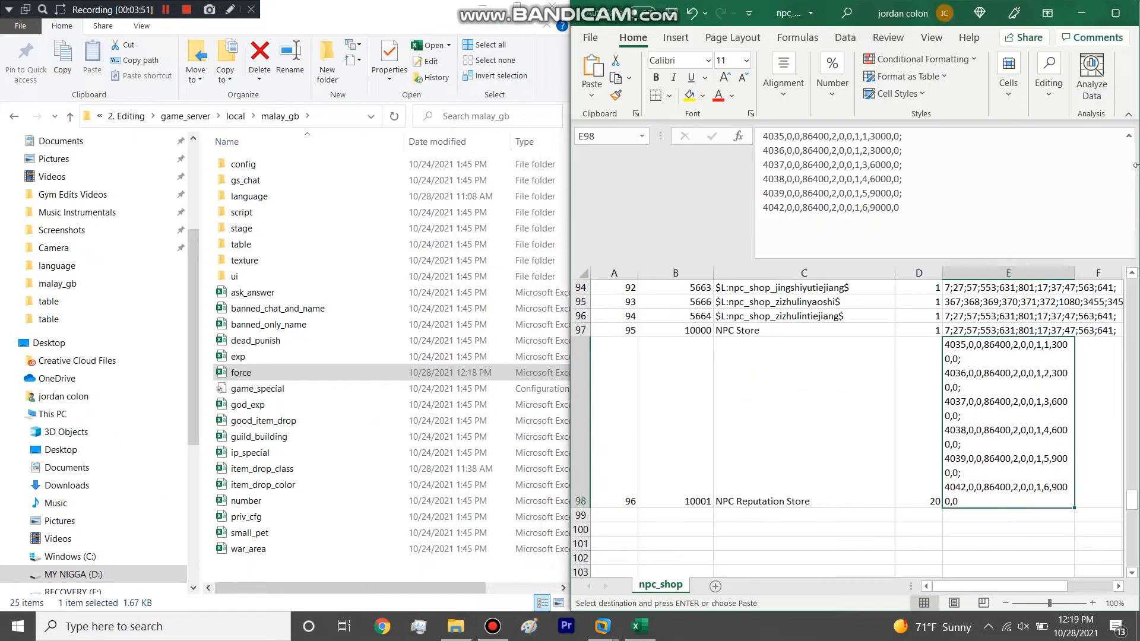
- Open the item_desc table from the malay_gb language folder and place it side by side with npc_shop
left_click(258, 184)
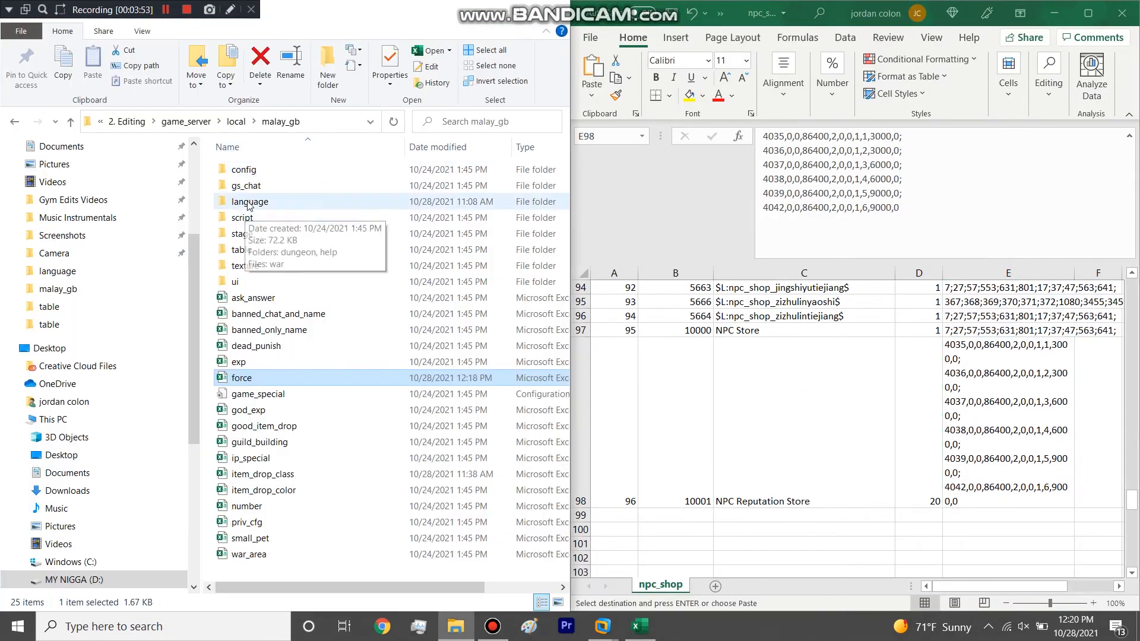
double_click(251, 202)
left_click(259, 204)
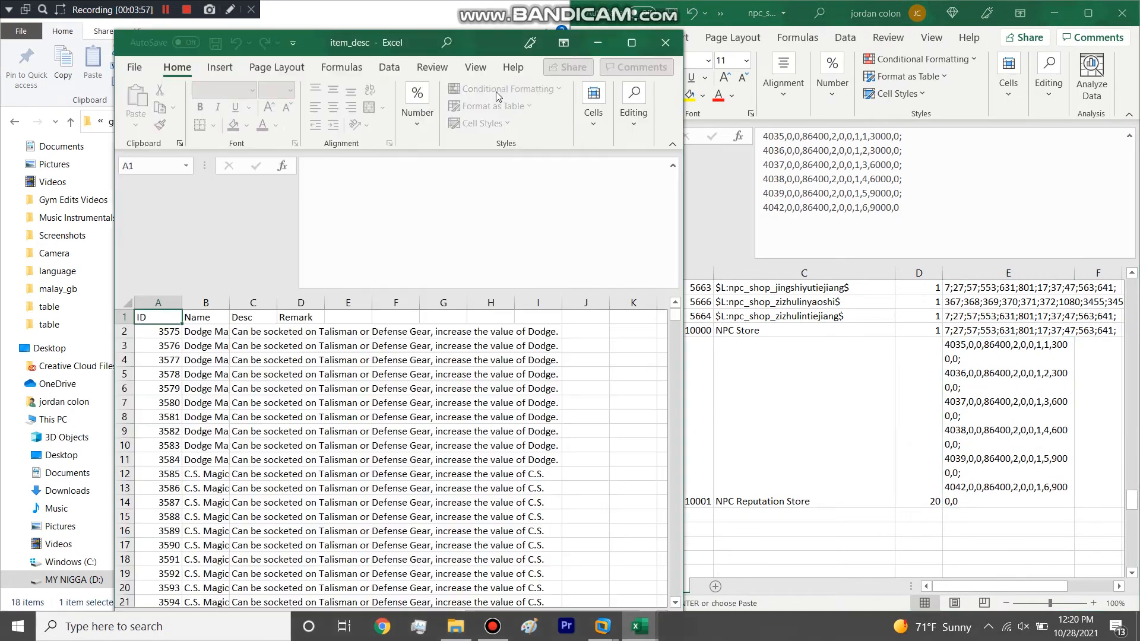
left_click_drag(386, 54, 1, 128)
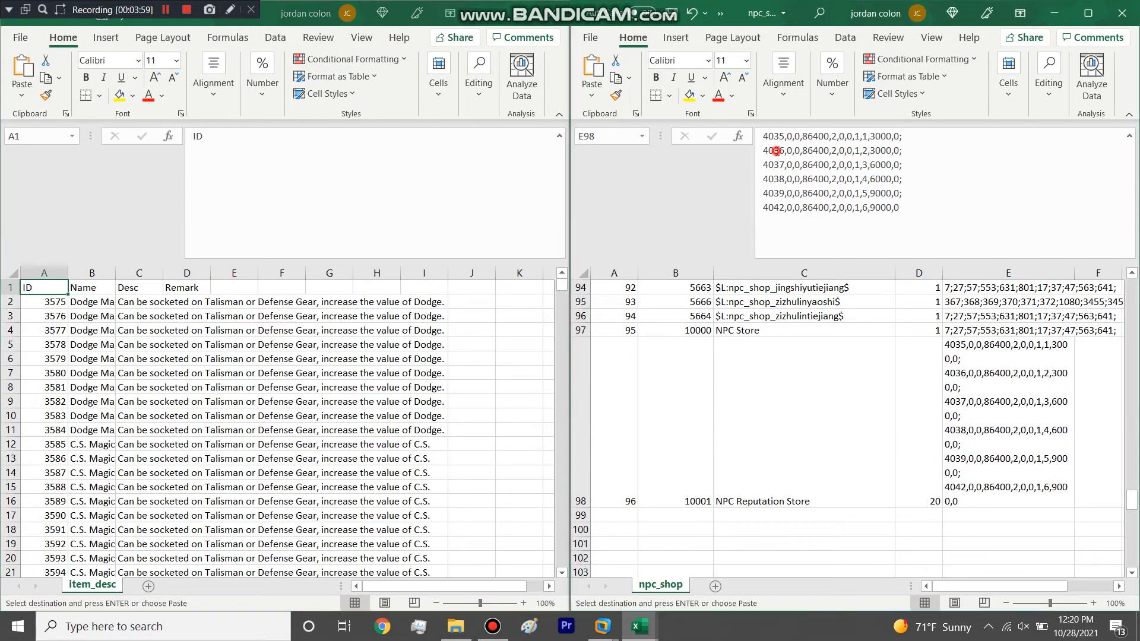
- Replace the first item ID in E98 with 20002, the Savage Armor's ID in item_desc
left_click(777, 151)
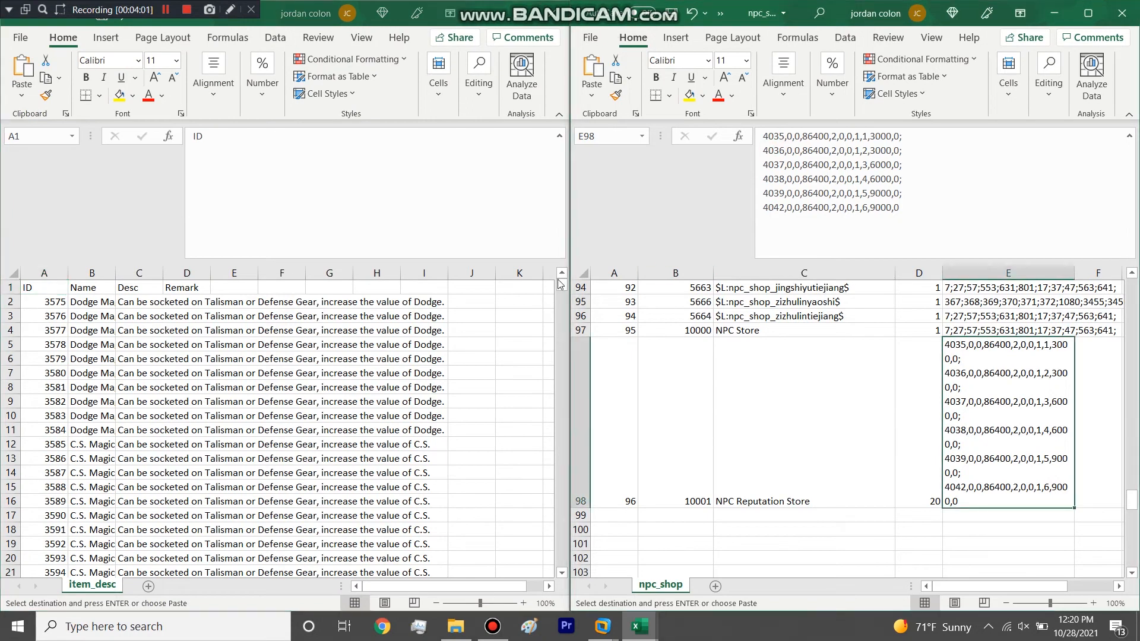
left_click_drag(560, 285, 561, 560)
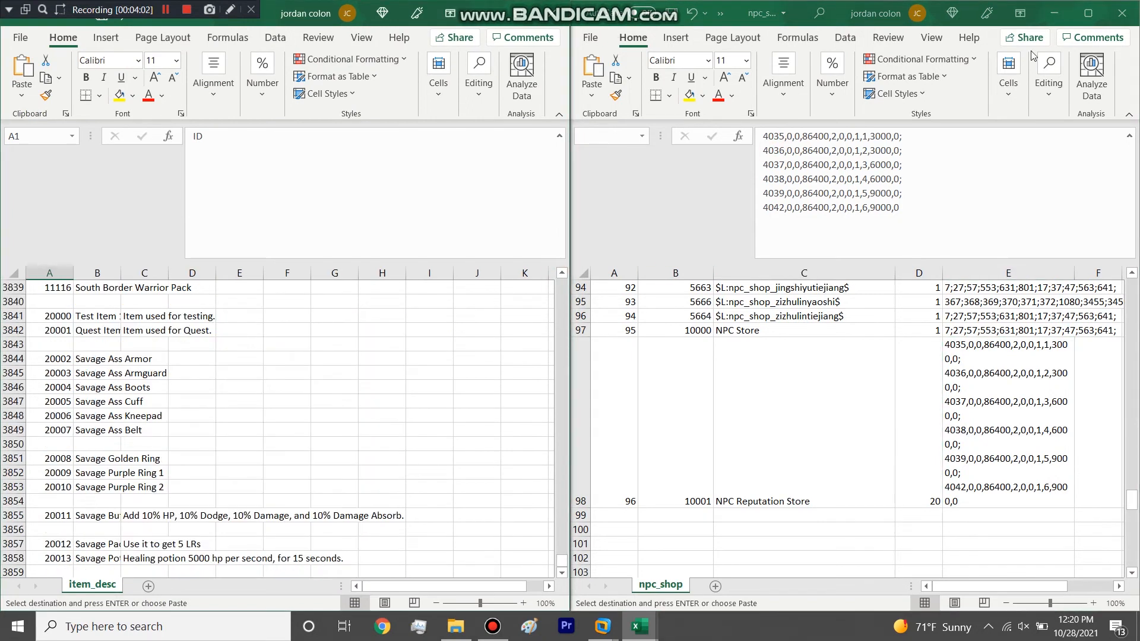
left_click(908, 139)
left_click_drag(903, 134, 763, 135)
left_click(291, 373)
scroll(290, 372, "down", 1)
left_click(60, 318)
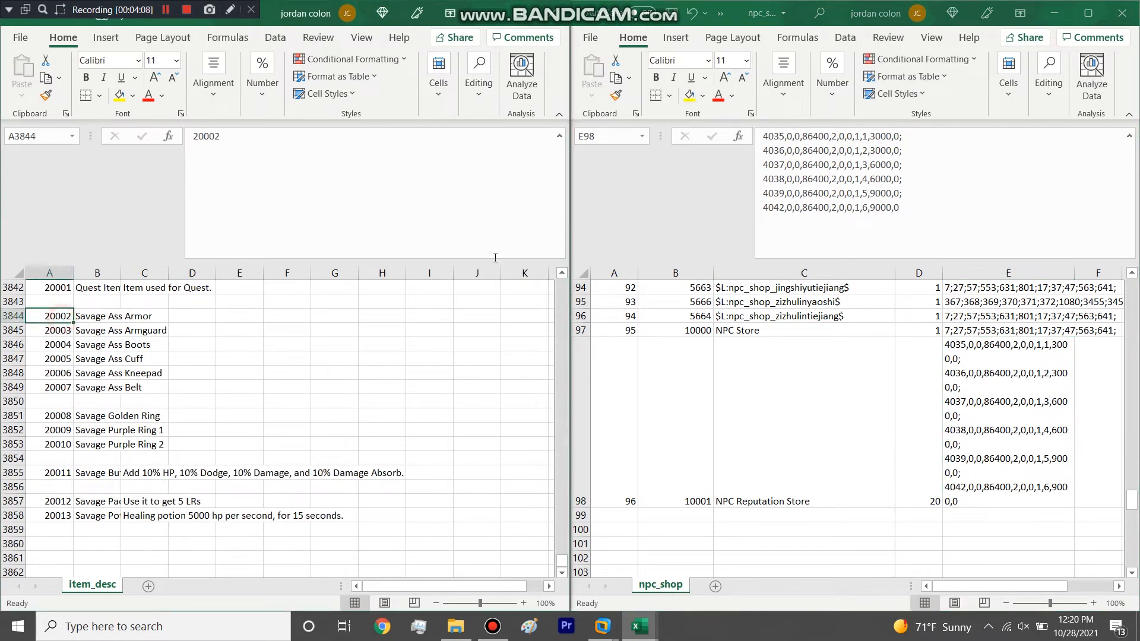
left_click(780, 134)
left_click_drag(784, 136, 765, 138)
type("20002")
- Replace the second and third item IDs in E98 with 20003 and 20004
double_click(766, 137)
key("ctrl+c")
double_click(772, 151)
key("ctrl+v")
type("3")
double_click(775, 165)
type("20004")
- Replace the last three item IDs in E98 with 20005, 20006 and 20007
double_click(776, 179)
type("20005")
double_click(782, 193)
type("20006")
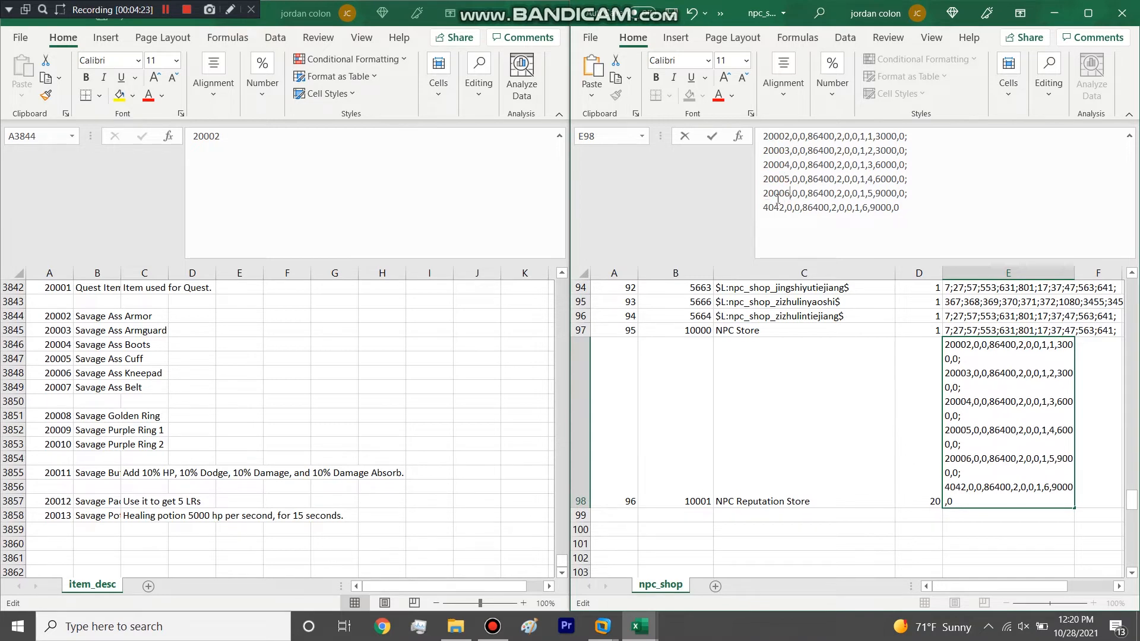
double_click(774, 207)
type("20007")
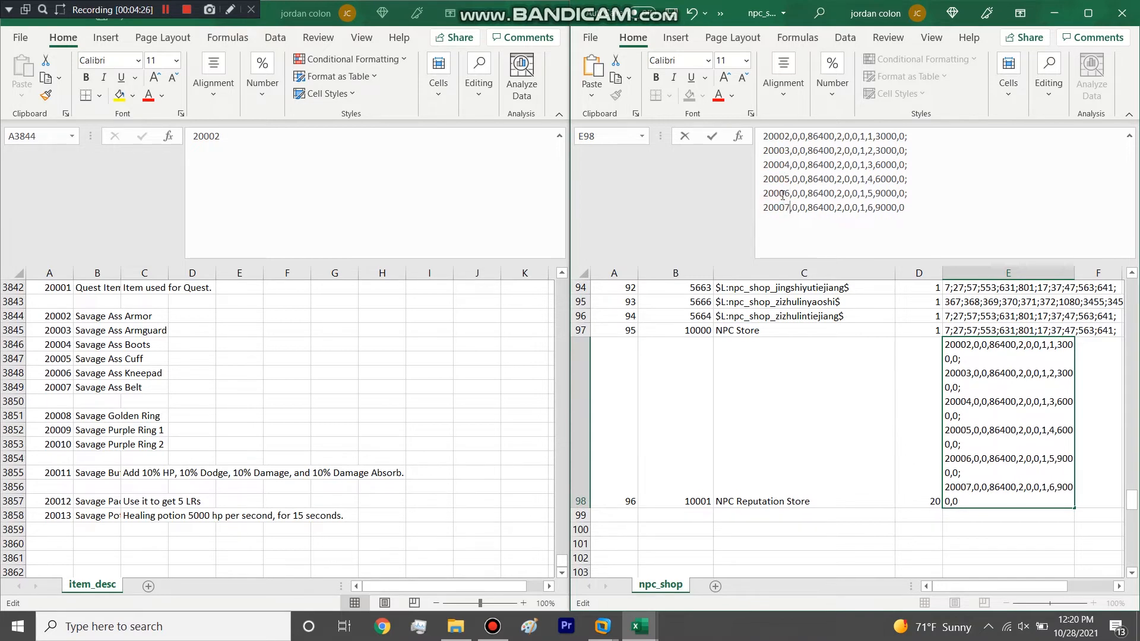
- Replace the 86400 value in all six item lines of E98 with 200
left_click(792, 136)
left_click(799, 193)
double_click(825, 137)
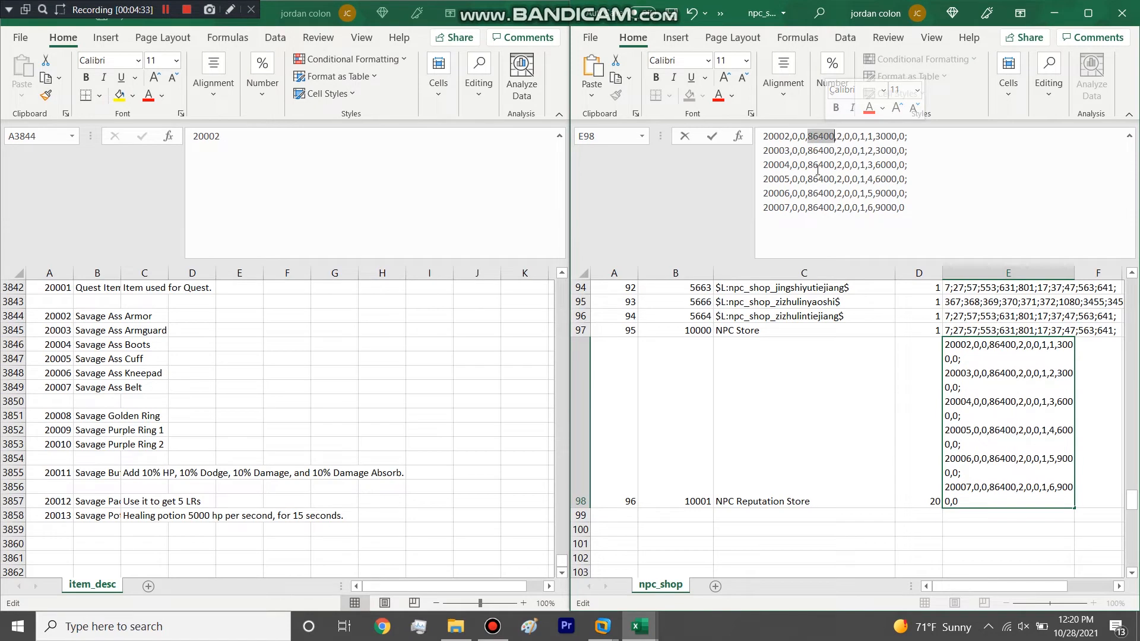
scroll(977, 470, "up", 12)
scroll(977, 471, "down", 14)
scroll(976, 472, "up", 3)
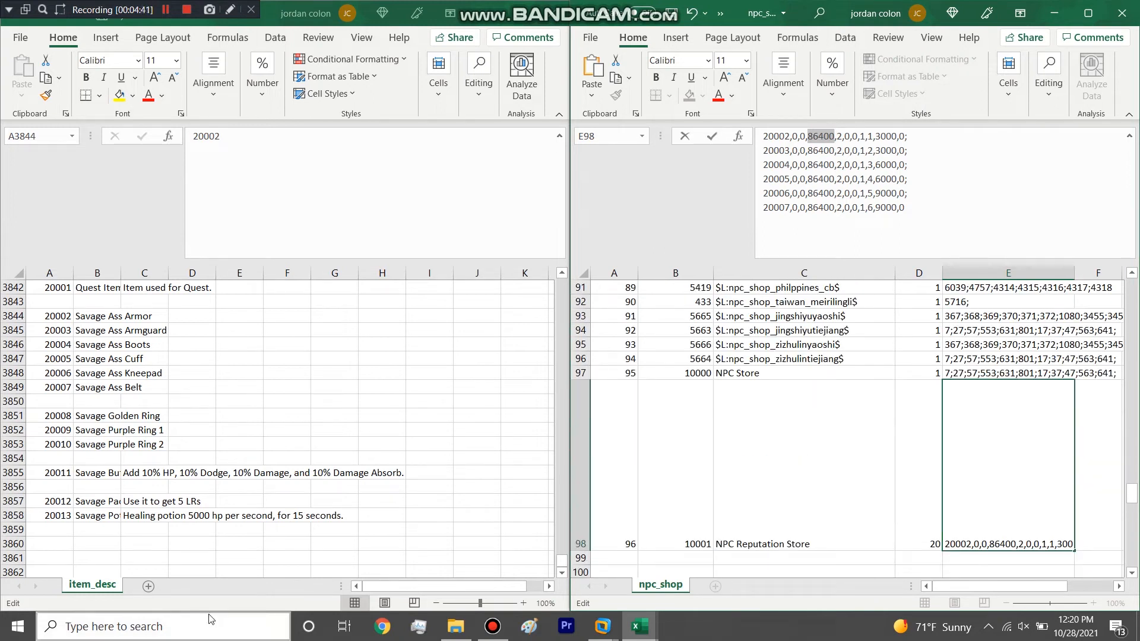
type("200")
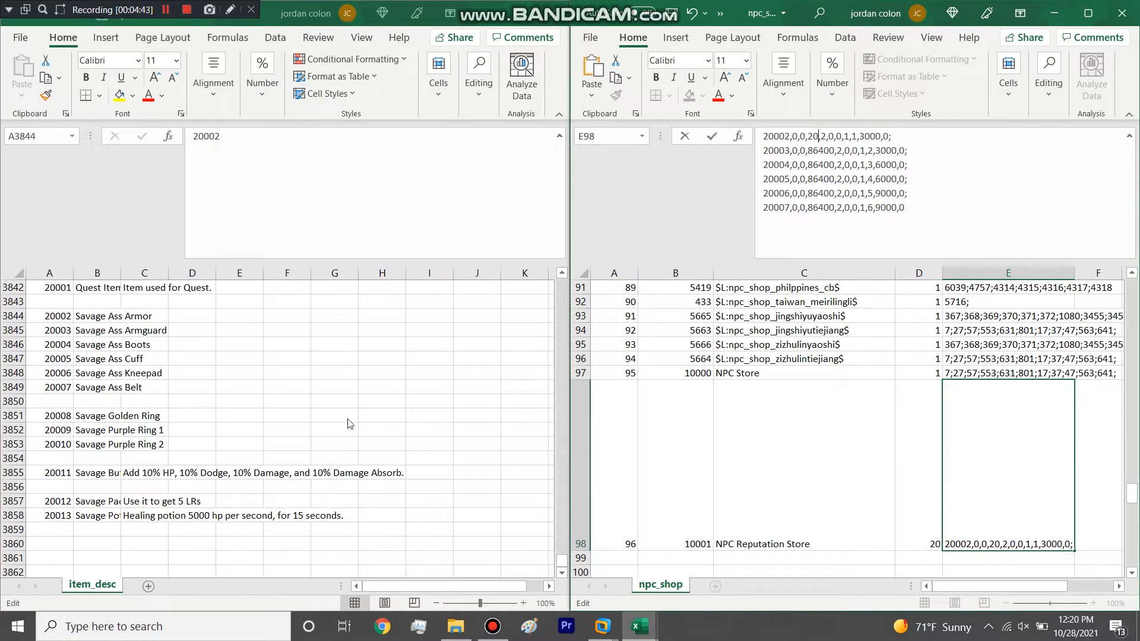
double_click(820, 150)
type("200")
double_click(819, 165)
type("200")
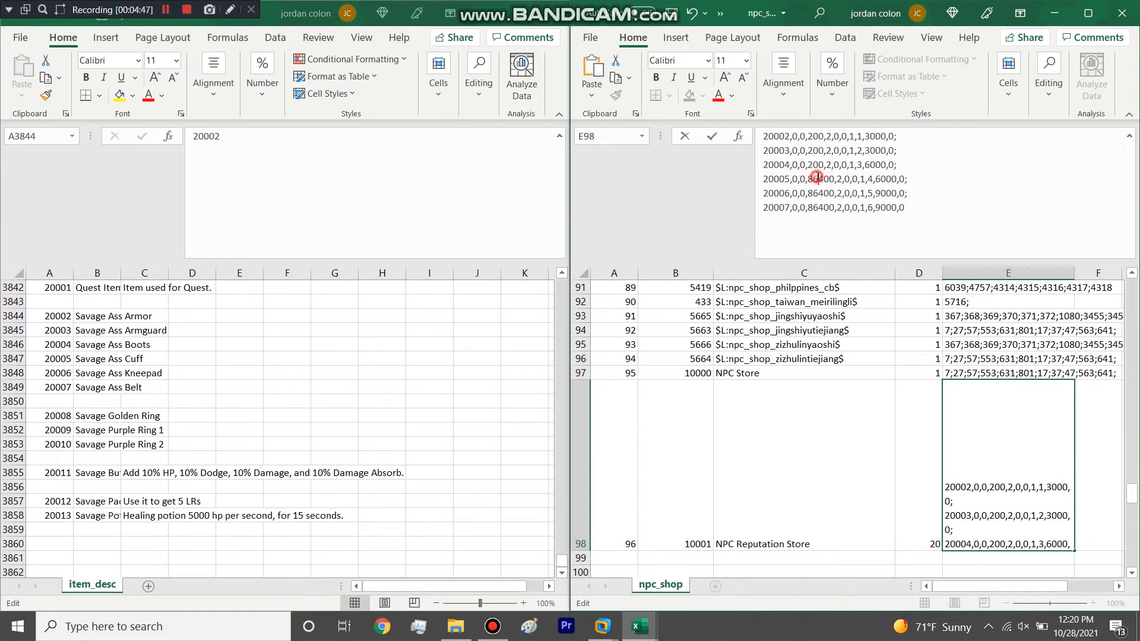
double_click(819, 179)
type("200")
double_click(820, 193)
type("200")
double_click(819, 208)
type("200")
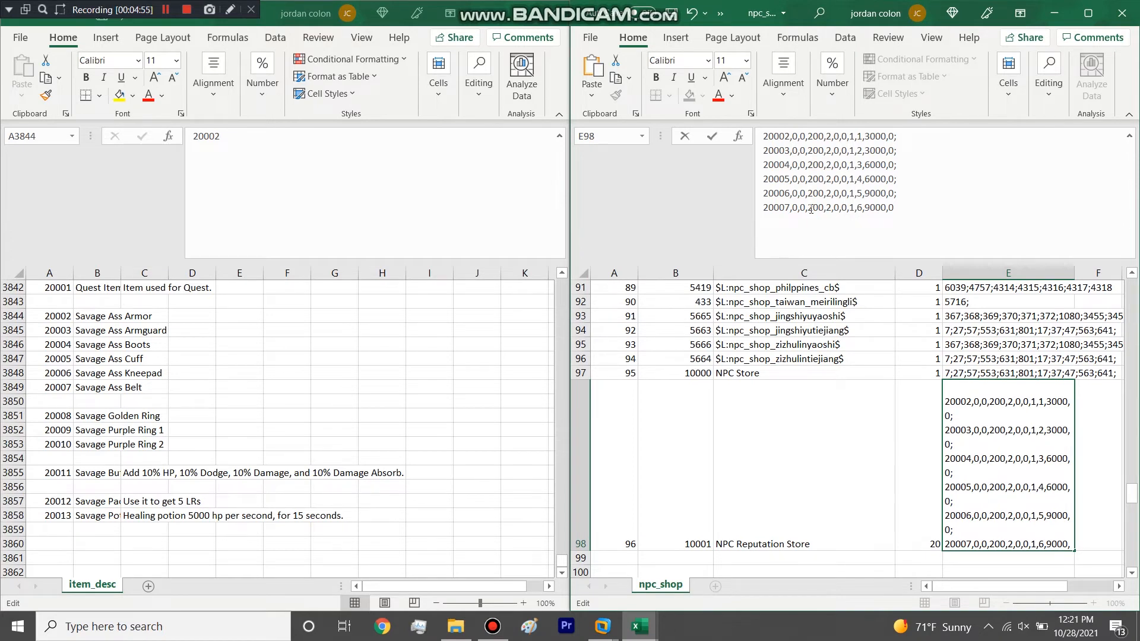
left_click(166, 9)
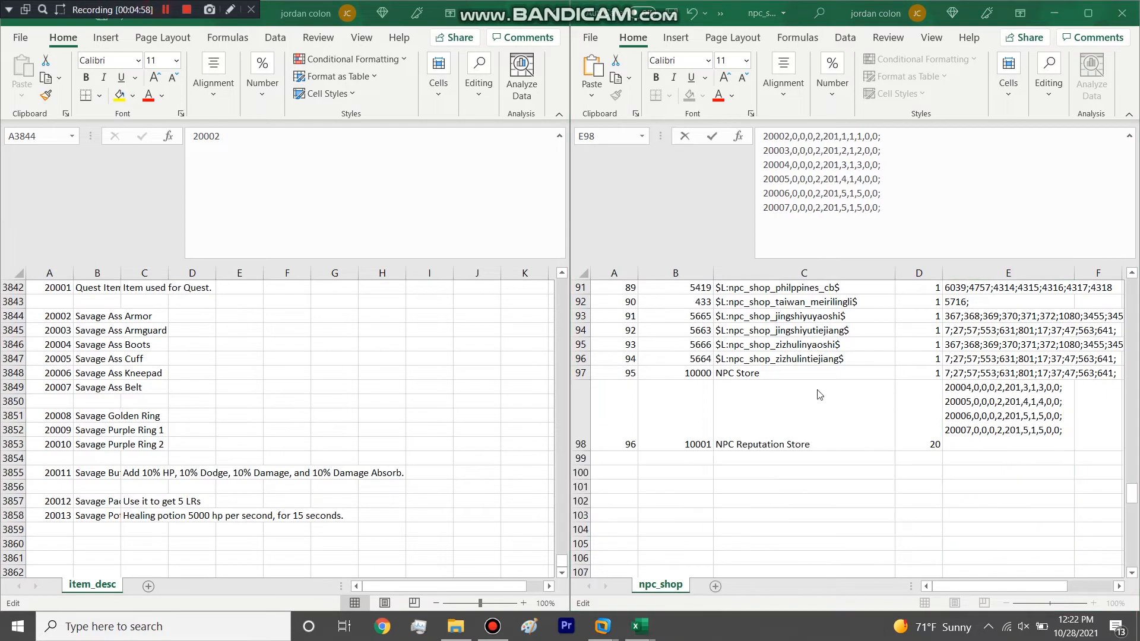
- Set the sixth value in each of the six item lines of E98 to 200
left_click(858, 333)
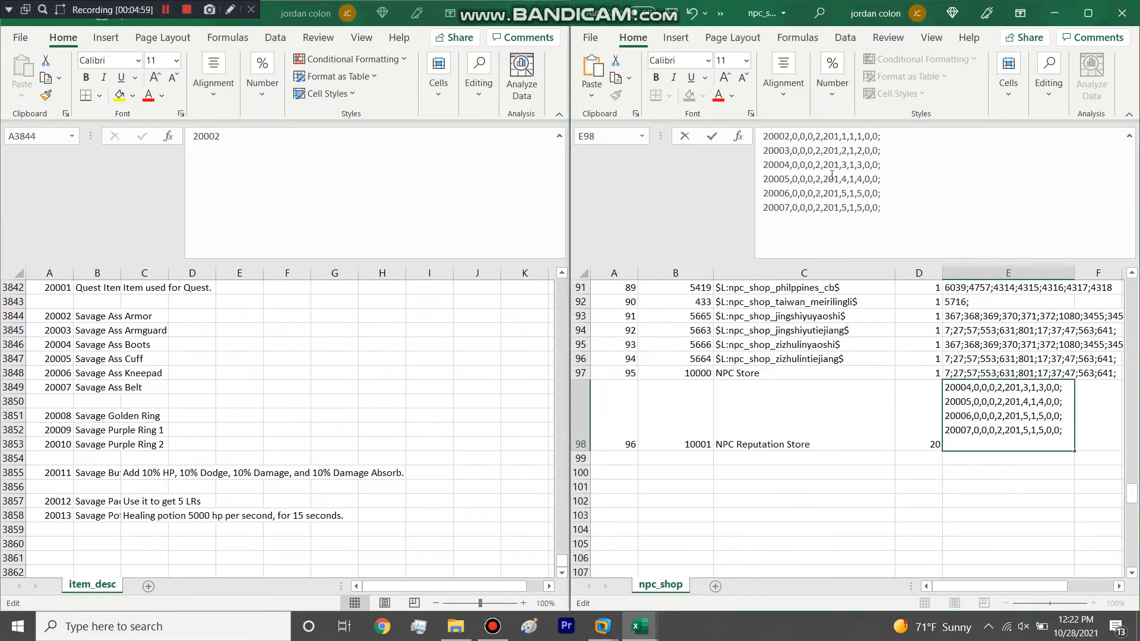
left_click(839, 136)
key("BackSpace")
type("0")
left_click(839, 152)
key("BackSpace")
type("0")
left_click(839, 166)
key("BackSpace")
type("0")
left_click(839, 180)
key("BackSpace")
type("0")
left_click(839, 194)
key("BackSpace")
type("0")
left_click(838, 208)
key("BackSpace")
type("0")
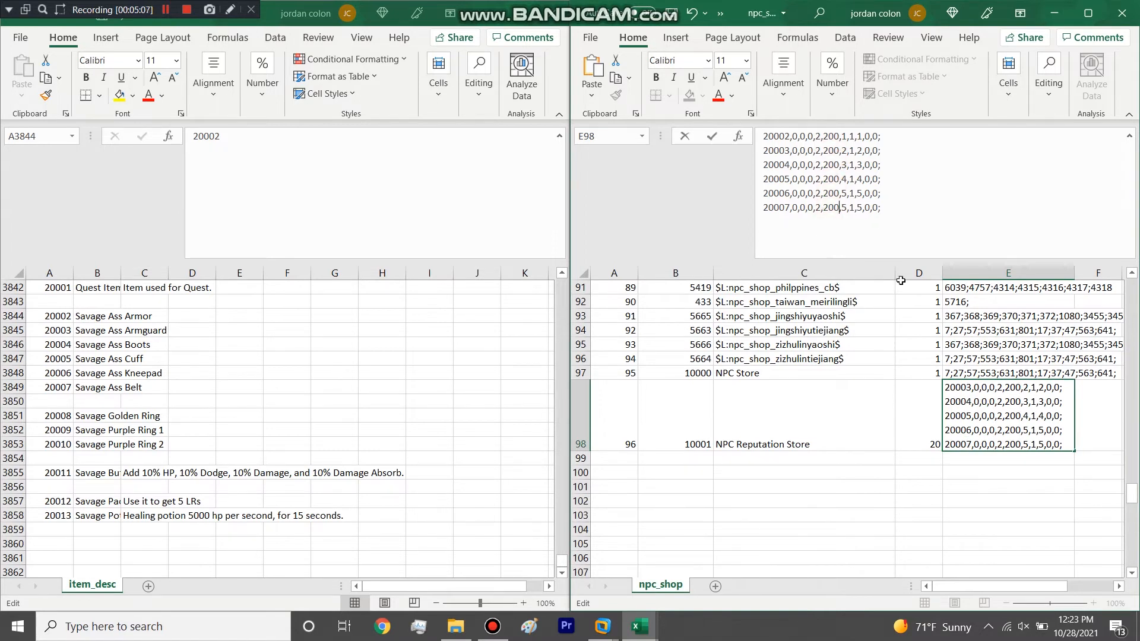
- Examine the item lines of the $L:npc_shop_jingji$ shop in E58 for comparison with the new store
scroll(983, 365, "up", 10)
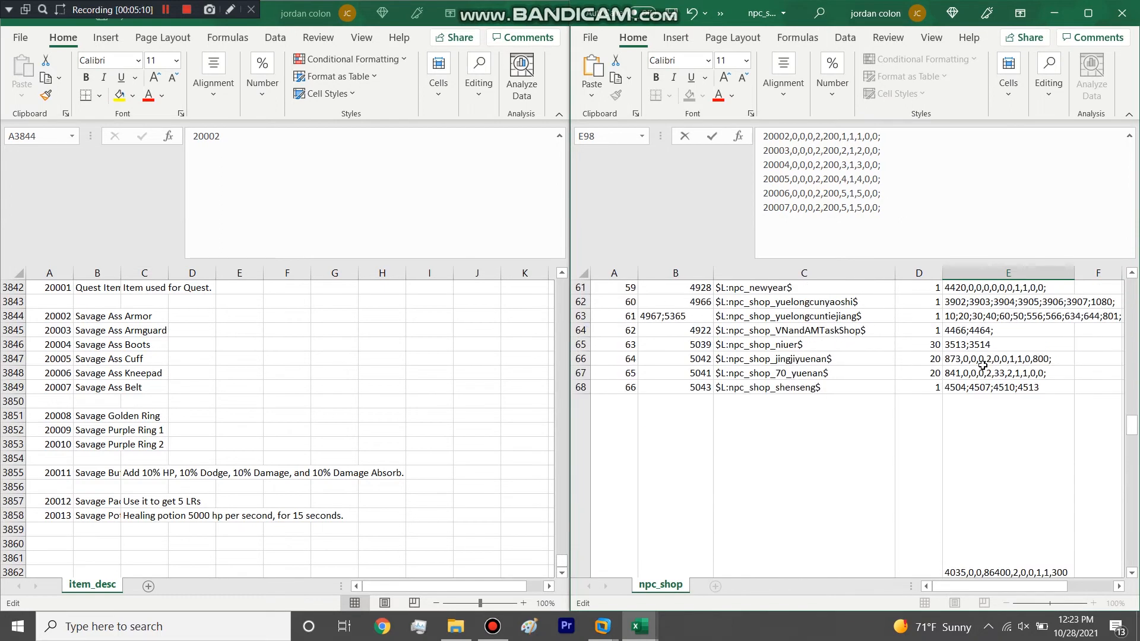
scroll(981, 353, "up", 1)
left_click(971, 358)
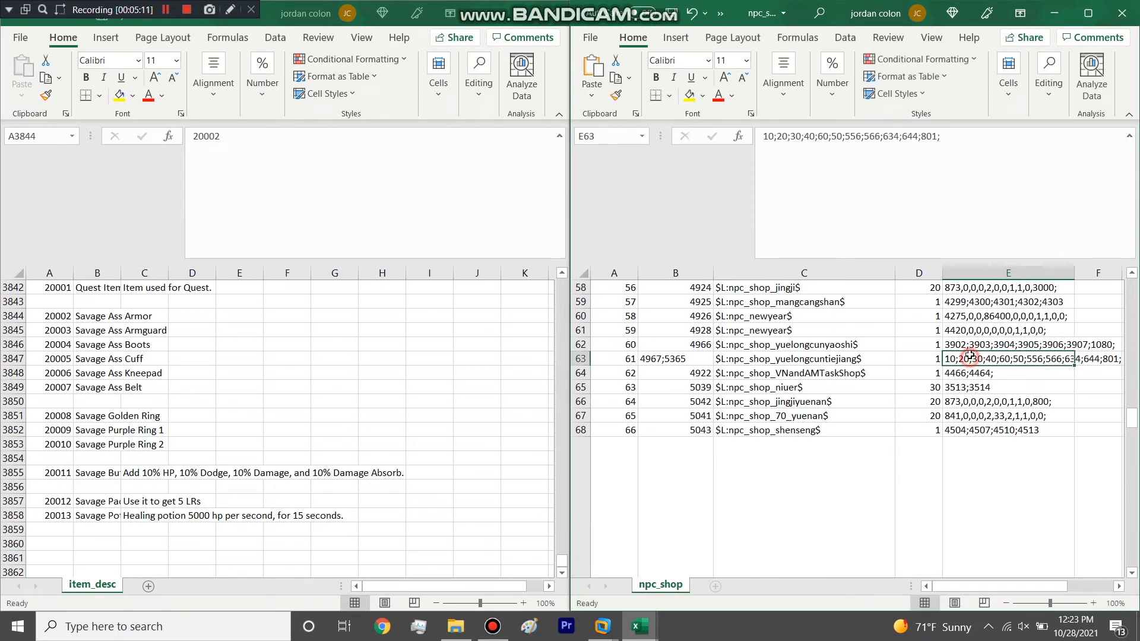
left_click(968, 287)
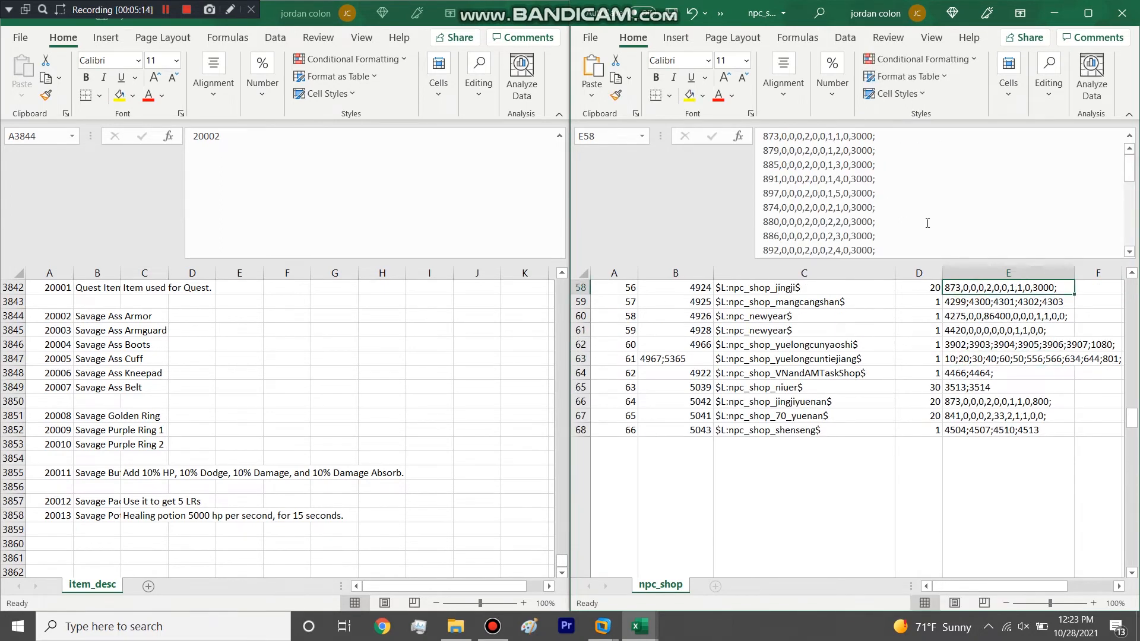
scroll(1012, 362, "down", 13)
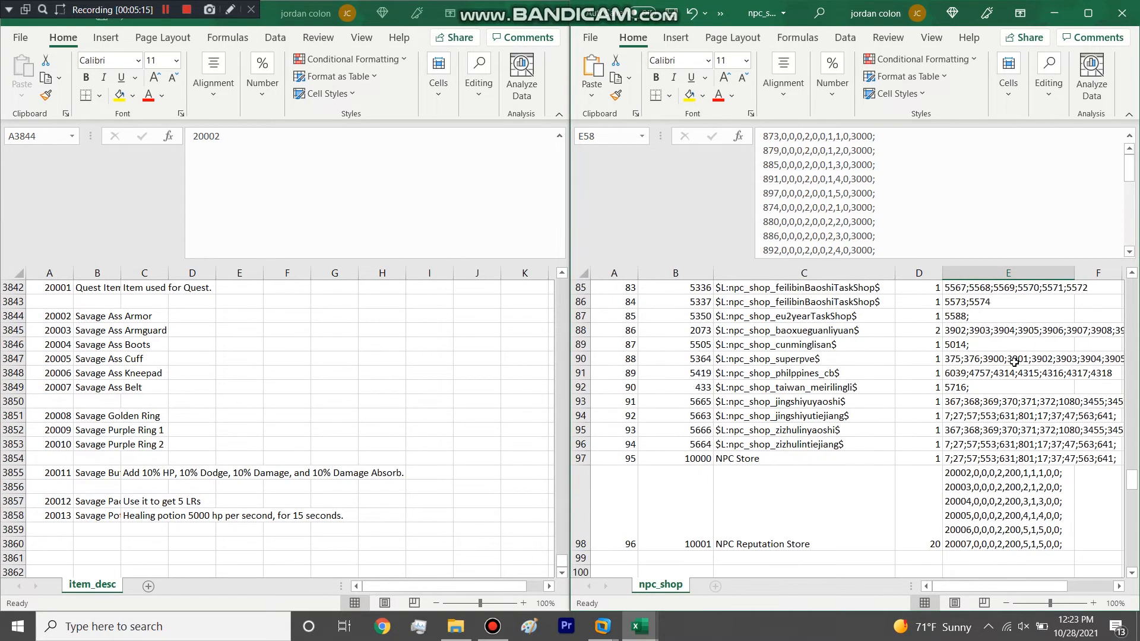
- Examine the value fields in the 20002 and 20003 item lines of E98, up to the seventh value
left_click(1014, 360)
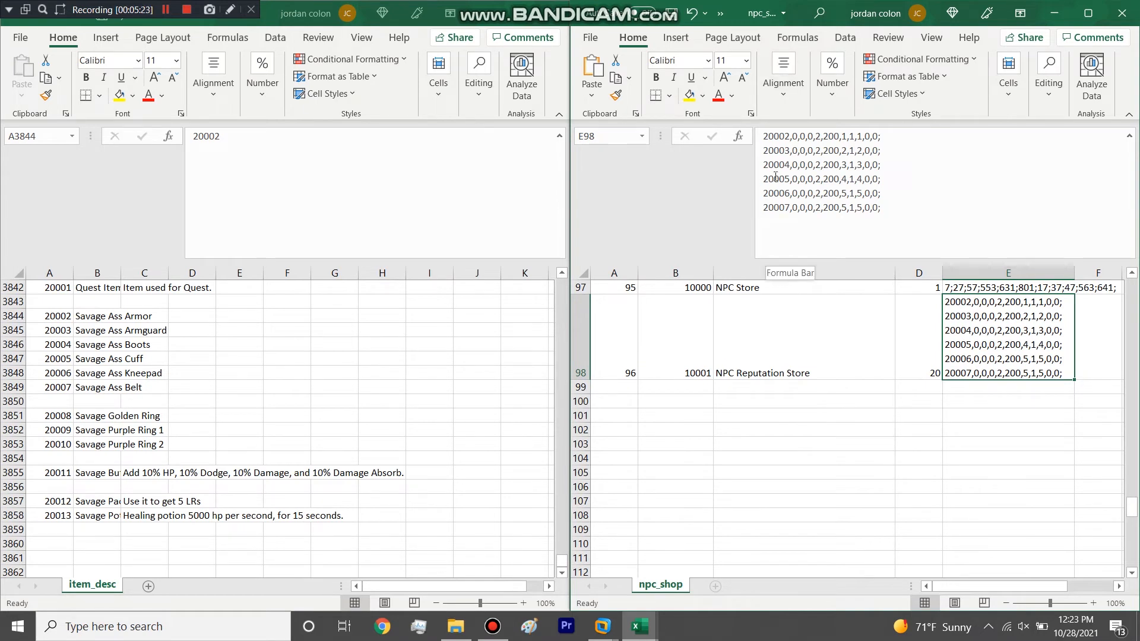
left_click_drag(788, 134, 814, 137)
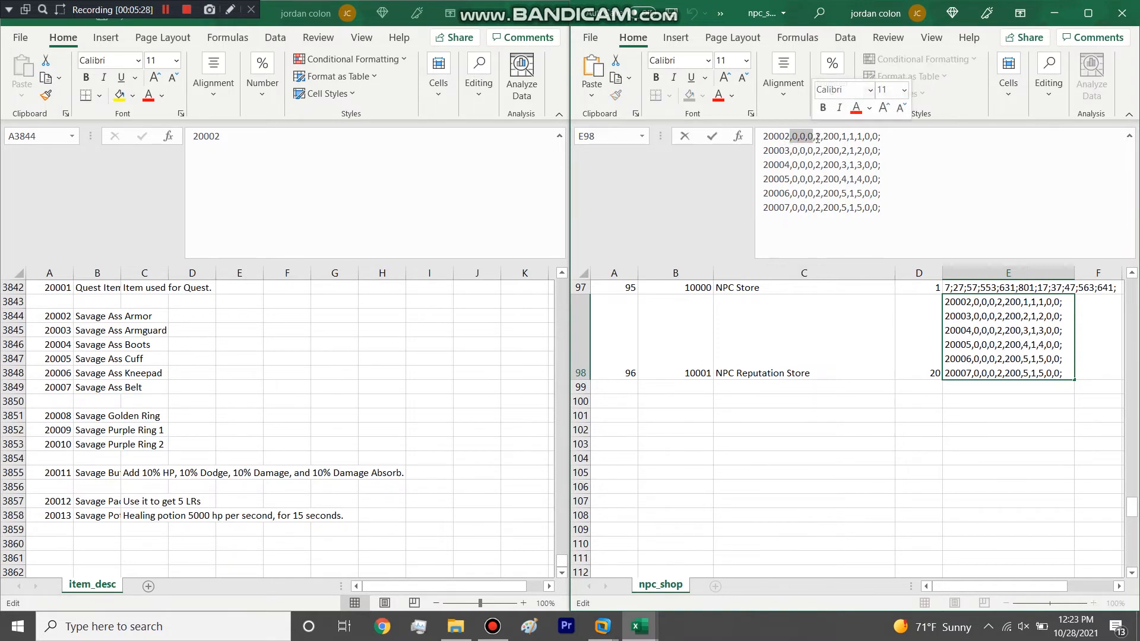
double_click(818, 136)
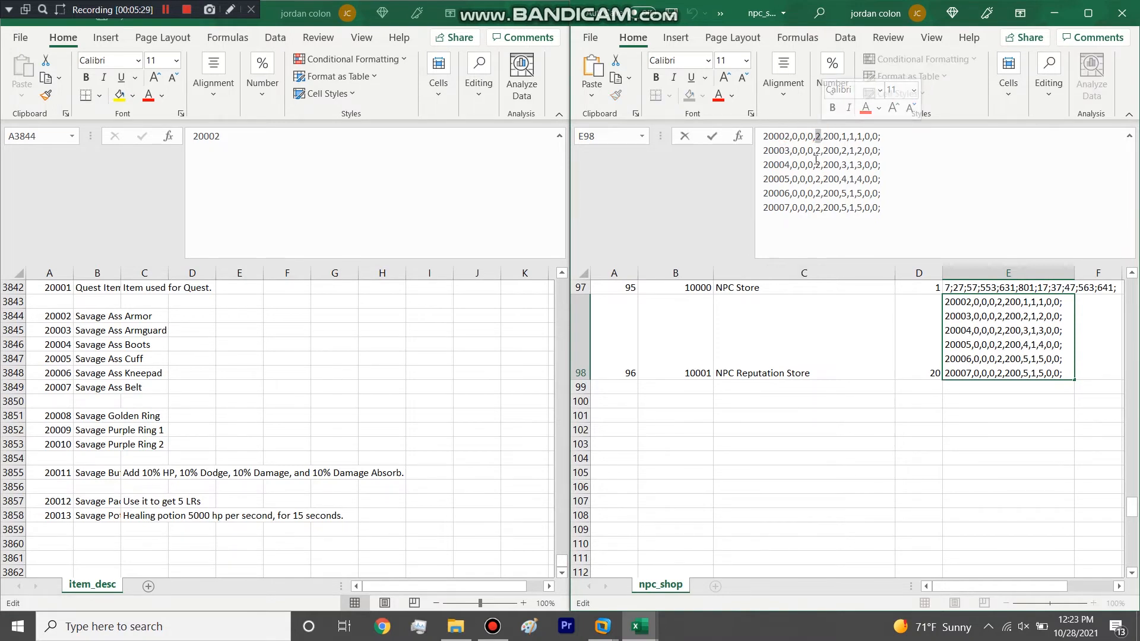
left_click(817, 145)
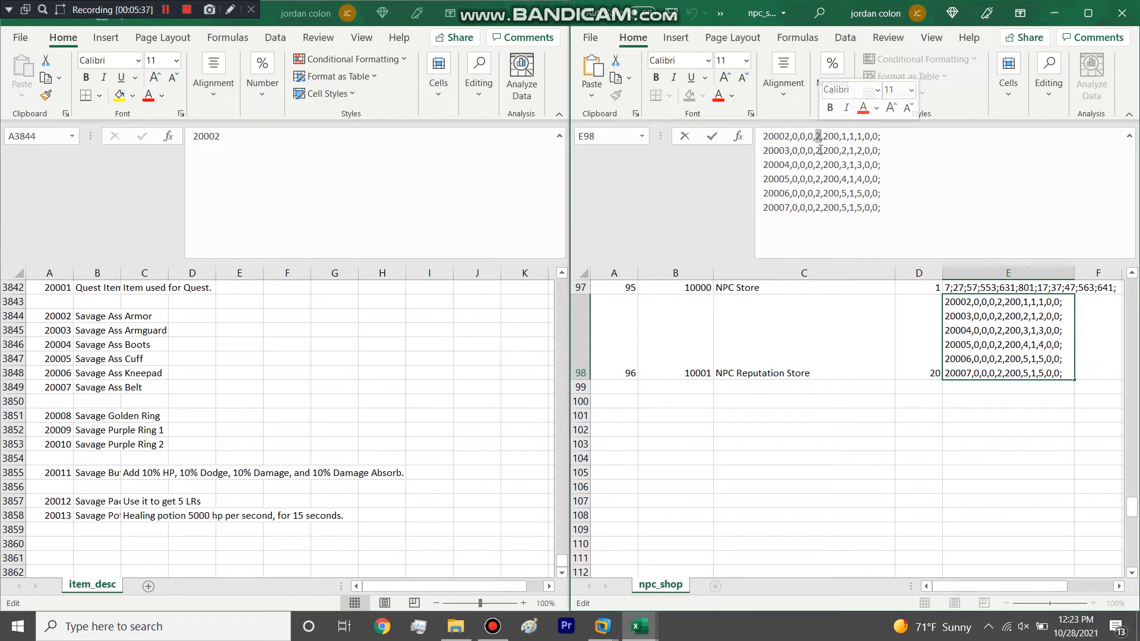
left_click(825, 143)
left_click_drag(816, 136, 837, 136)
left_click(825, 148)
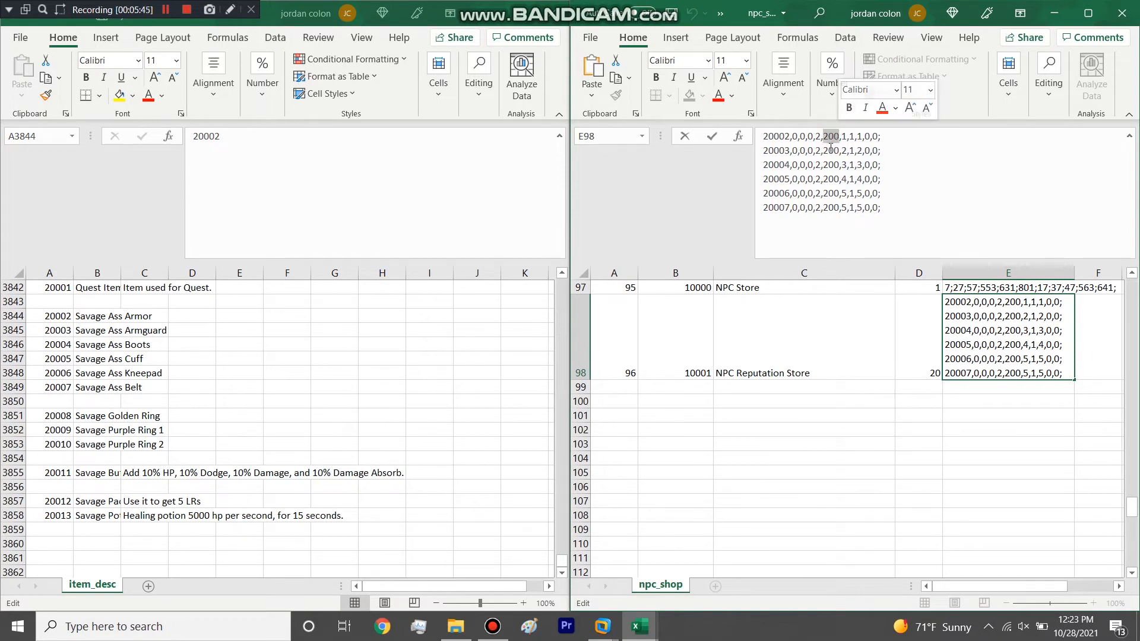
left_click_drag(843, 138, 852, 138)
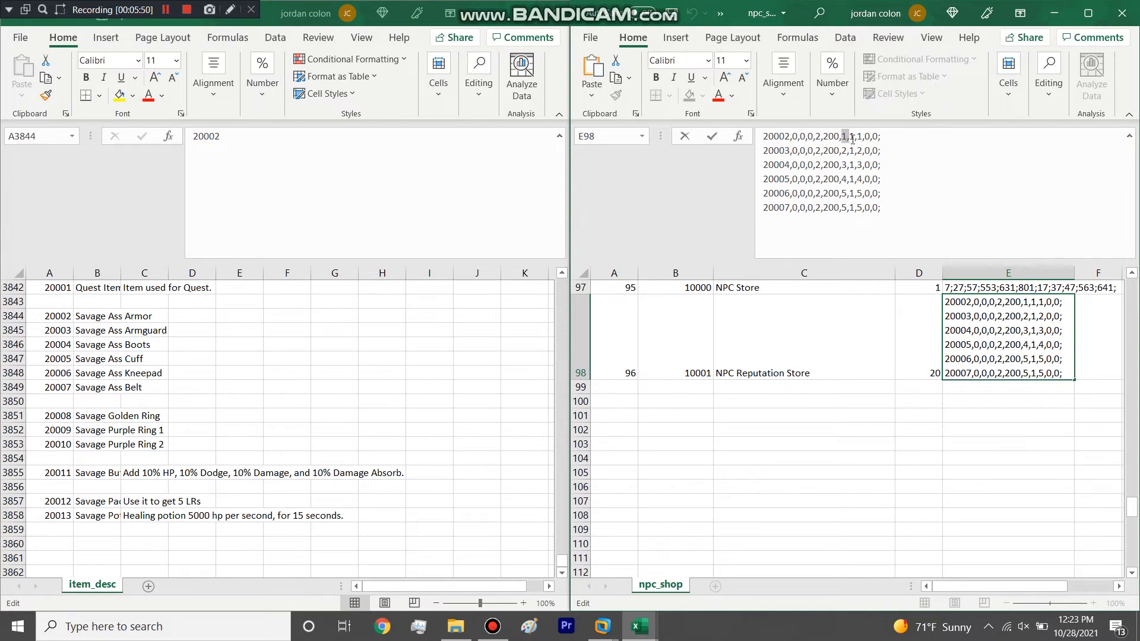
left_click(844, 149)
left_click_drag(840, 150, 848, 150)
left_click_drag(841, 149, 846, 149)
left_click(842, 134)
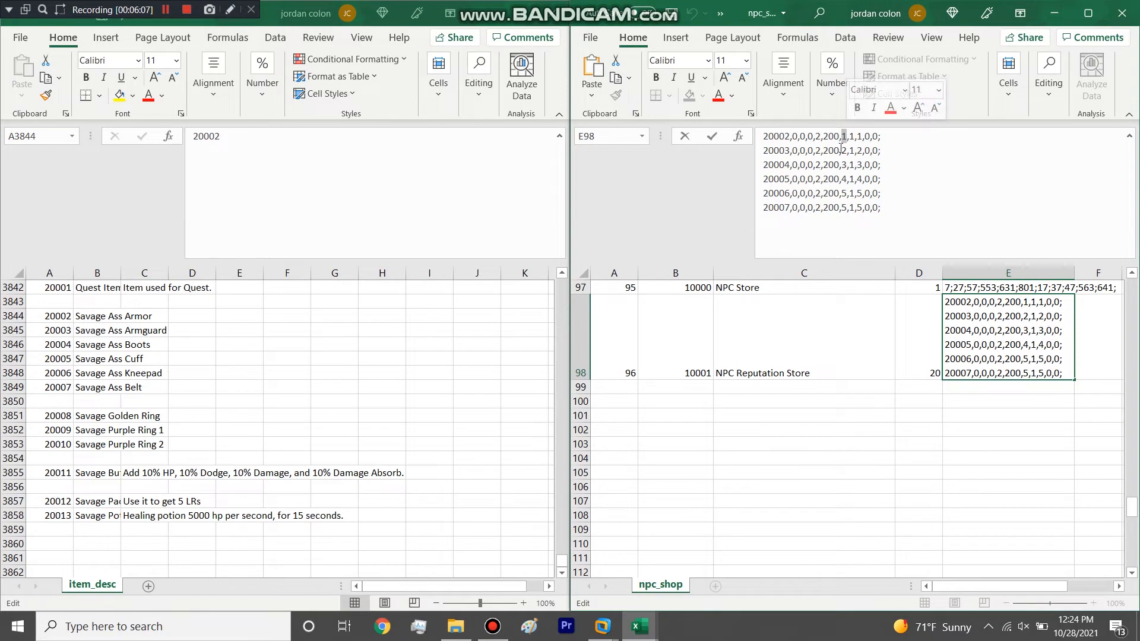
left_click_drag(763, 136, 886, 138)
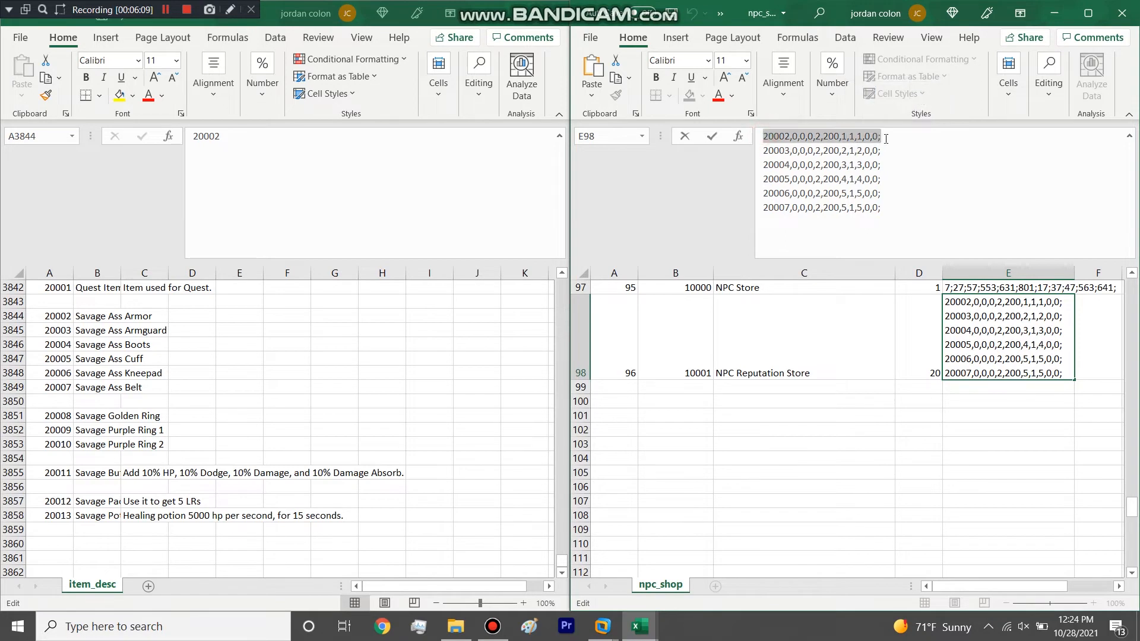
- Set the seventh value of the 20007 item line in E98 to 6
left_click(847, 137)
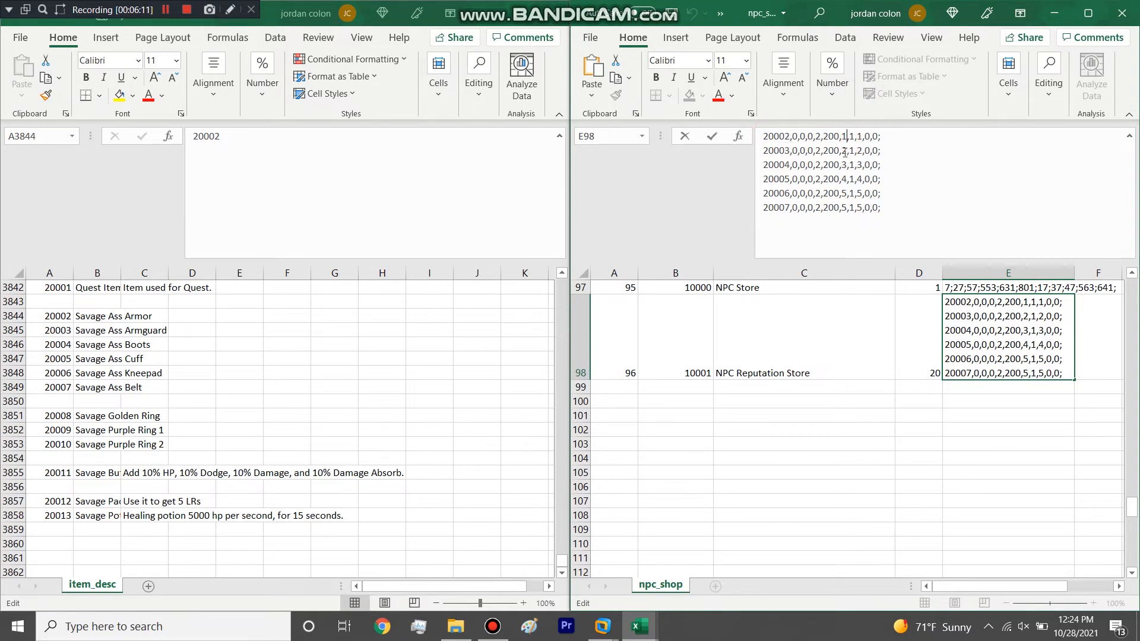
double_click(844, 205)
type("6")
- Set the ninth value of the 20007 item line in E98 to 6 and commit the cell
left_click_drag(849, 138, 862, 136)
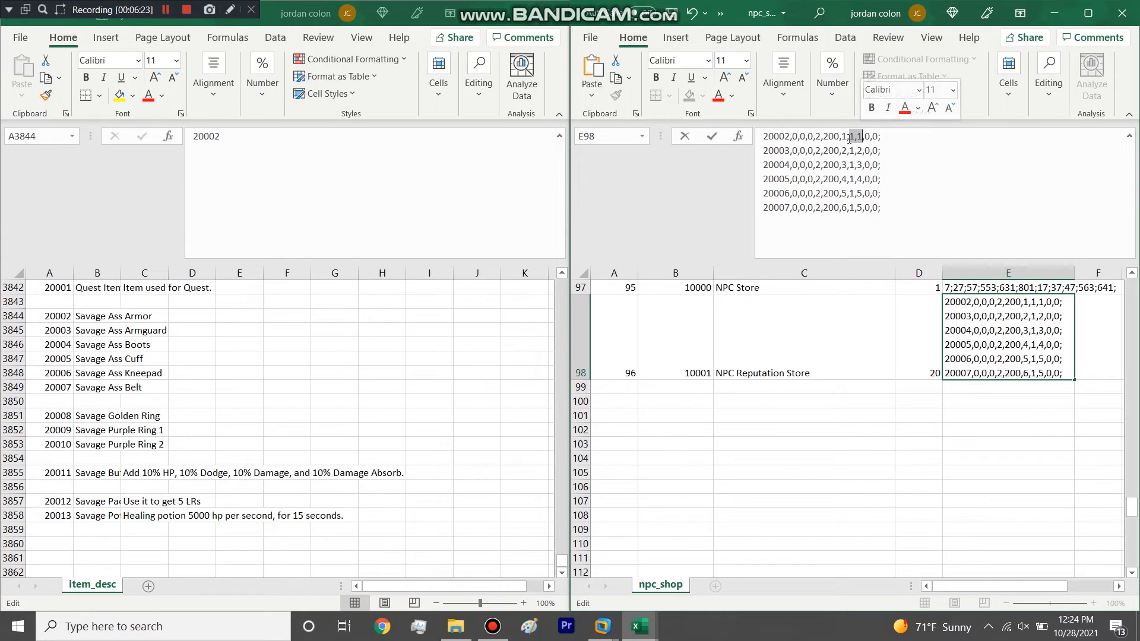
left_click_drag(847, 137, 862, 151)
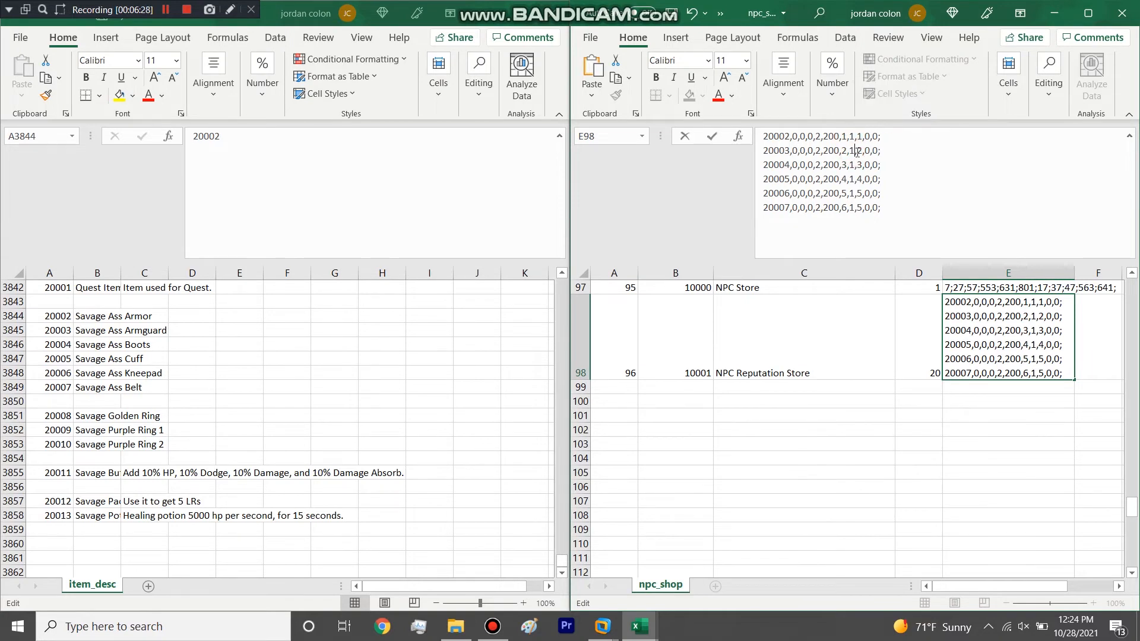
left_click_drag(850, 132, 850, 195)
left_click(851, 136)
left_click_drag(859, 139, 858, 147)
left_click(851, 195)
double_click(859, 207)
type("6")
left_click(872, 193)
left_click(841, 383)
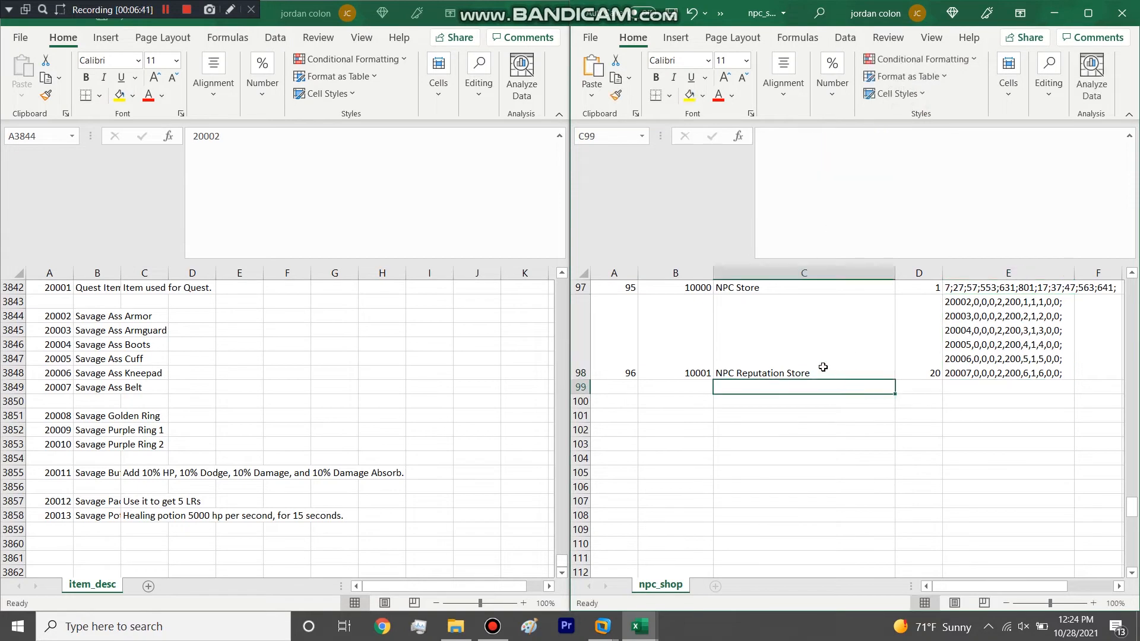
left_click(827, 364)
left_click(912, 350)
left_click(958, 351)
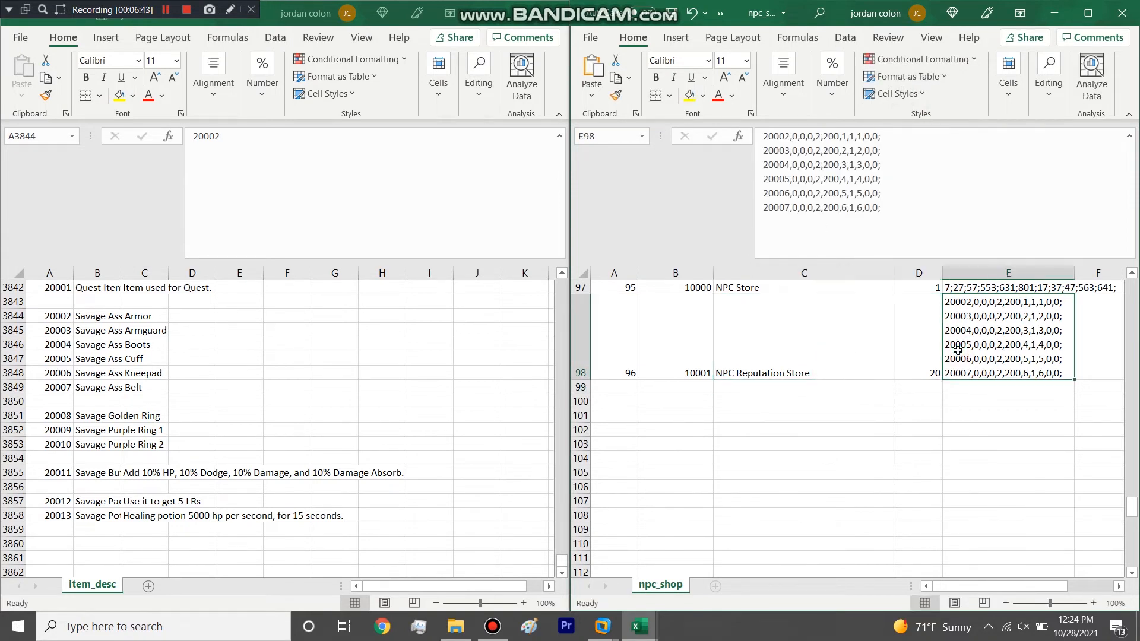
left_click(969, 290)
left_click(968, 337)
left_click(463, 633)
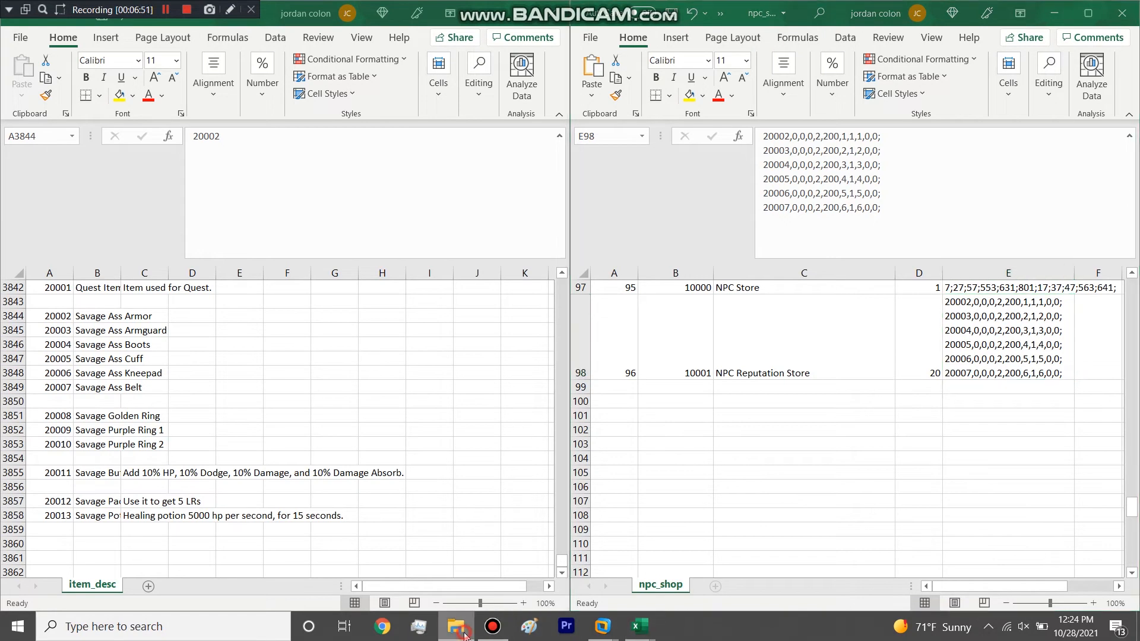
left_click(250, 169)
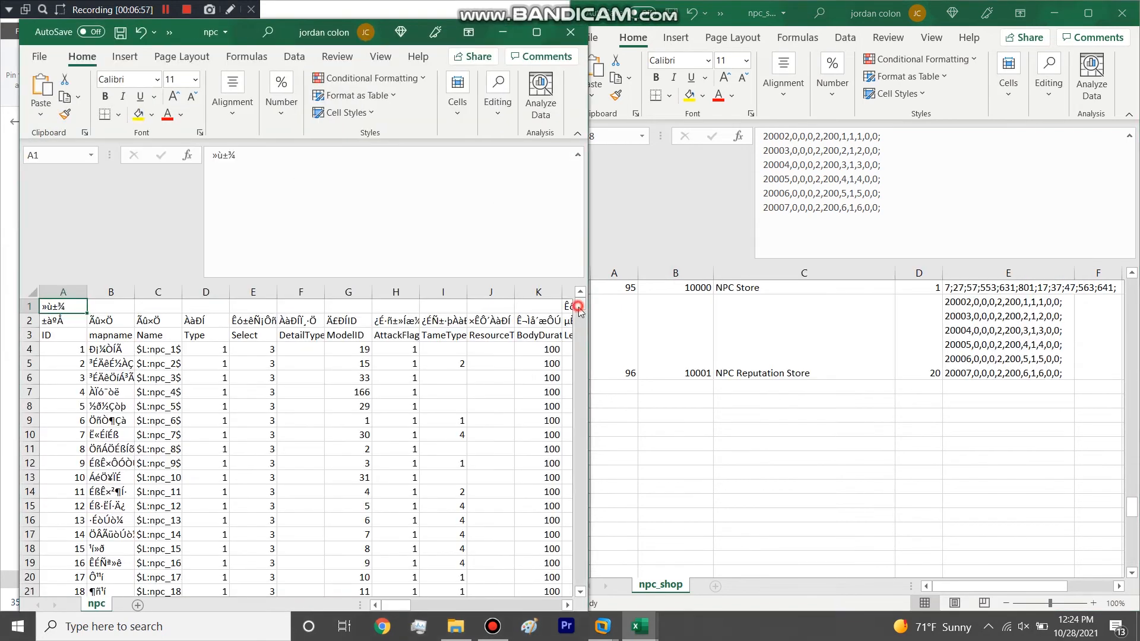
left_click_drag(580, 312, 581, 570)
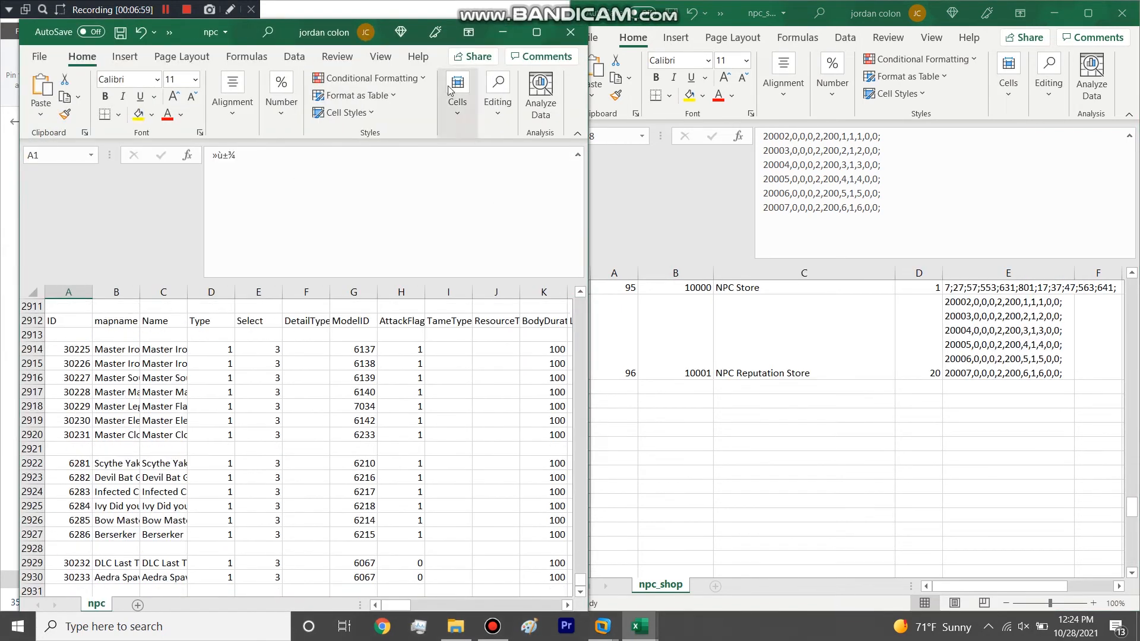
left_click(570, 32)
- In File Explorer, go to the table folder under Editing Servers > 1. Test Clients > 2. Editing > game_server > local > common
left_click(133, 123)
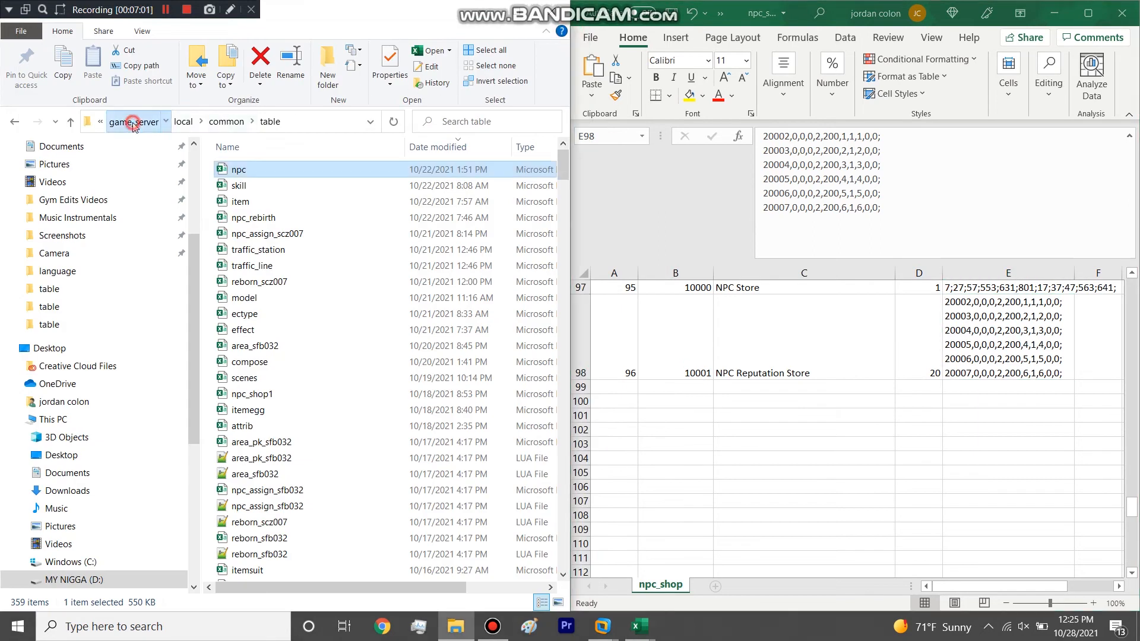
left_click(136, 121)
left_click(140, 122)
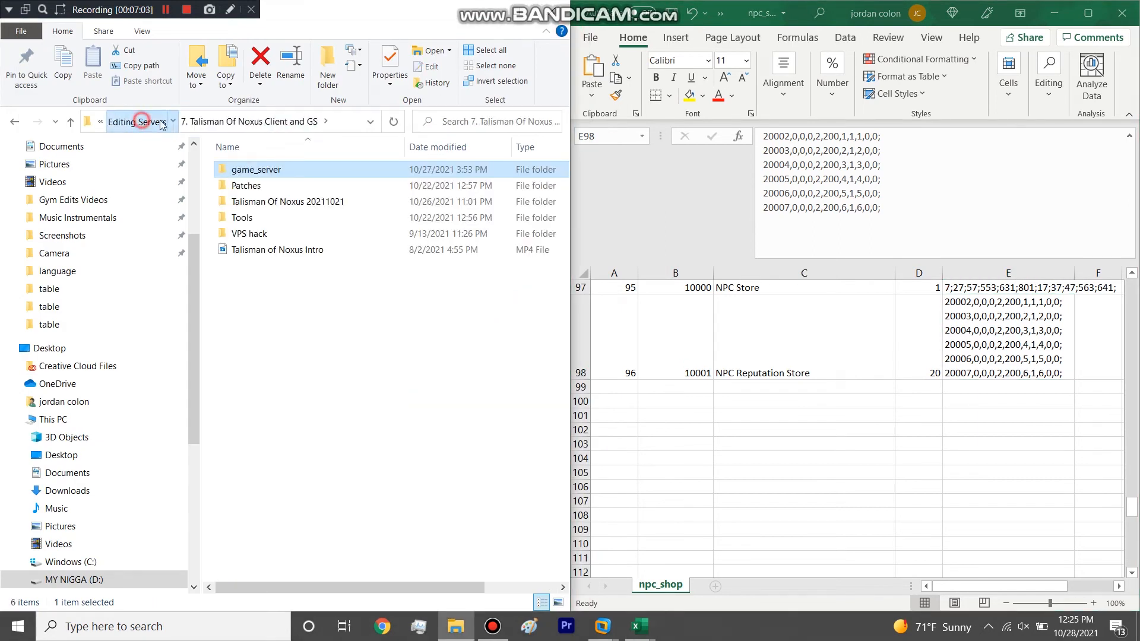
double_click(255, 149)
double_click(241, 186)
left_click(240, 185)
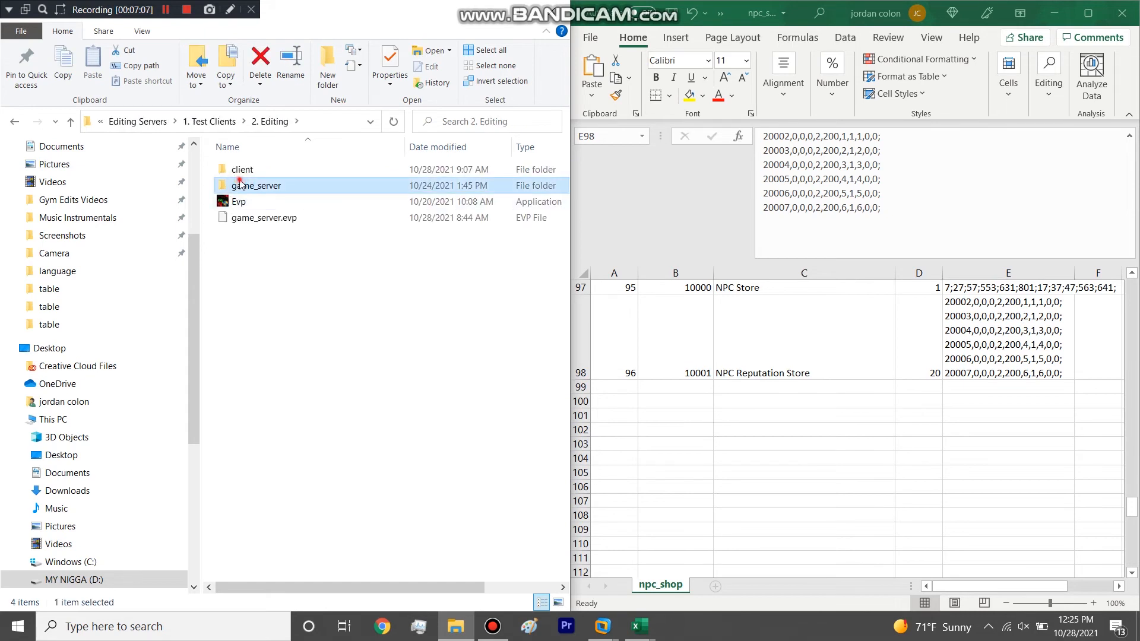
double_click(240, 185)
double_click(242, 170)
double_click(242, 169)
left_click(258, 247)
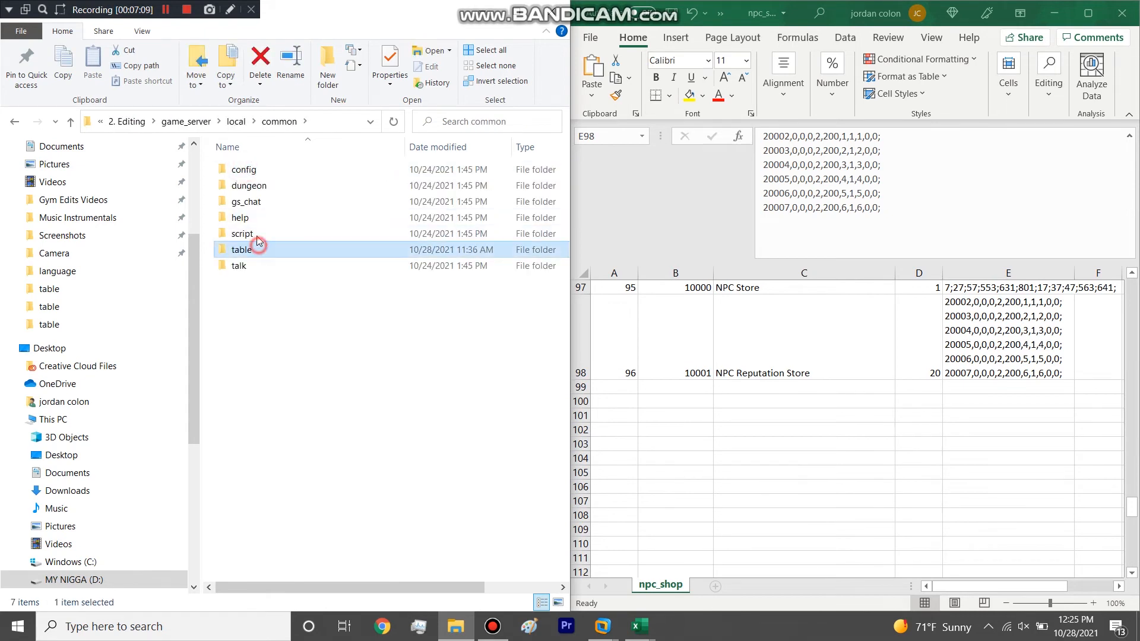
double_click(257, 245)
- Open the npc workbook, select the NPC Reputation Store row with ID 10001, and maximize the window
left_click(240, 186)
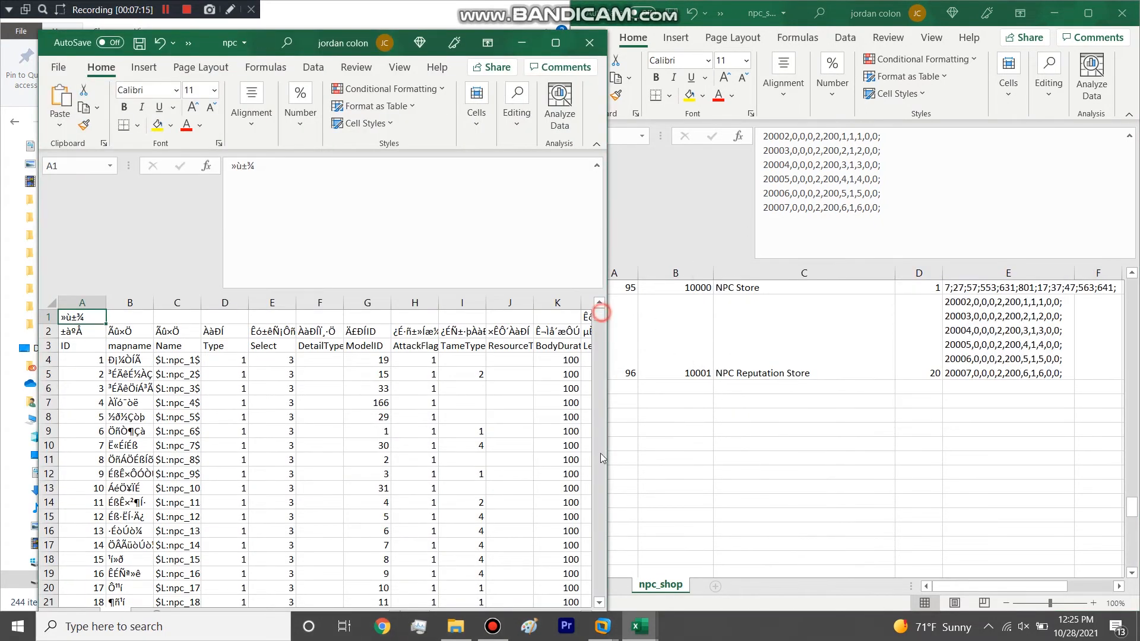
left_click_drag(596, 404, 598, 591)
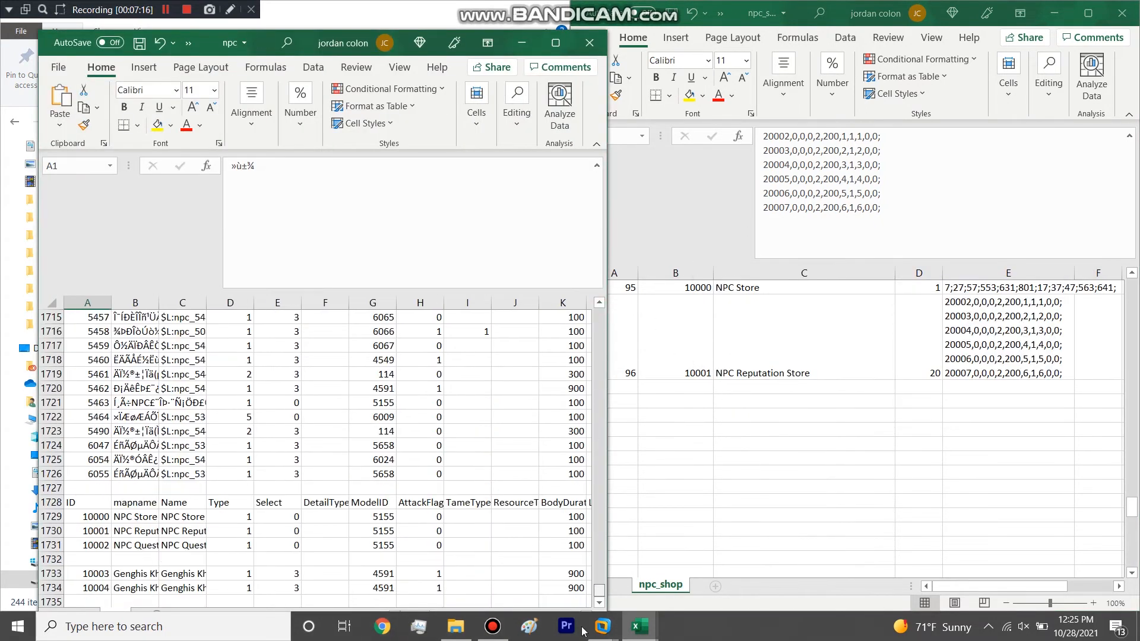
left_click(51, 529)
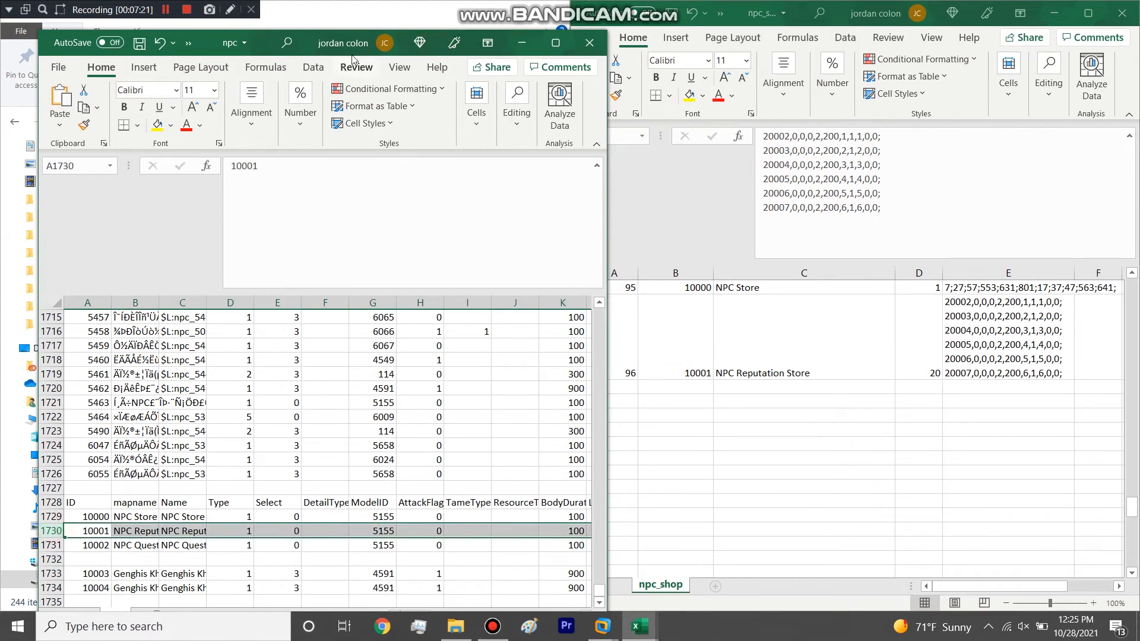
double_click(256, 52)
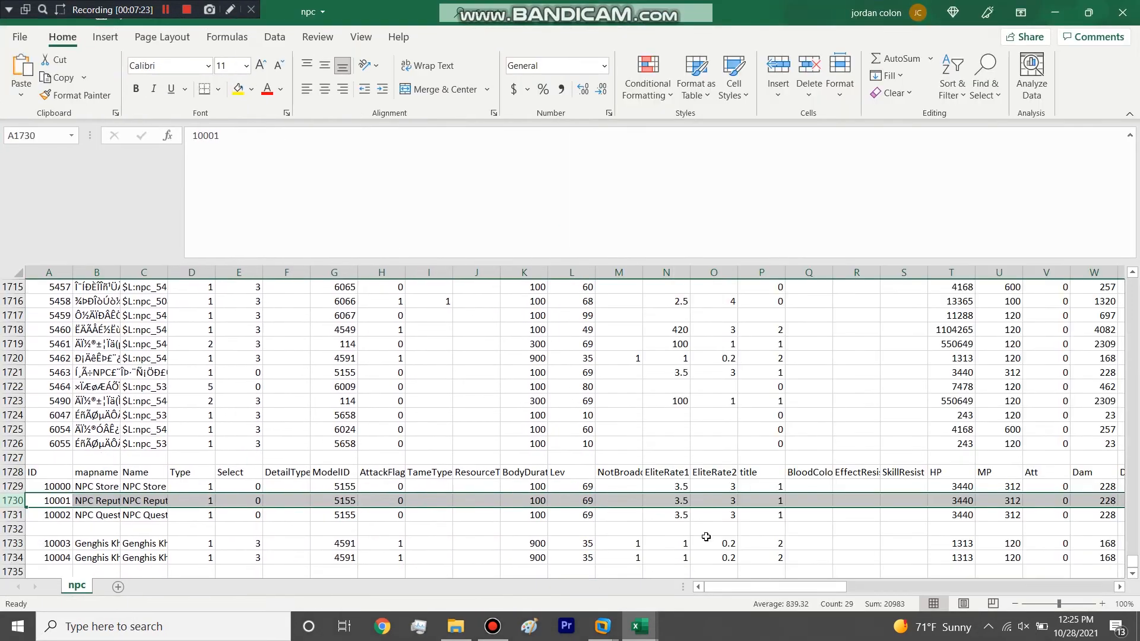
- Check the Func entries for the NPC Reputation Store and NPC Store rows in the npc table
left_click_drag(731, 581, 968, 584)
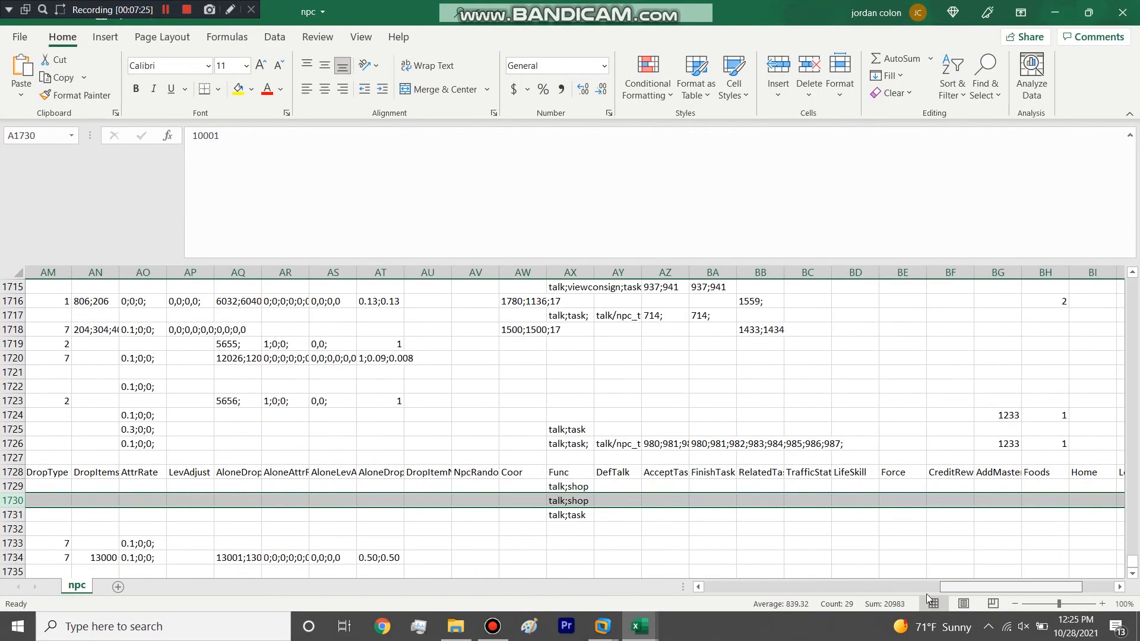
left_click(572, 500)
left_click(573, 499)
left_click(574, 499)
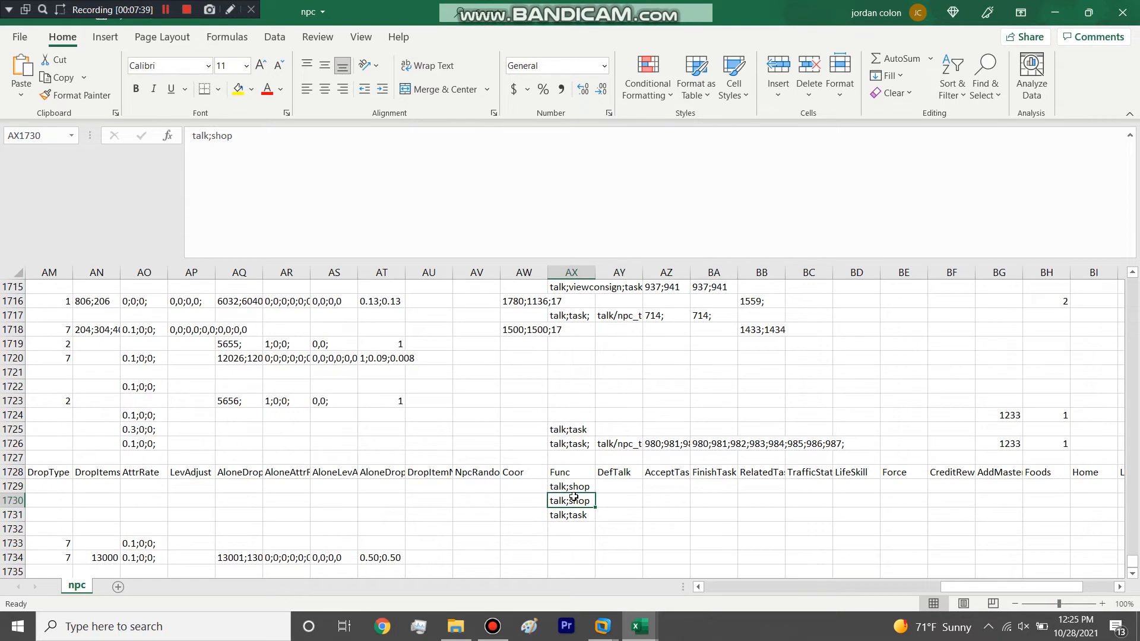
left_click(578, 484)
- Minimize the npc workbook and return to the end of the npc_shop table
left_click(1055, 13)
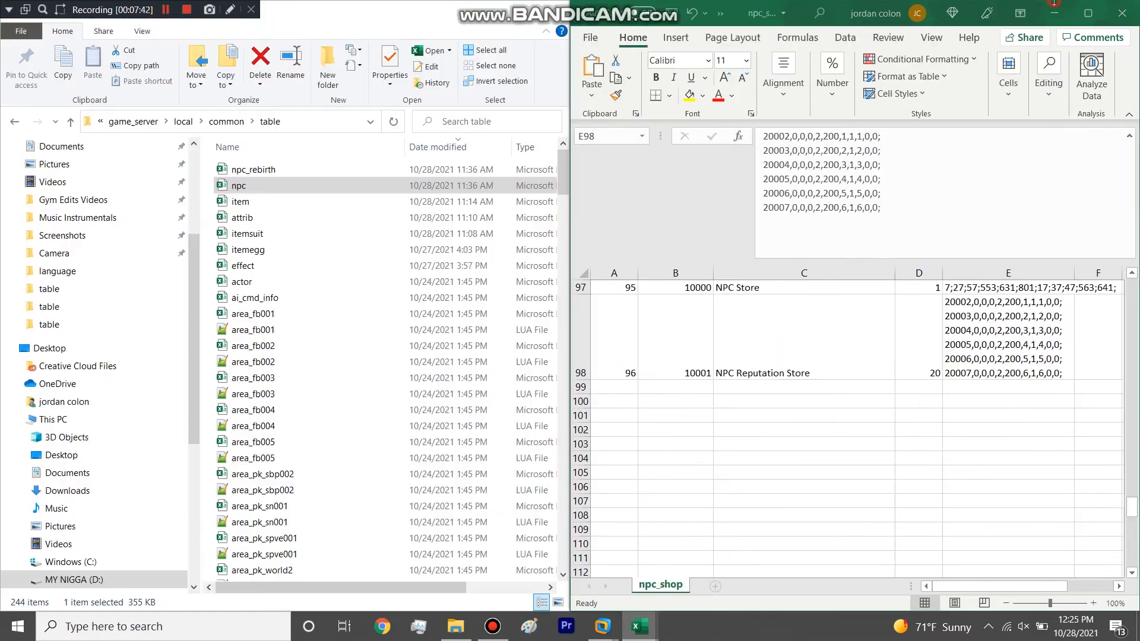
left_click(769, 401)
left_click(1004, 389)
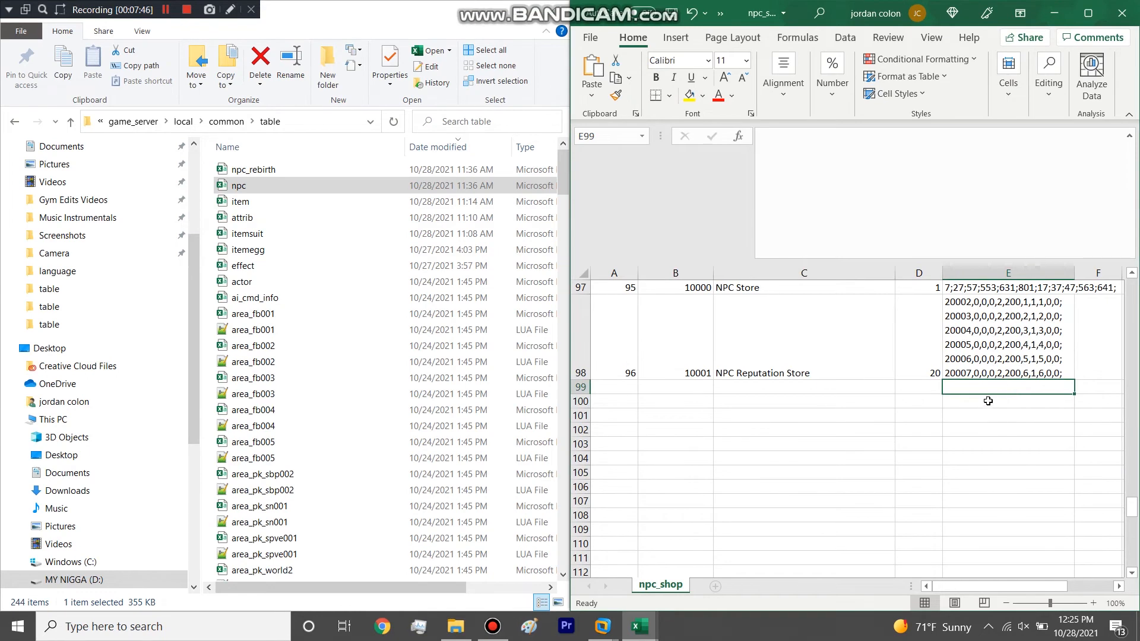
- Recheck the Func entries of the store rows and the NPC quest row in the npc workbook, and minimize it
left_click(639, 627)
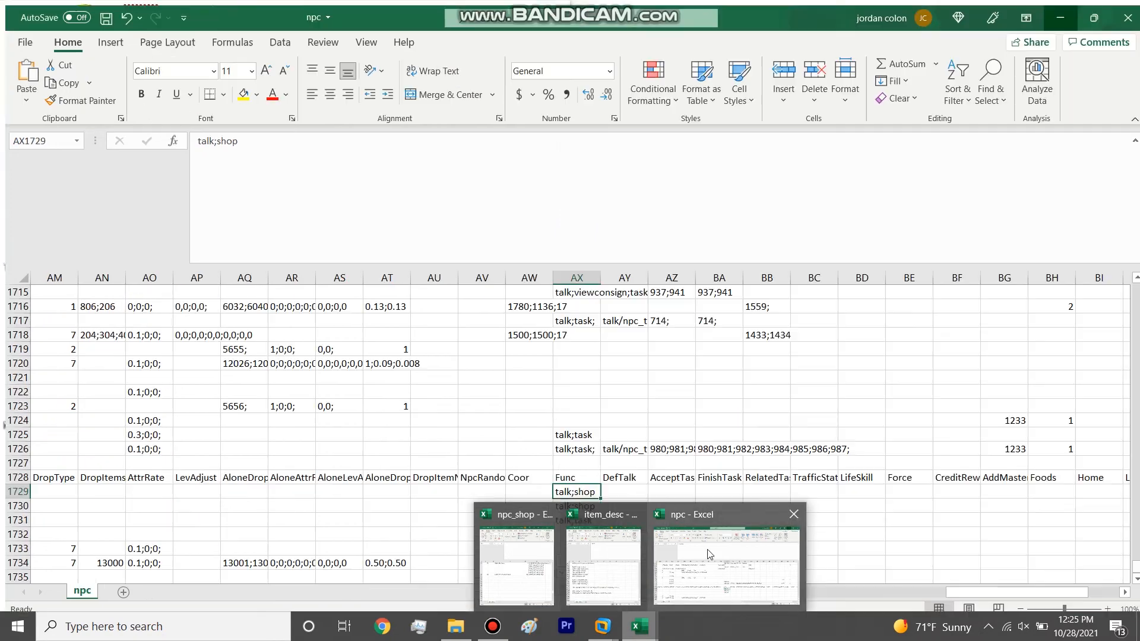
left_click(707, 549)
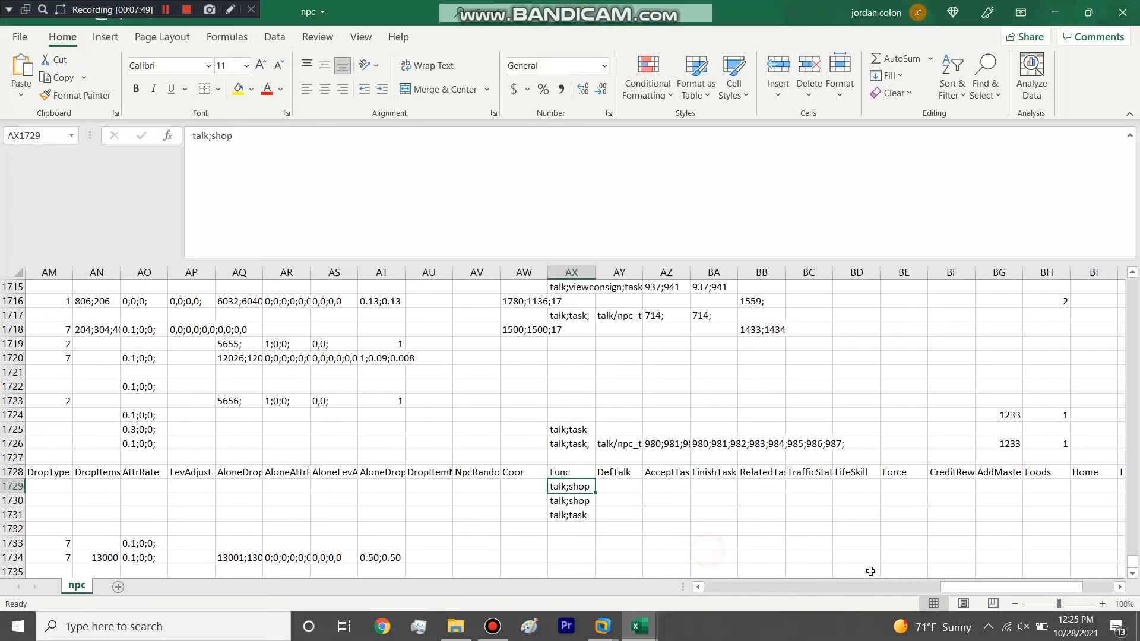
left_click_drag(1010, 592, 282, 619)
left_click_drag(774, 588, 1018, 585)
left_click(541, 520)
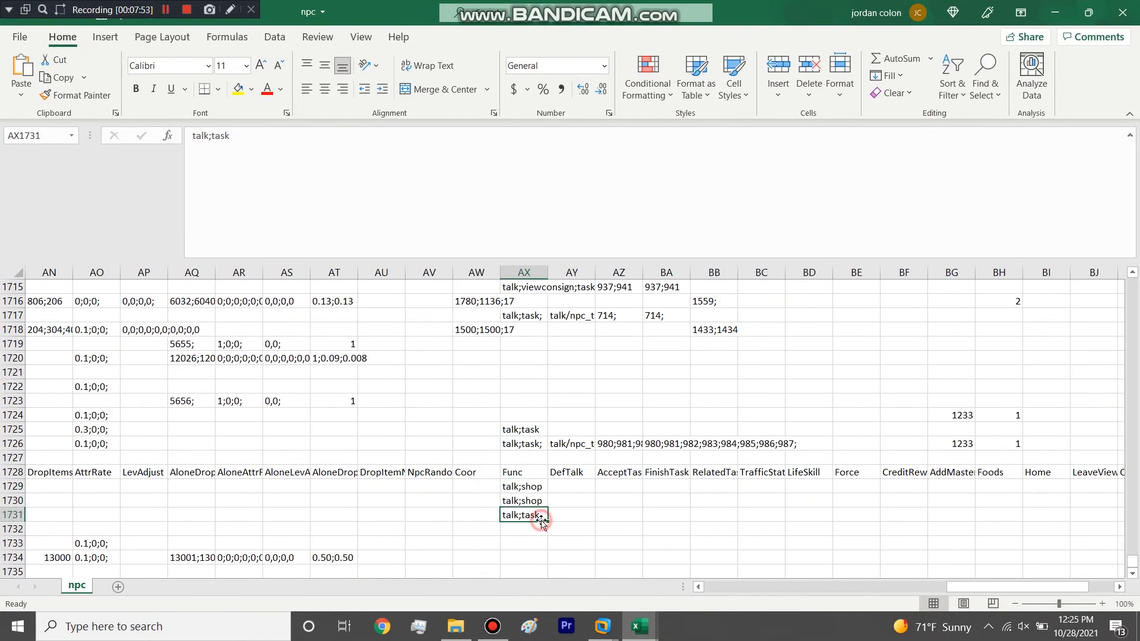
left_click(1055, 13)
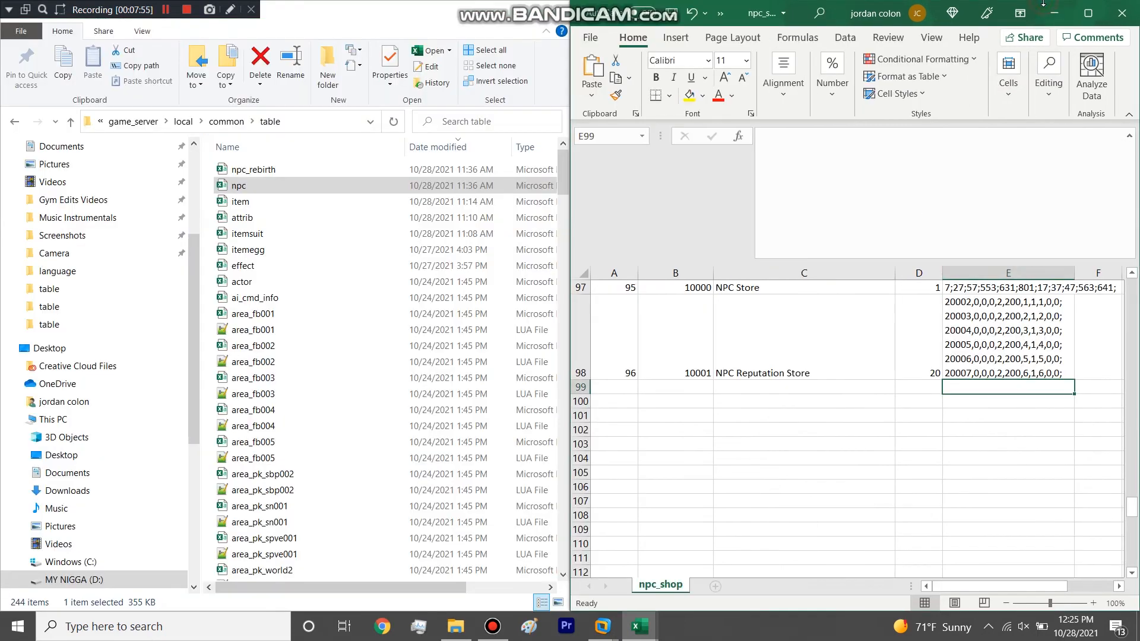
- Inspect the empty row below NPC Reputation Store and the separate item list further down the npc_shop table
double_click(983, 383)
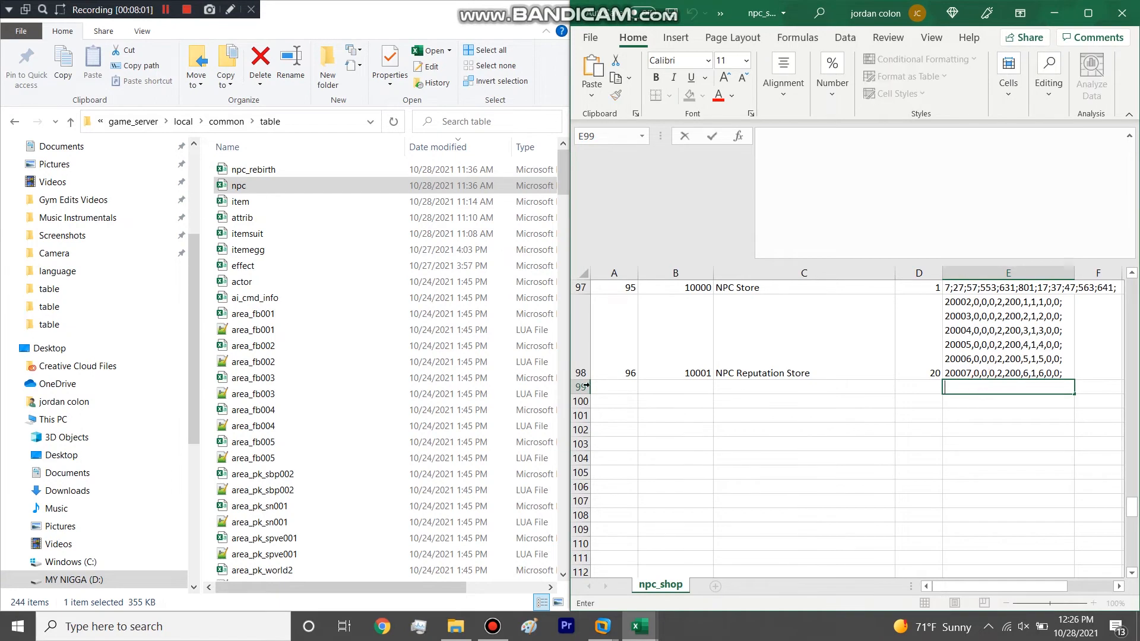
left_click(581, 387)
double_click(969, 394)
scroll(969, 395, "down", 7)
scroll(967, 398, "up", 4)
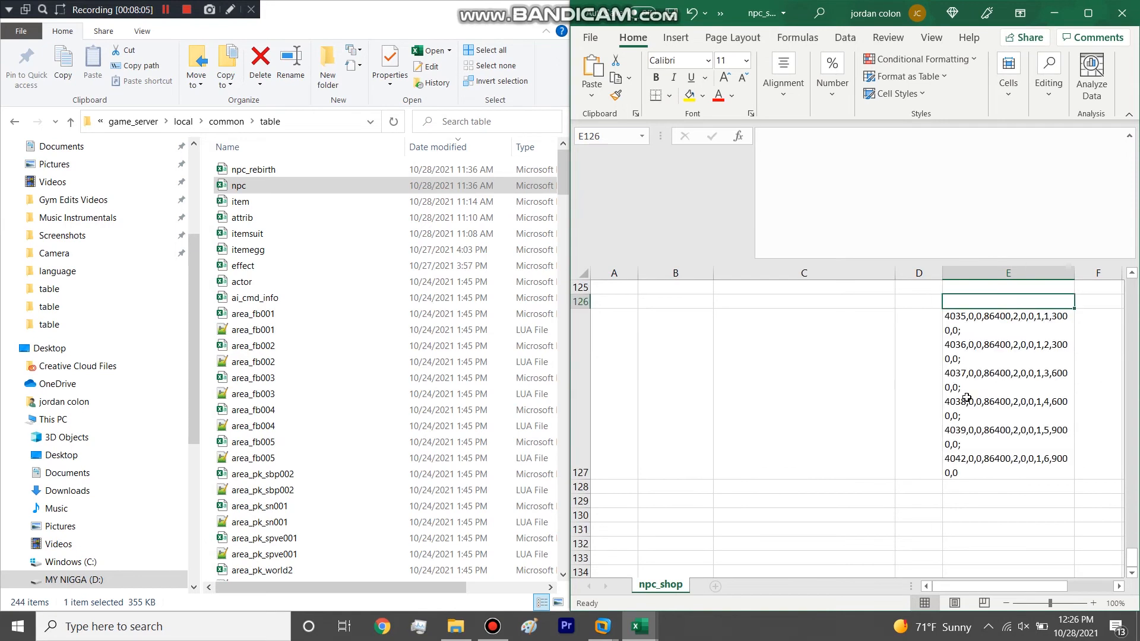
- Close the npc_shop and item_desc workbooks
left_click(968, 490)
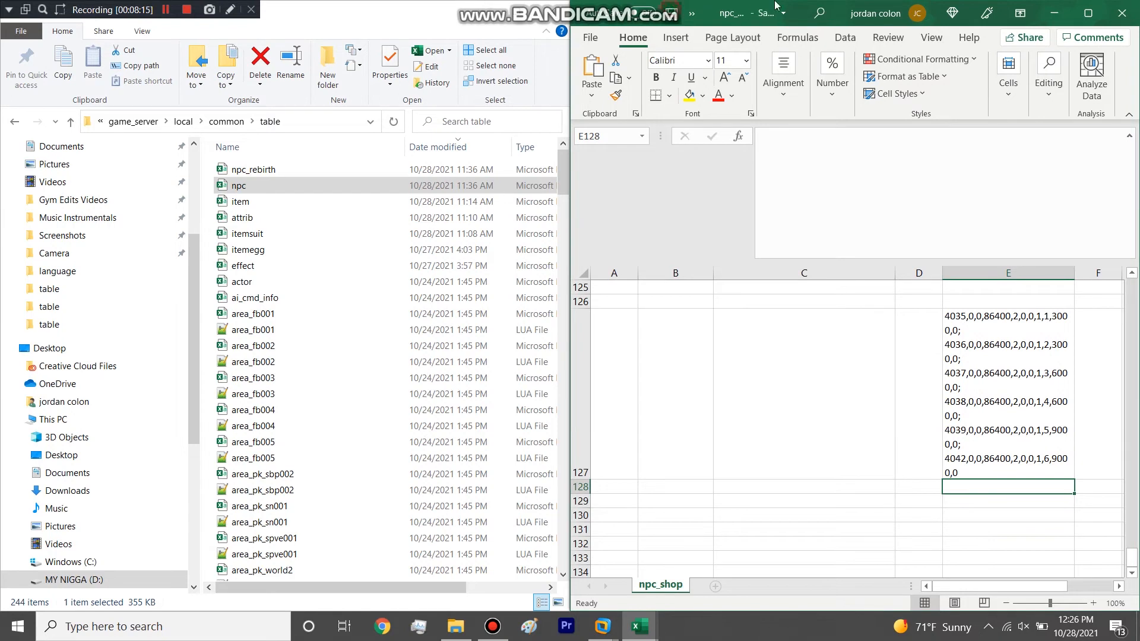
left_click(1127, 19)
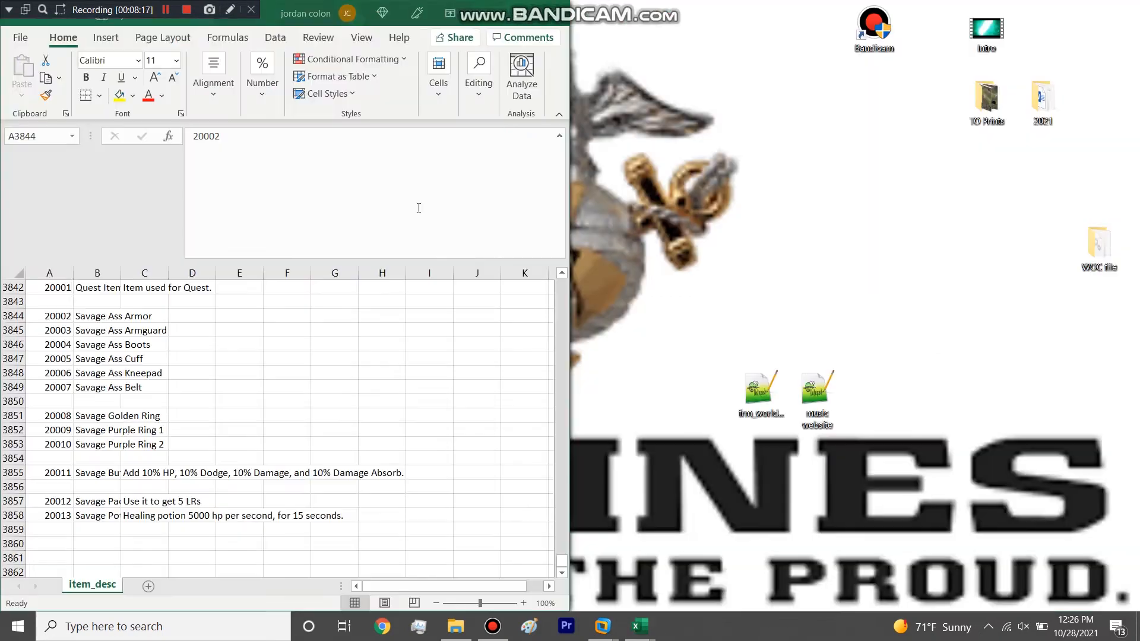
left_click(546, 21)
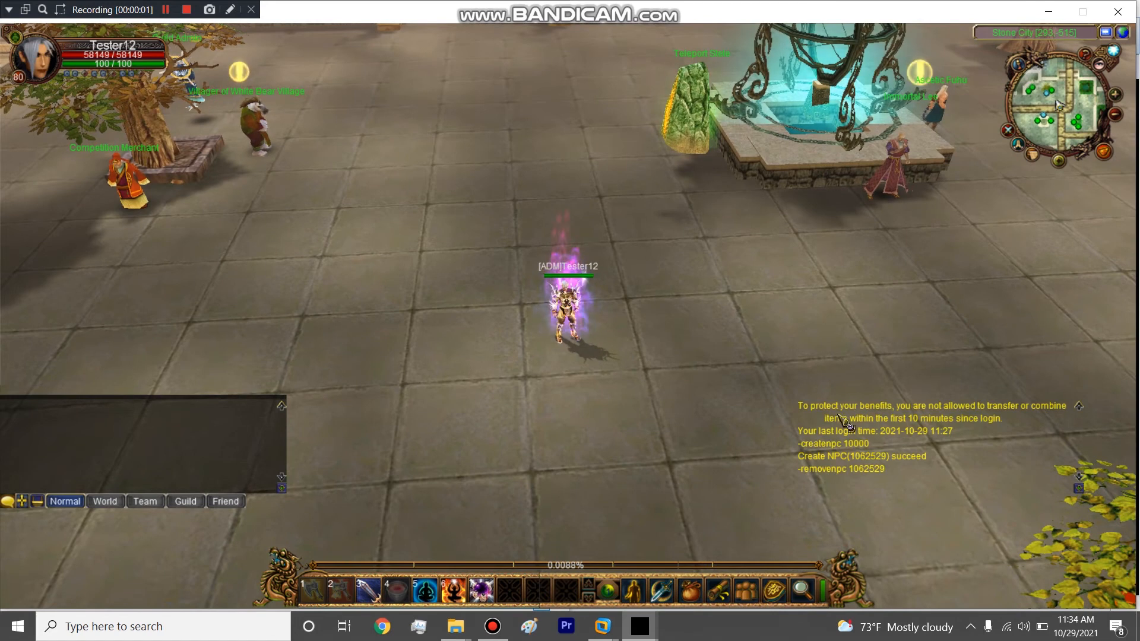
- In the game client, move the character to an open spot and spawn the NPC Store with the command -createnpc 10000
left_click_drag(843, 498, 349, 2)
left_click_drag(380, 245, 539, 415)
key("Return")
type("-createnpc 10000")
left_click_drag(585, 385, 639, 378)
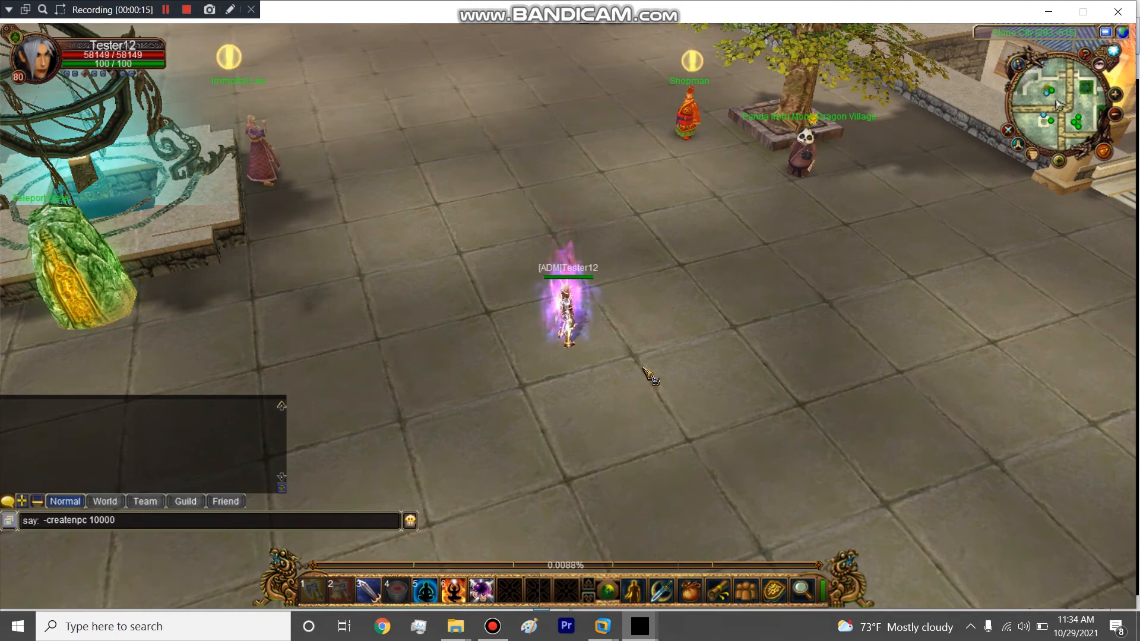
left_click(618, 304)
left_click(569, 242)
left_click(517, 336)
left_click(552, 378)
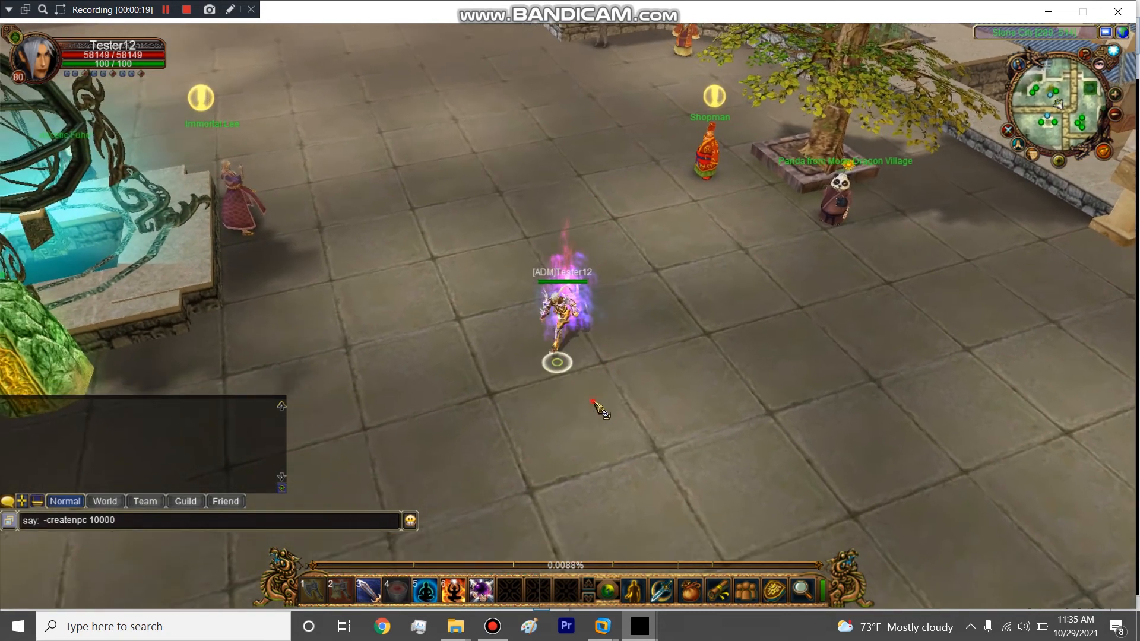
left_click(596, 385)
right_click(642, 383)
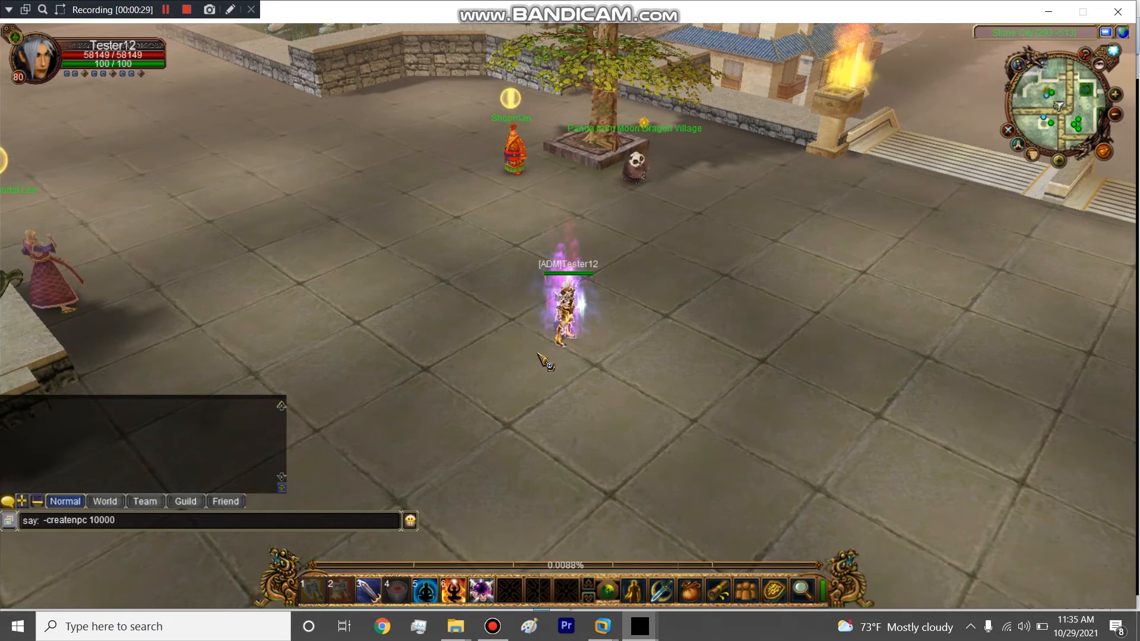
key("Return")
- Step away from the NPC Store and spawn the NPC Reputation Store with the command -createnpc 10001
left_click_drag(555, 358, 641, 366)
left_click(718, 367)
left_click_drag(717, 367, 729, 363)
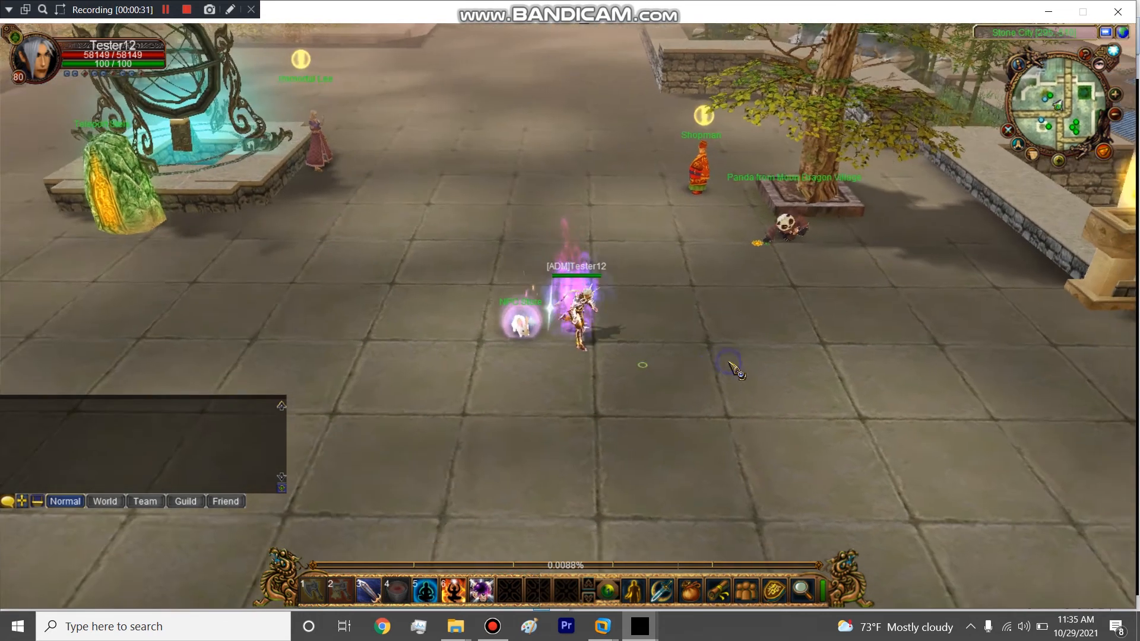
key("Return")
key("Up")
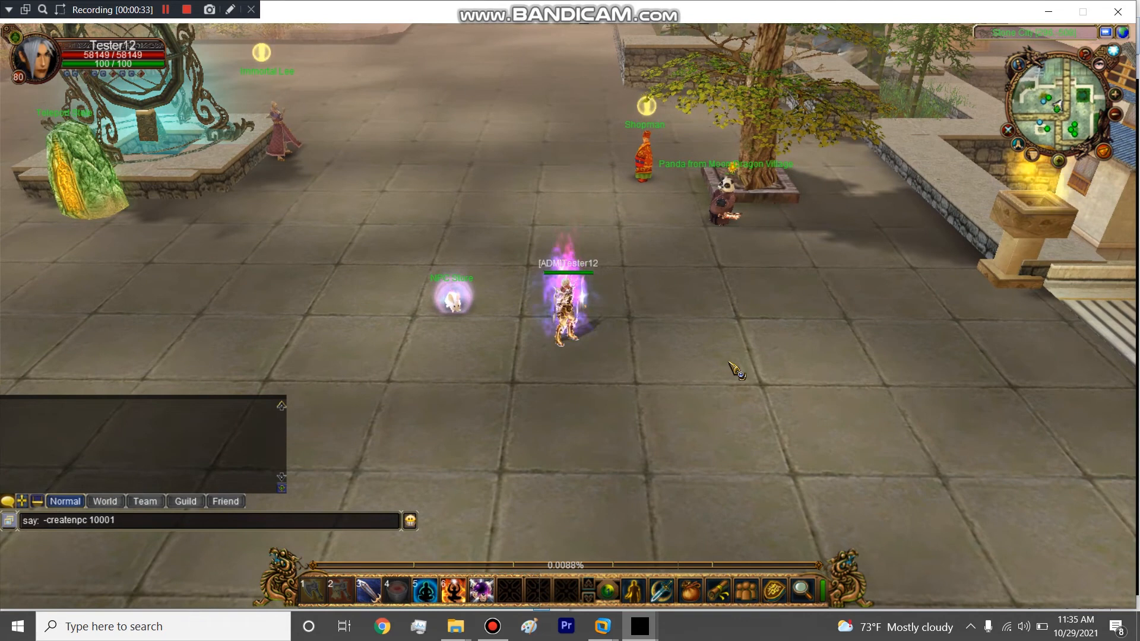
key("Return")
- Test the NPC Store's purchase and sell windows, close the sell window, and reopen its dialogue beside the characters
left_click(458, 300)
left_click(205, 255)
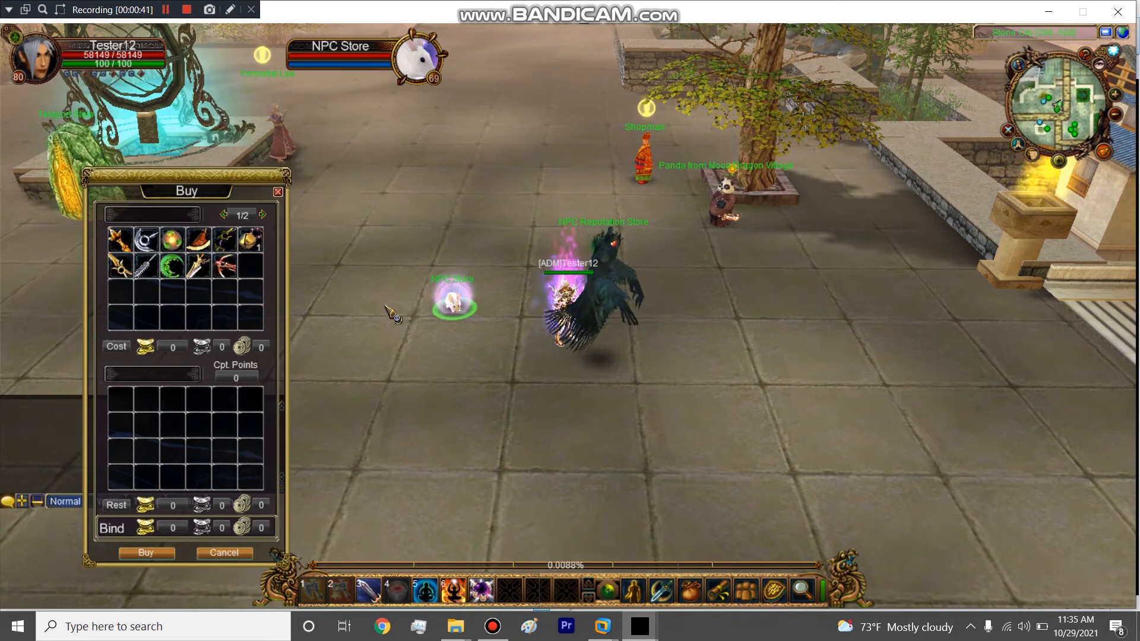
left_click(453, 300)
left_click(217, 288)
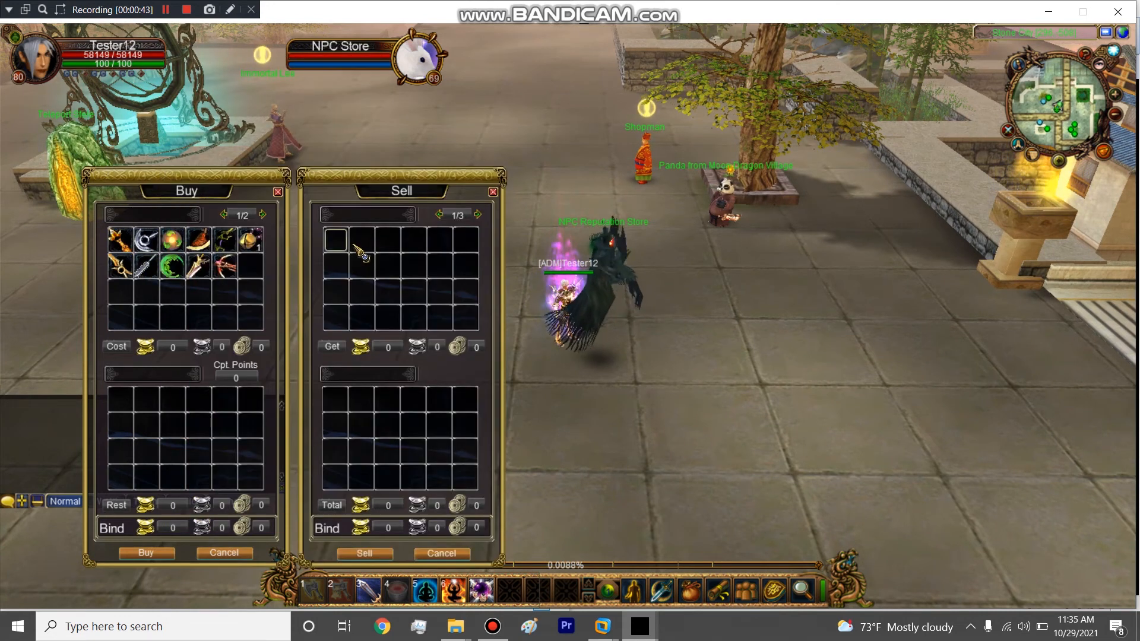
left_click(493, 191)
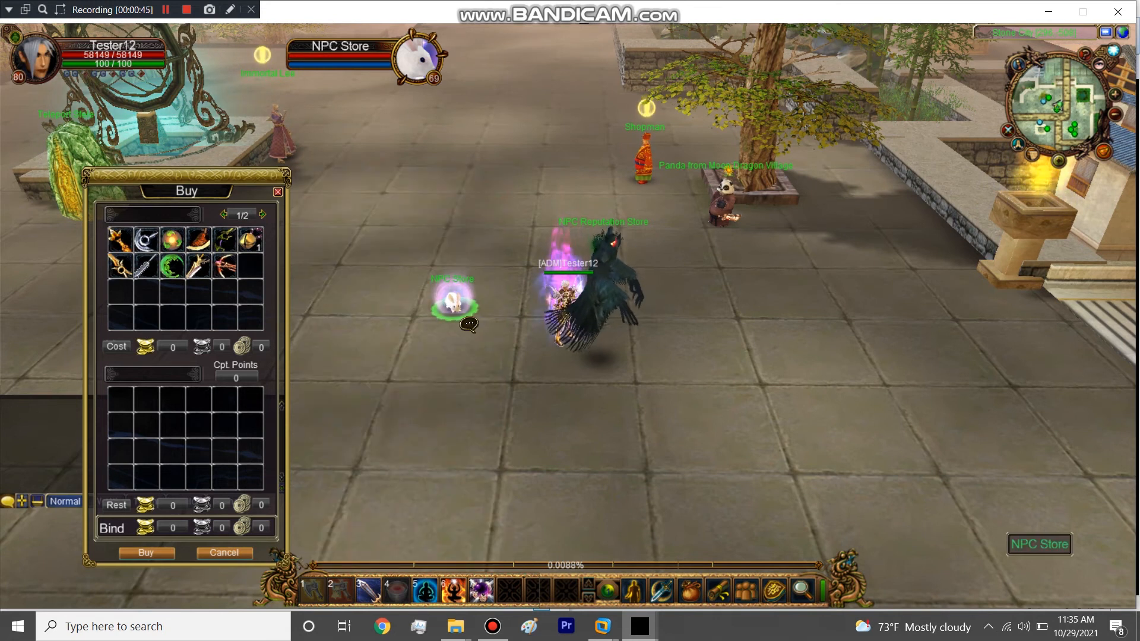
left_click(453, 300)
left_click_drag(309, 237, 939, 183)
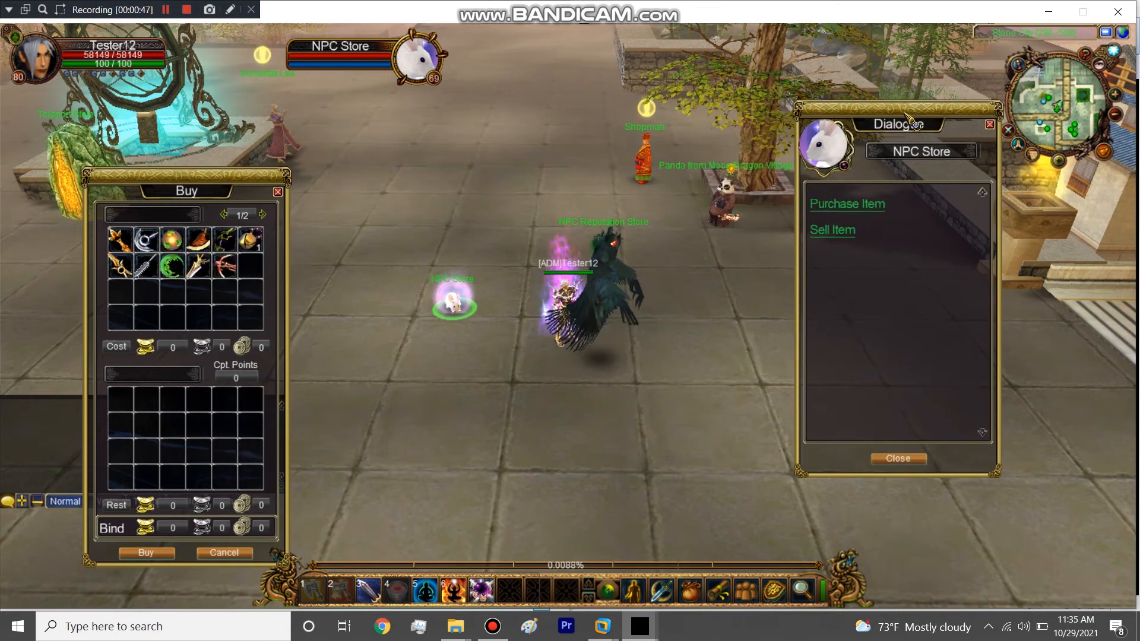
- Switch to the client folder in File Explorer and go to local > common > table
left_click(456, 627)
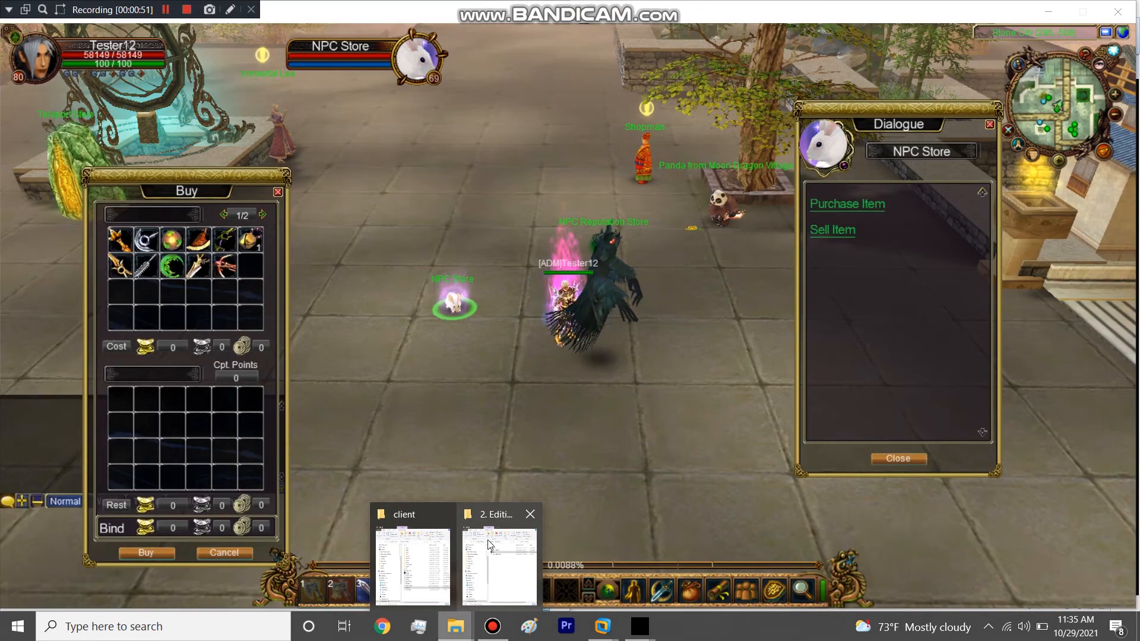
left_click(413, 564)
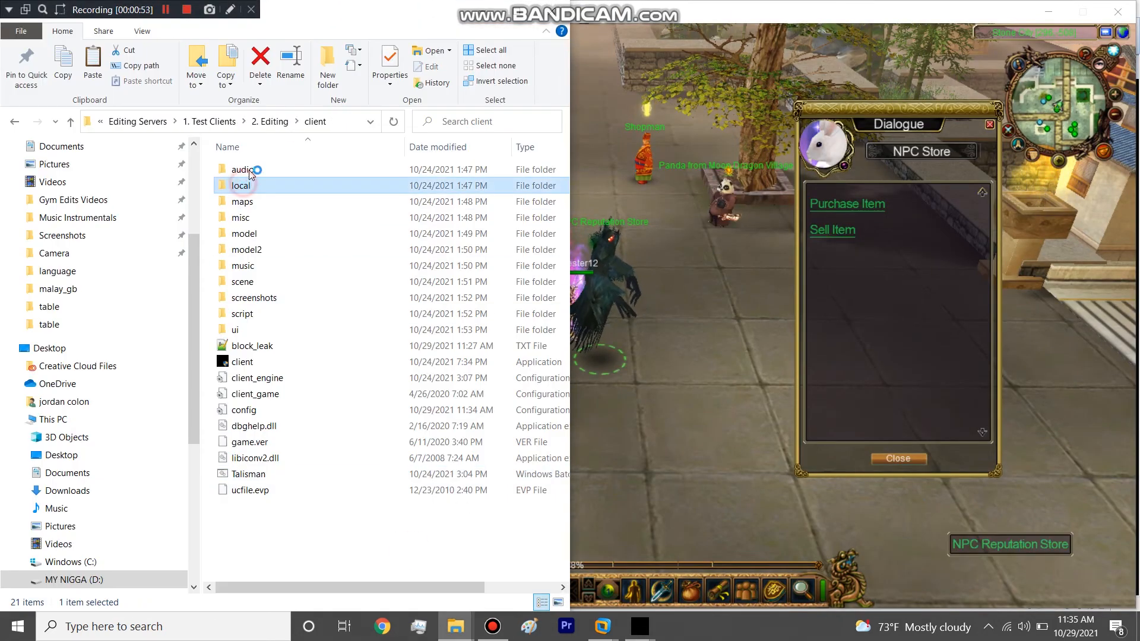
double_click(242, 185)
double_click(244, 170)
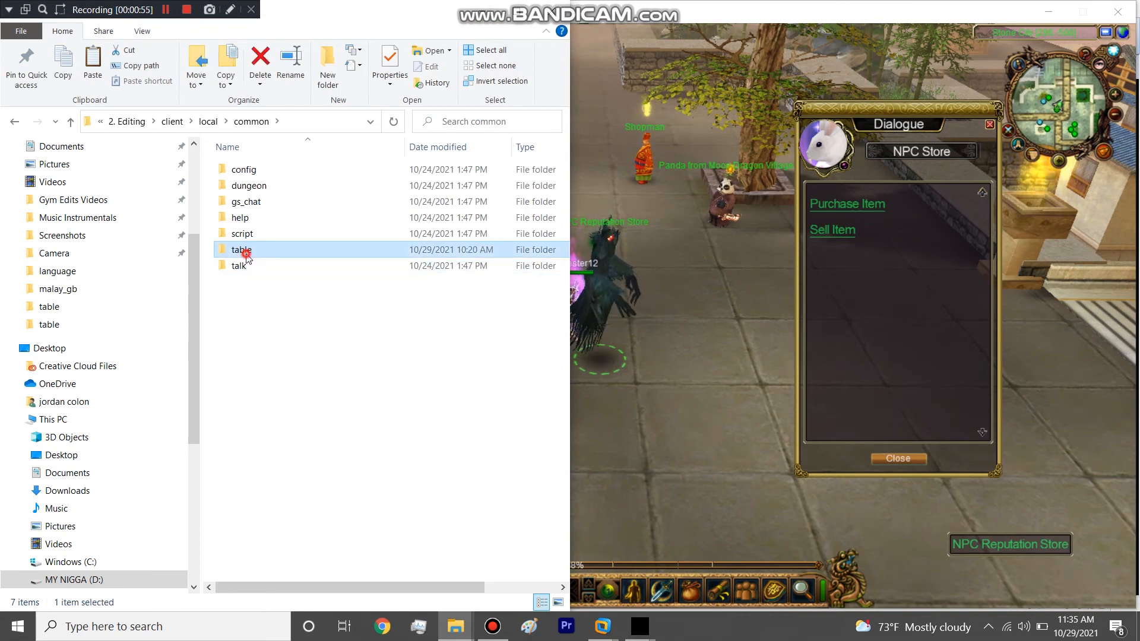
double_click(244, 249)
- Open the client's npc_shop workbook, look at the end of the table, and minimize it
left_click(248, 264)
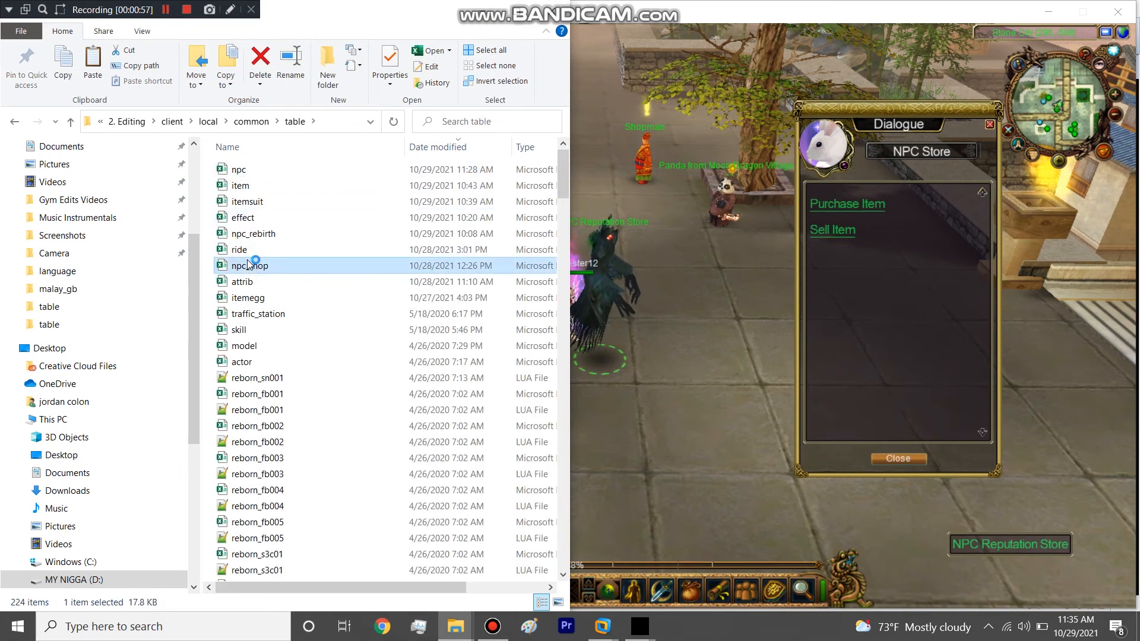
double_click(248, 266)
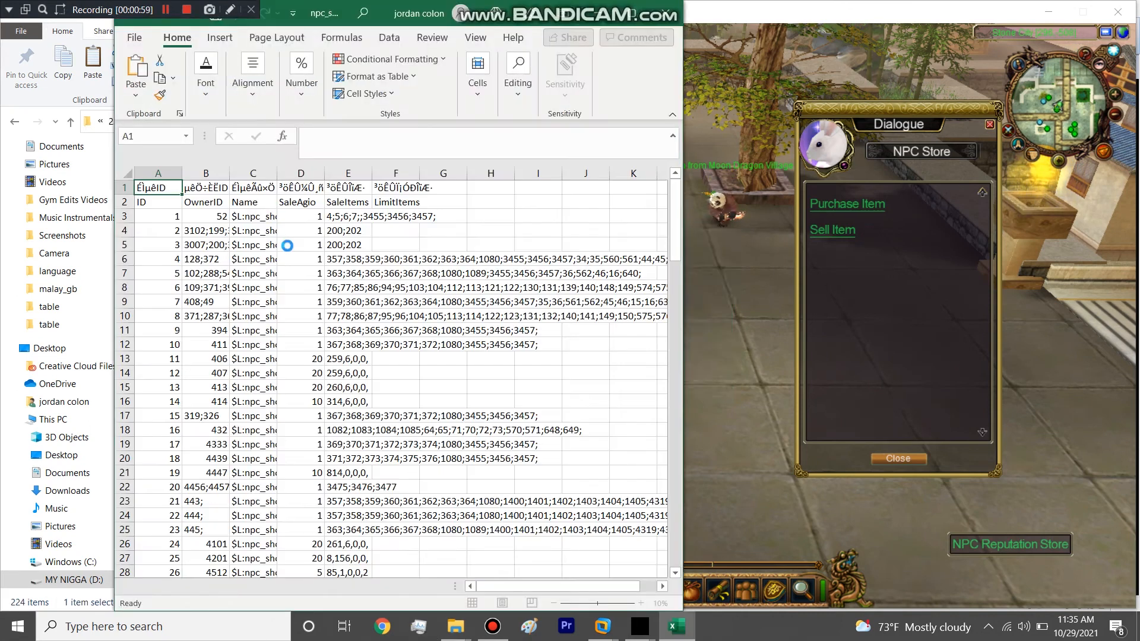
left_click_drag(676, 202, 676, 560)
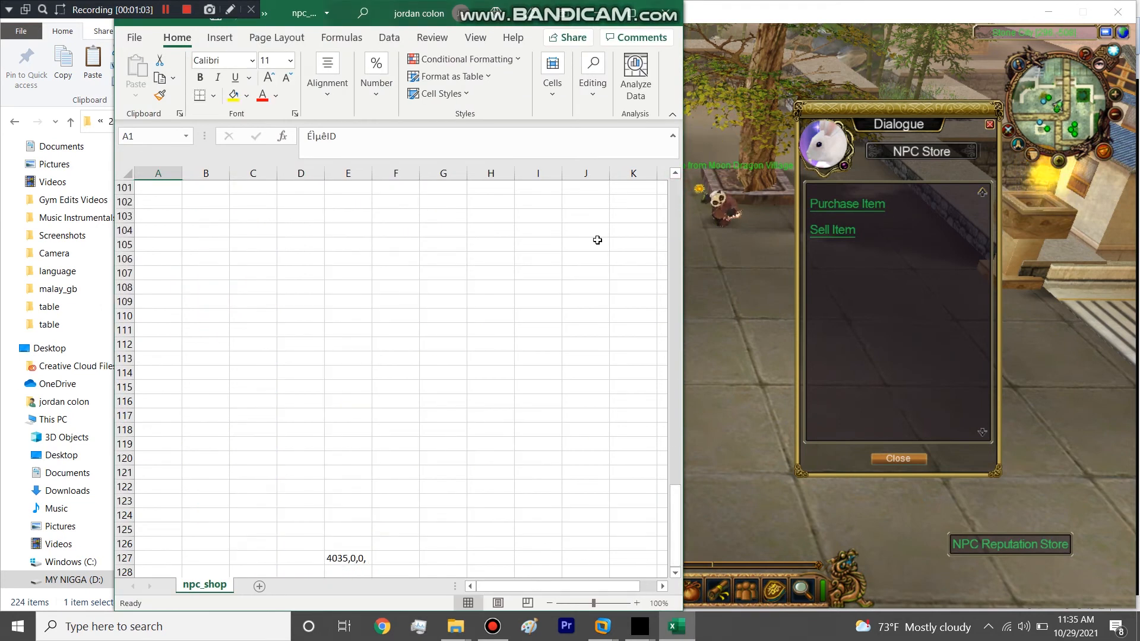
left_click(604, 23)
- Open the client's npc workbook, select the NPC Store row with ID 10000, and maximize the window
left_click(241, 171)
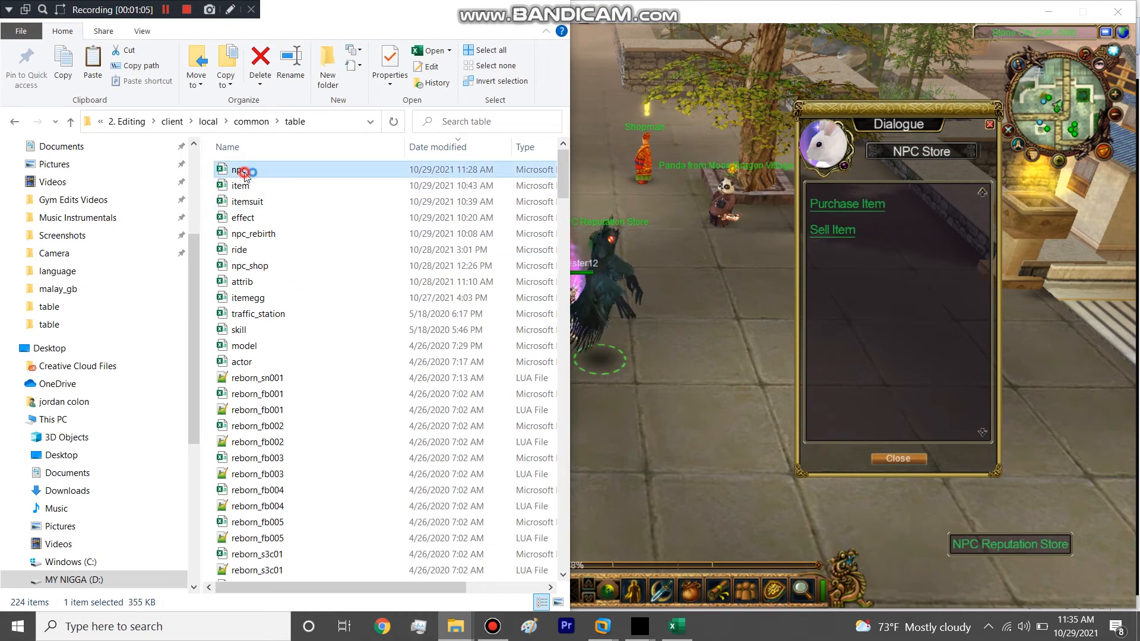
left_click(907, 313)
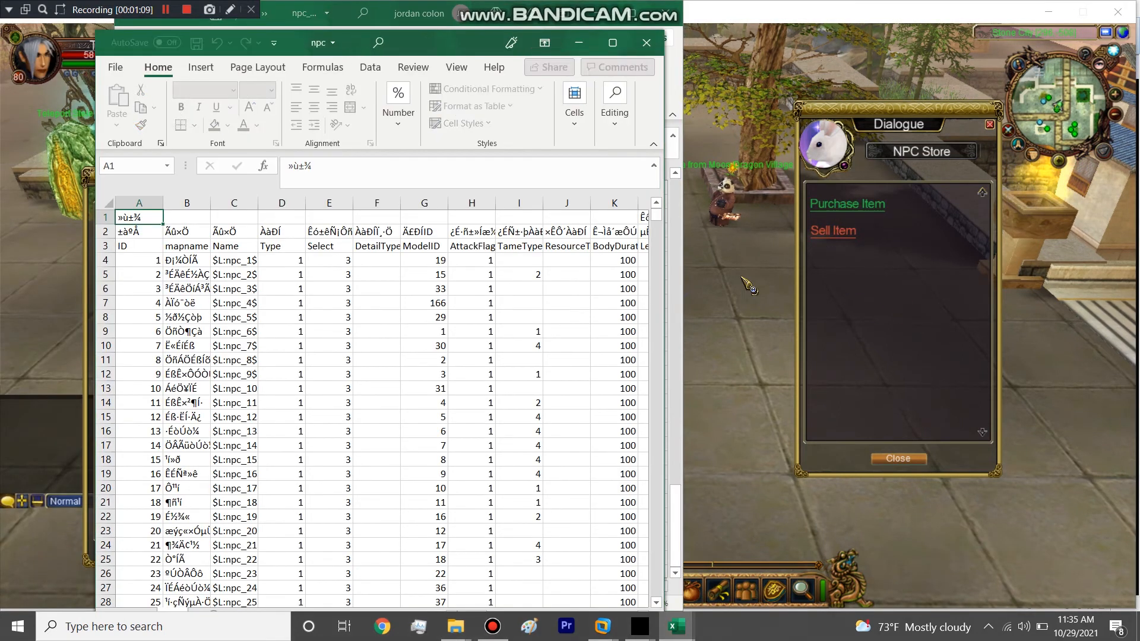
left_click_drag(657, 223, 656, 591)
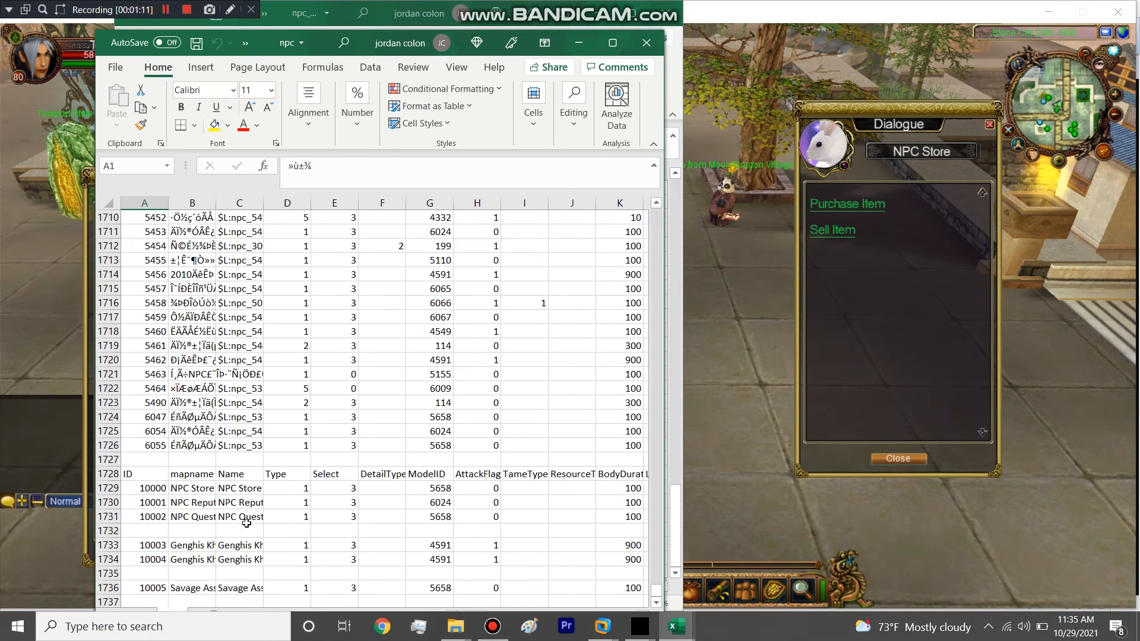
left_click(108, 488)
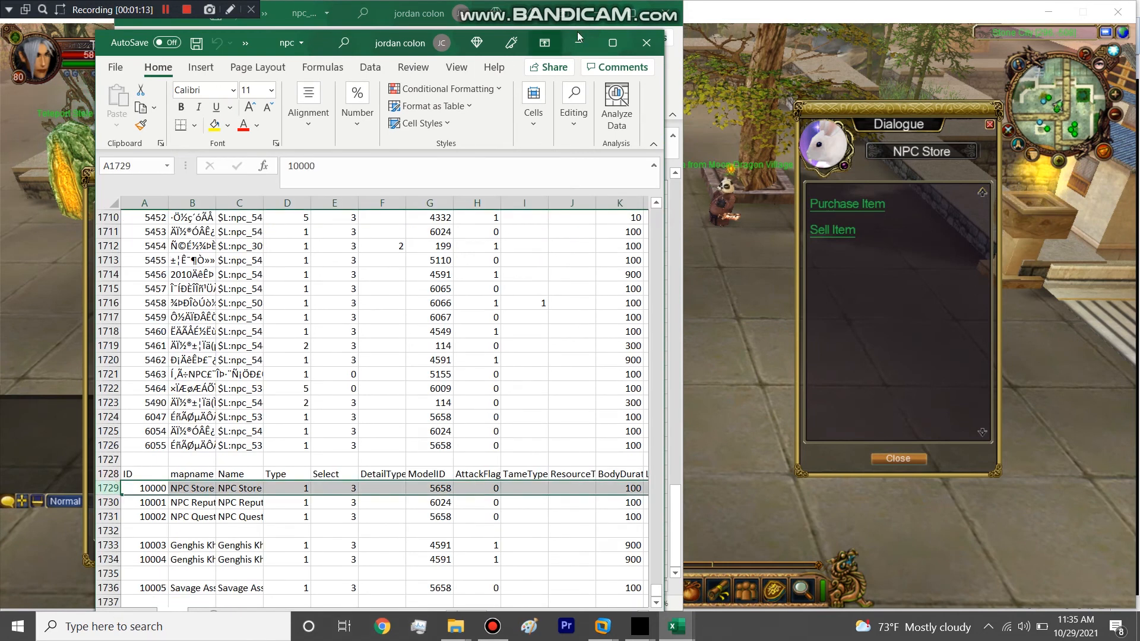
left_click(612, 43)
- Examine the talk and shop parts of the NPC Store row's Func entry, and close the npc workbook
left_click_drag(772, 587, 976, 582)
left_click(811, 458)
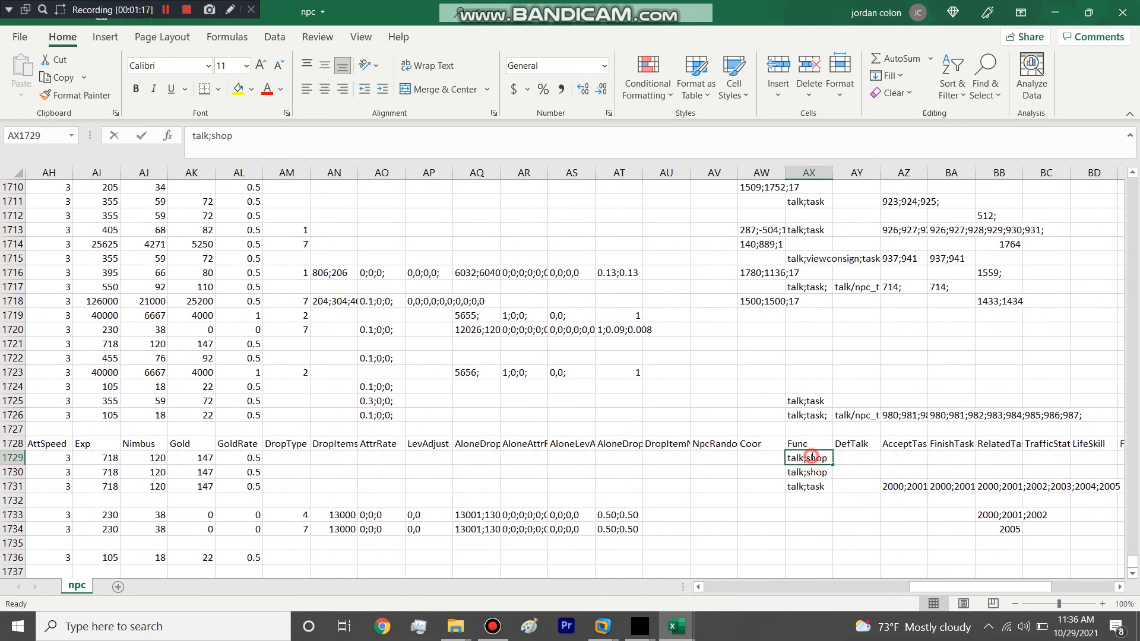
double_click(811, 457)
left_click(800, 457)
left_click(818, 458)
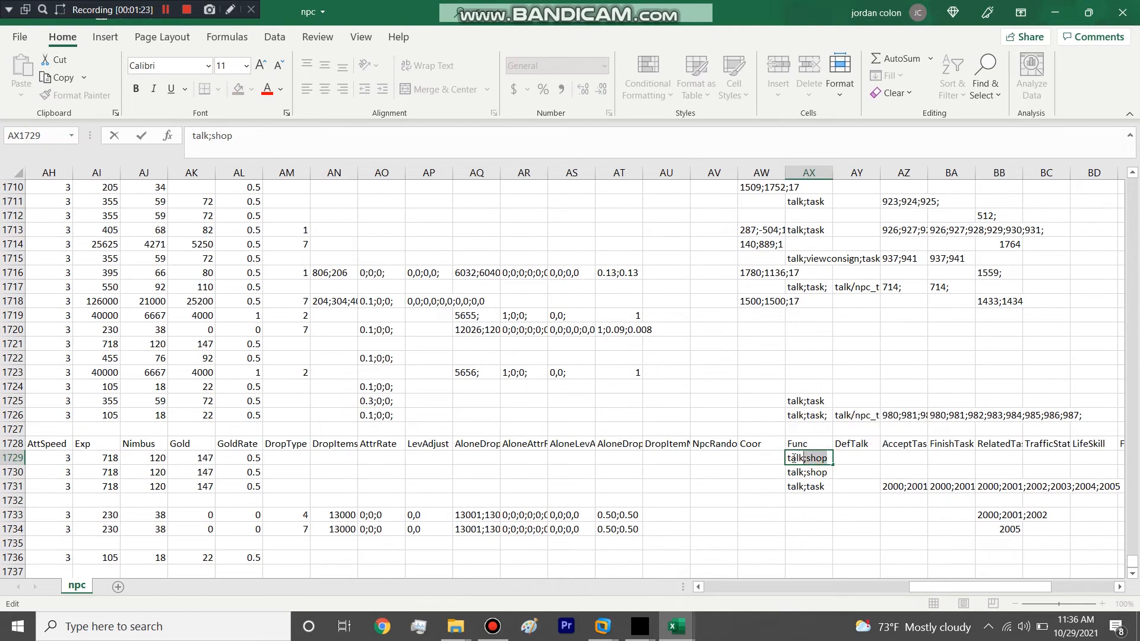
left_click_drag(771, 457, 820, 457)
left_click(1128, 6)
left_click(569, 331)
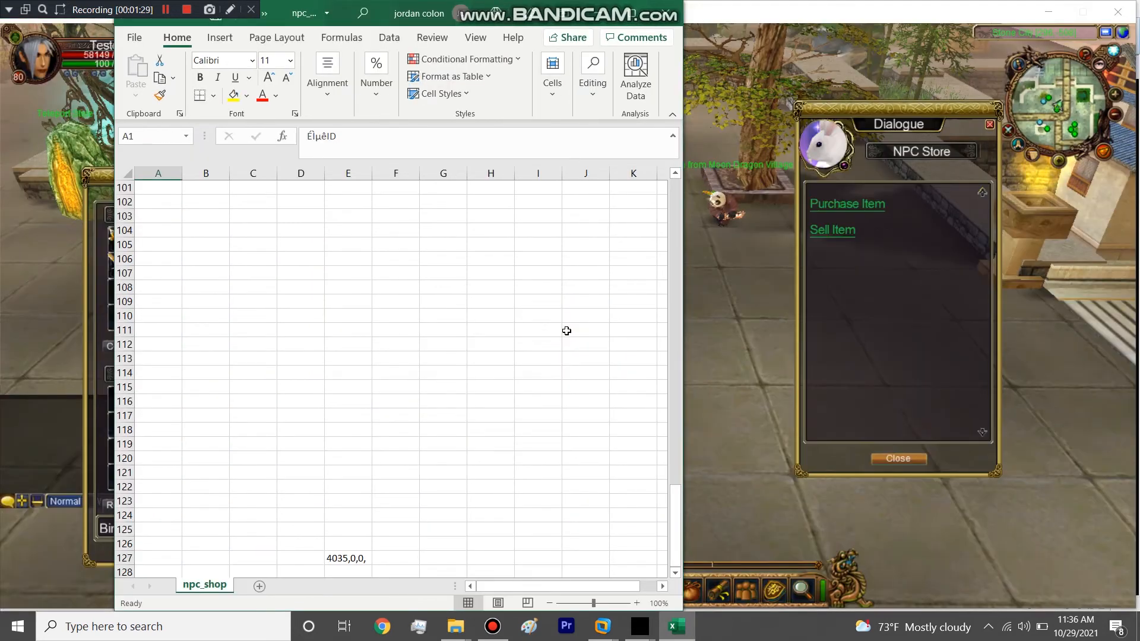
- Minimize the npc_shop workbook to view the game, bring it back, and review the last shop rows
left_click(599, 14)
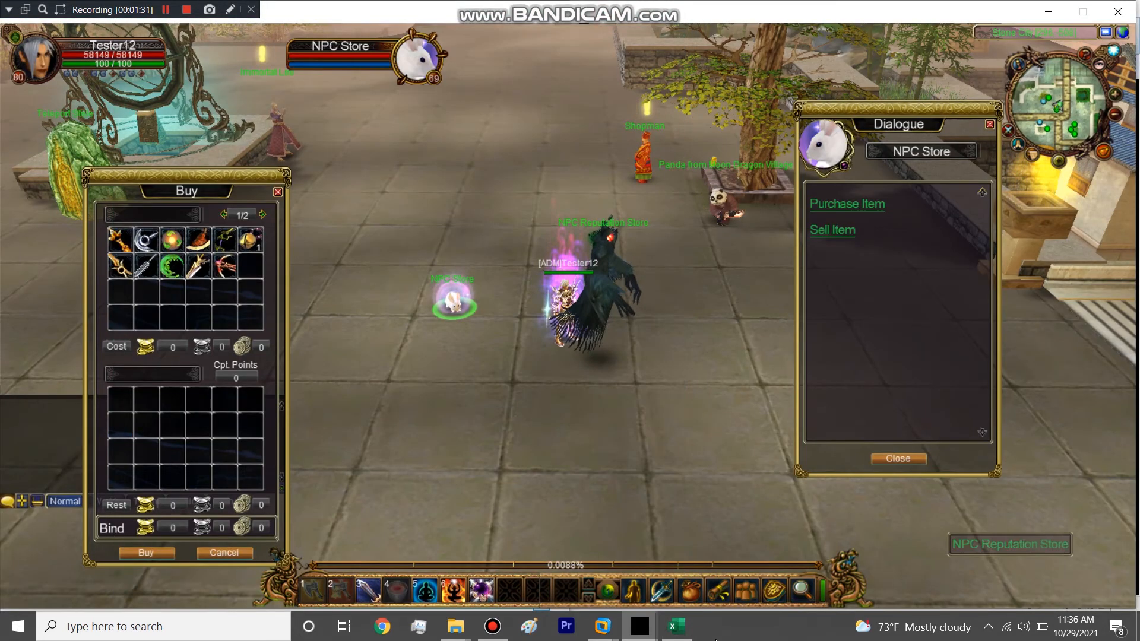
left_click(677, 626)
scroll(358, 456, "up", 10)
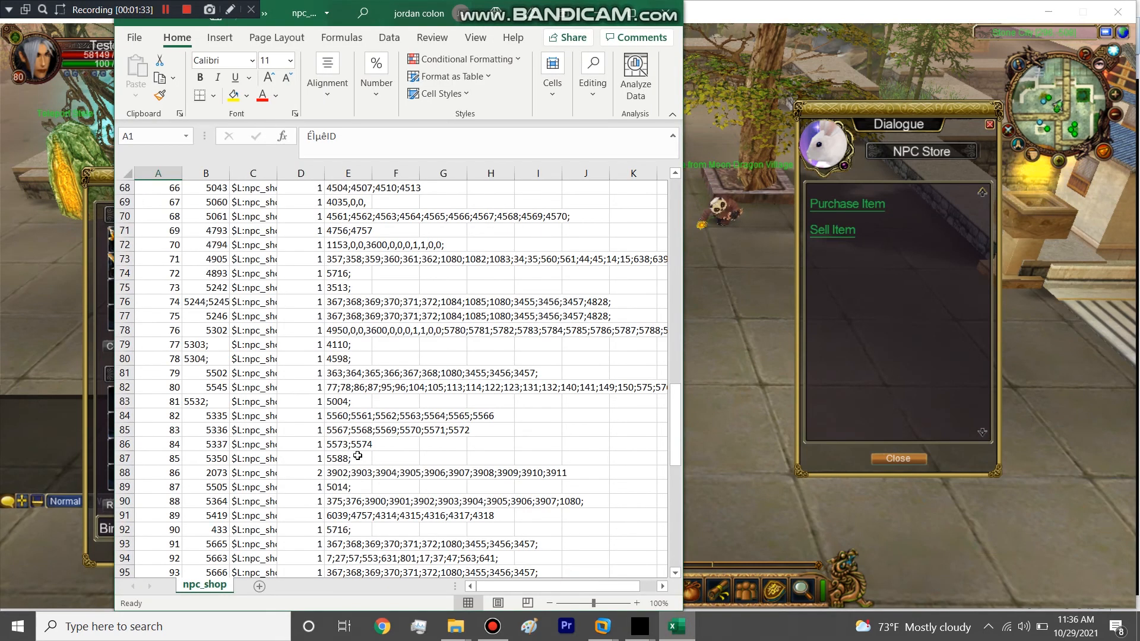
scroll(358, 456, "down", 1)
scroll(308, 381, "down", 3)
- Return to the game and choose Purchase Item in the NPC Store dialogue
left_click(889, 326)
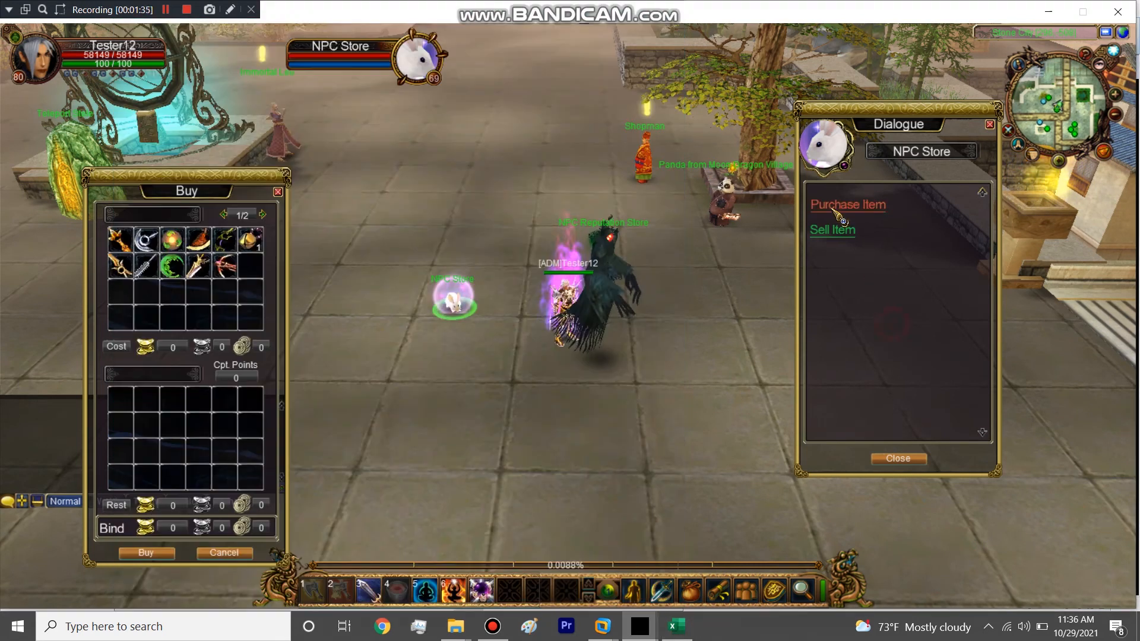
left_click(841, 205)
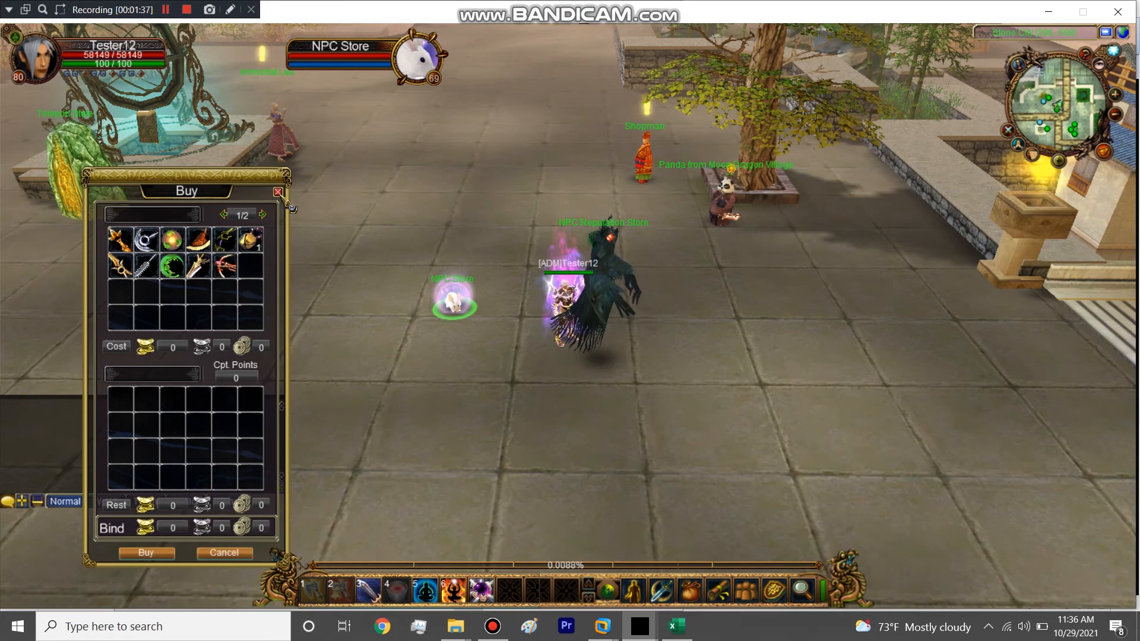
- Open the NPC Store's purchase list in the game and compare it with the item IDs in the npc_shop workbook's NPC Store row
left_click(460, 297)
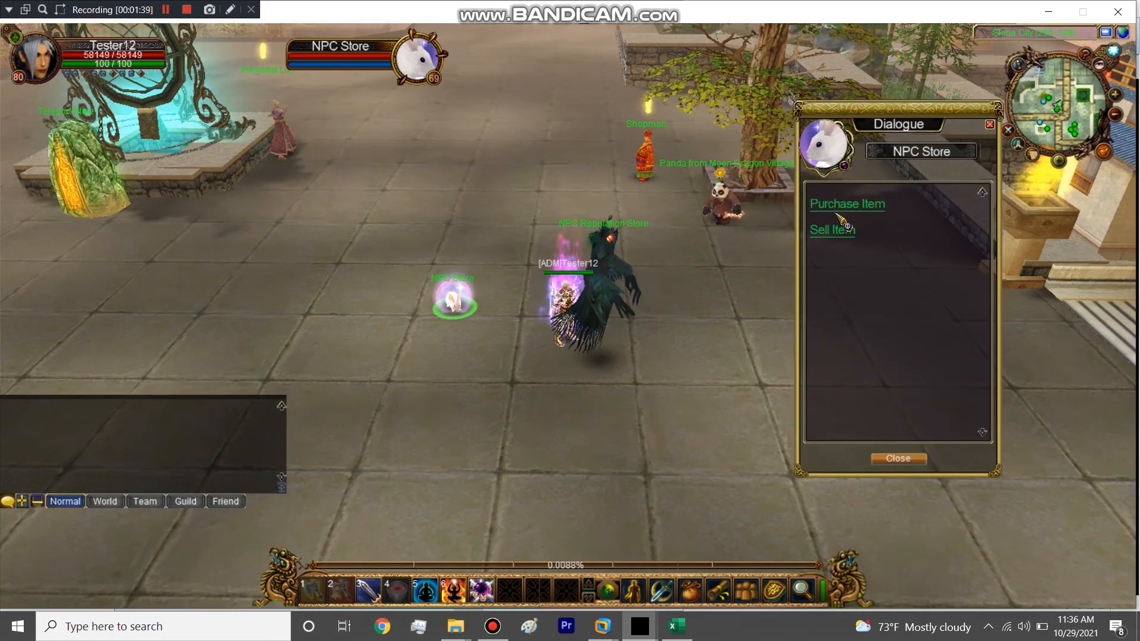
left_click(848, 206)
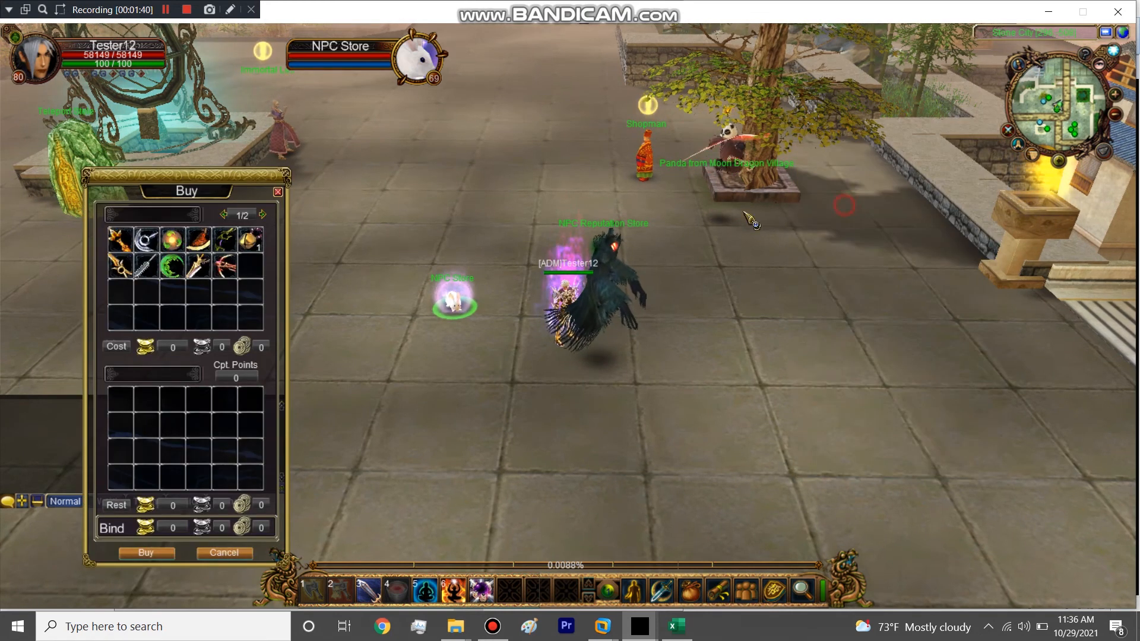
left_click(677, 627)
left_click(255, 432)
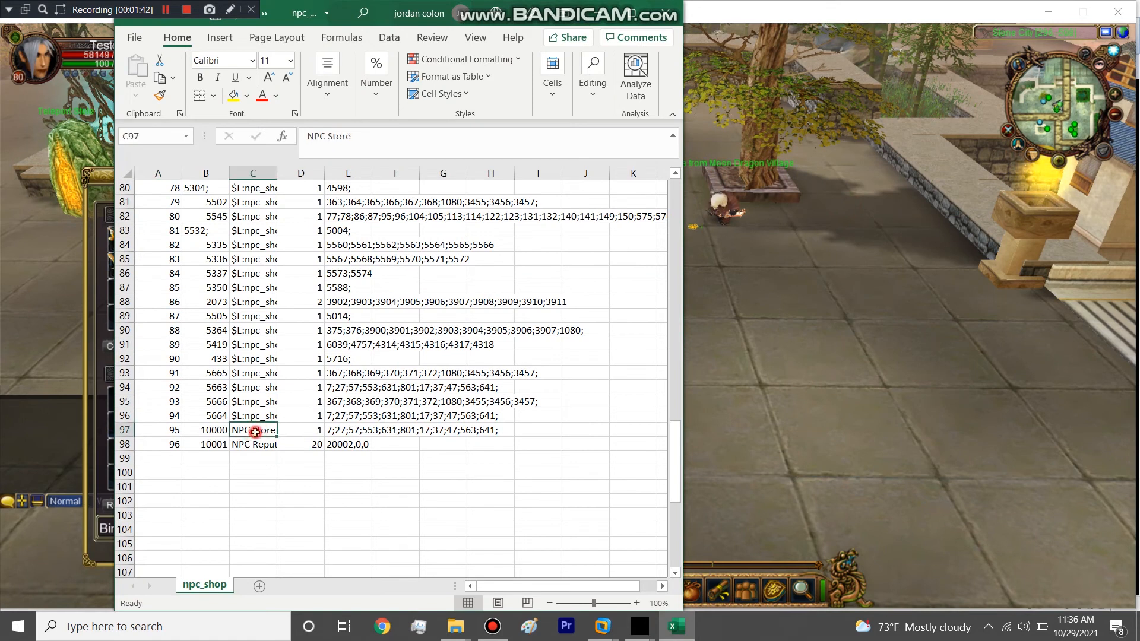
left_click(337, 429)
left_click(102, 343)
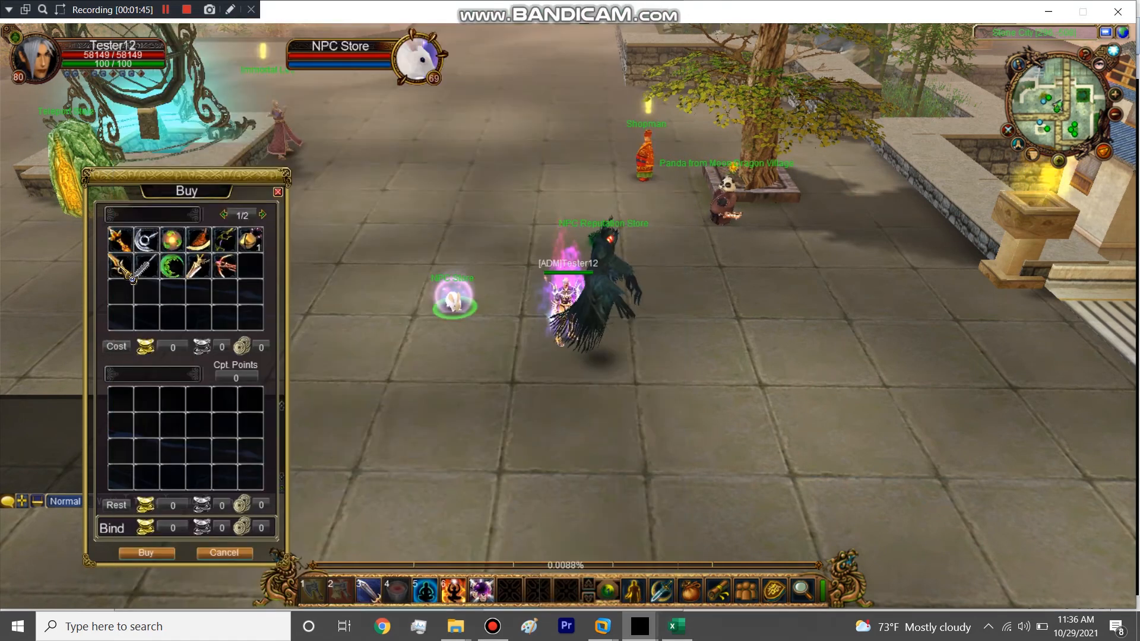
- Close the NPC Store's Buy window, view its Sell Item window, and close that too
left_click(277, 192)
left_click(459, 298)
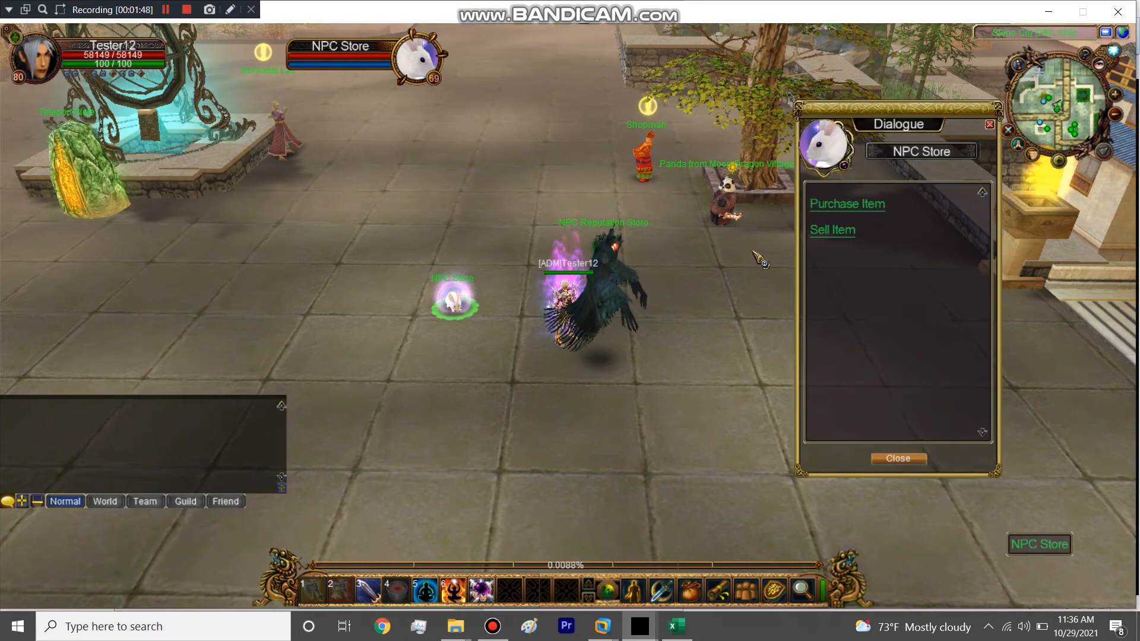
left_click(855, 233)
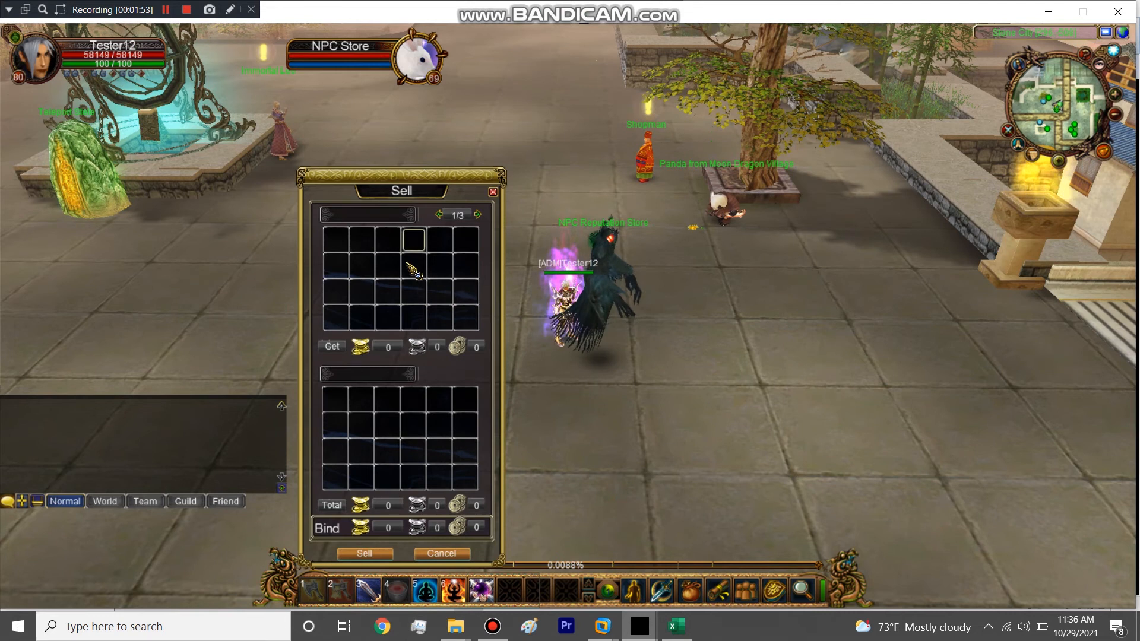
left_click(493, 192)
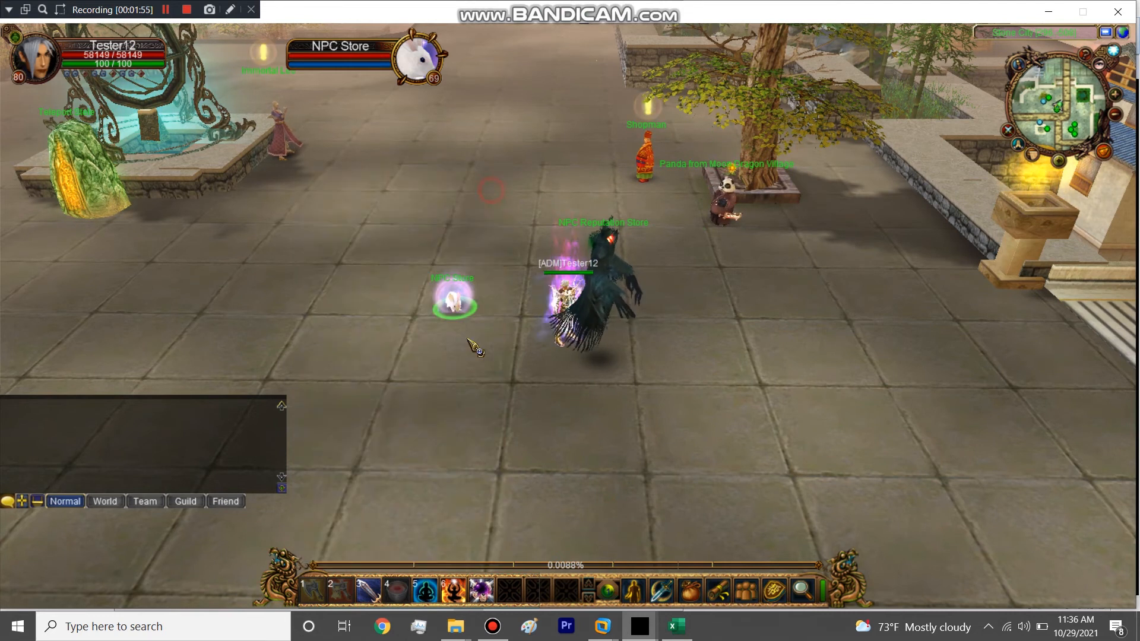
- Open the NPC Reputation Store's purchase list, move the Buy window clear of the NPCs, and inspect the first item
left_click(538, 339)
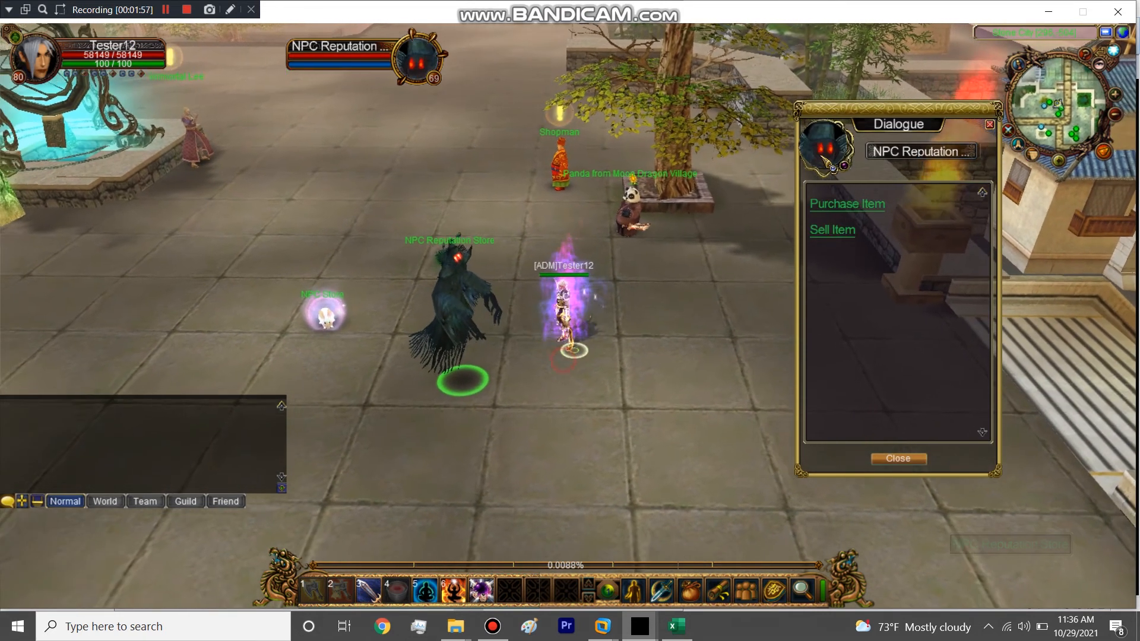
left_click(847, 204)
left_click_drag(205, 189, 755, 42)
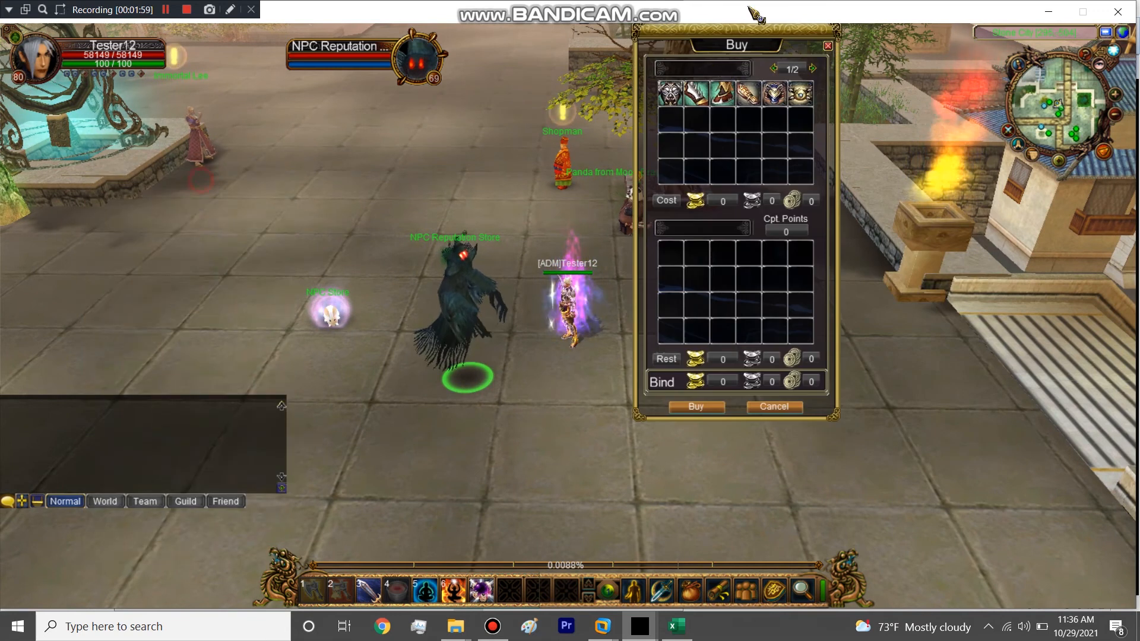
mouse_move(681, 105)
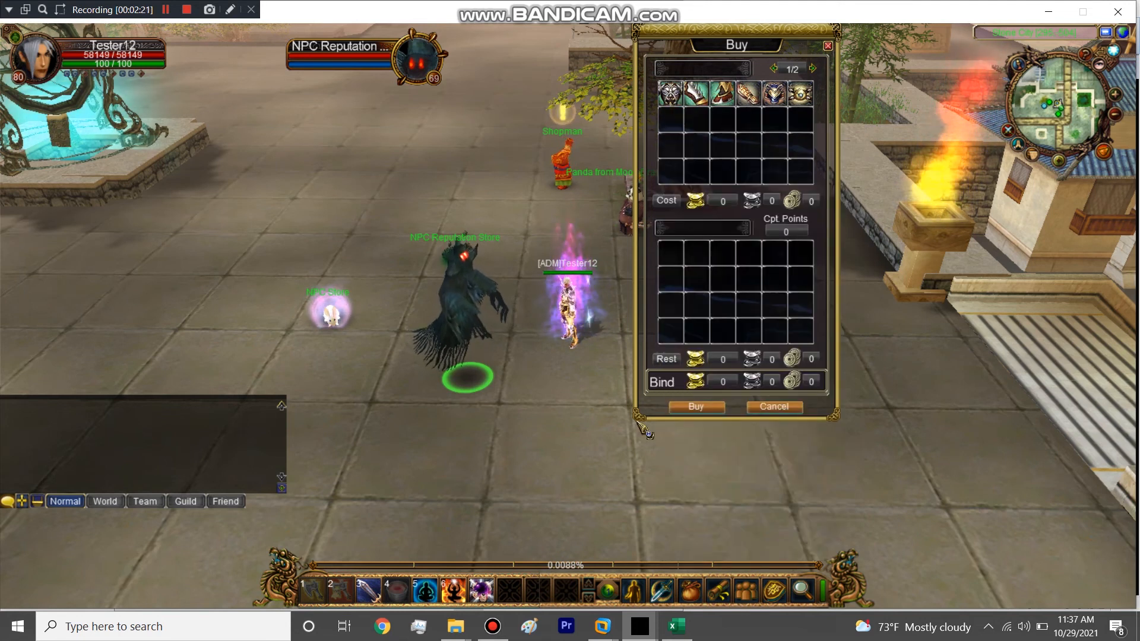
- Browse from the client's table folder to game_server > local > malay_gb in the 2. Editing folder and open the force workbook
mouse_move(455, 627)
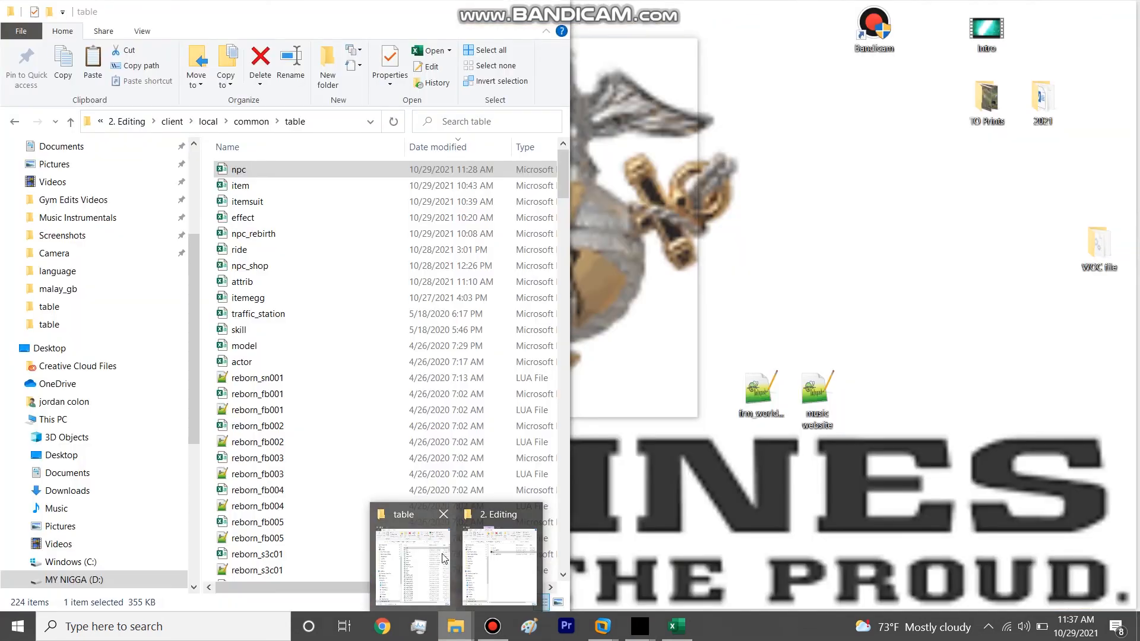
left_click(426, 559)
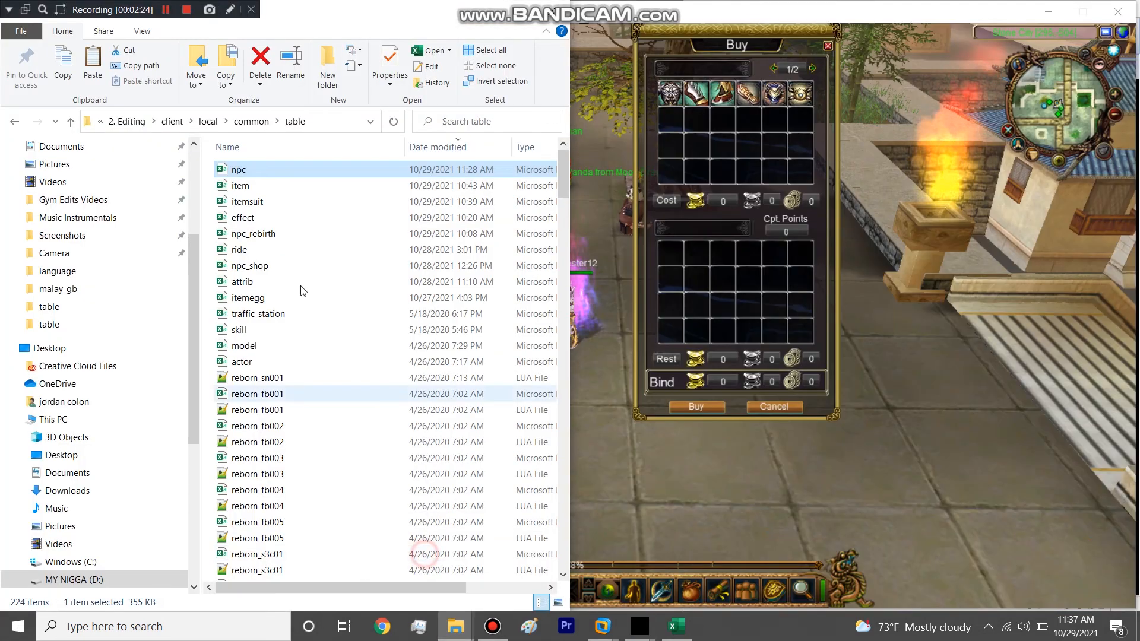
left_click(255, 122)
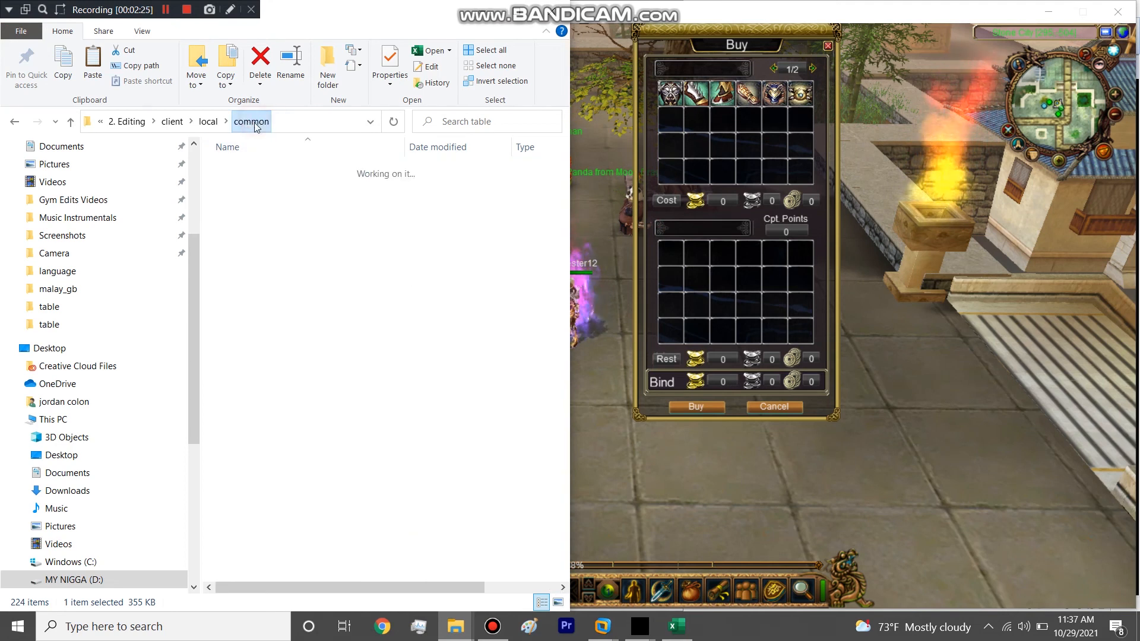
left_click(208, 122)
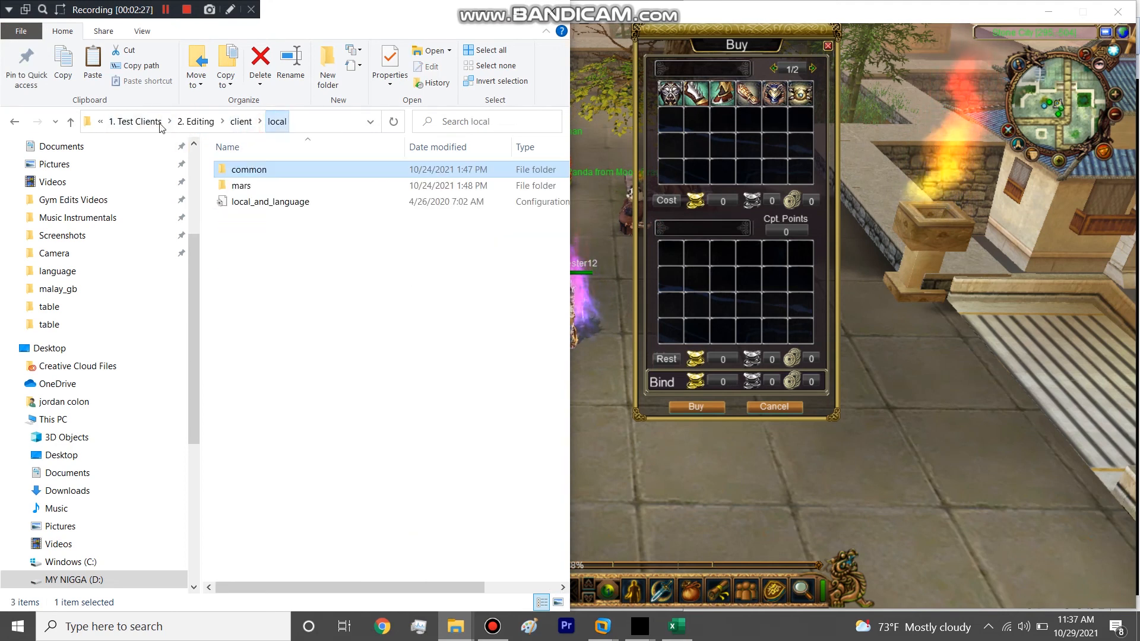
left_click(212, 121)
double_click(244, 185)
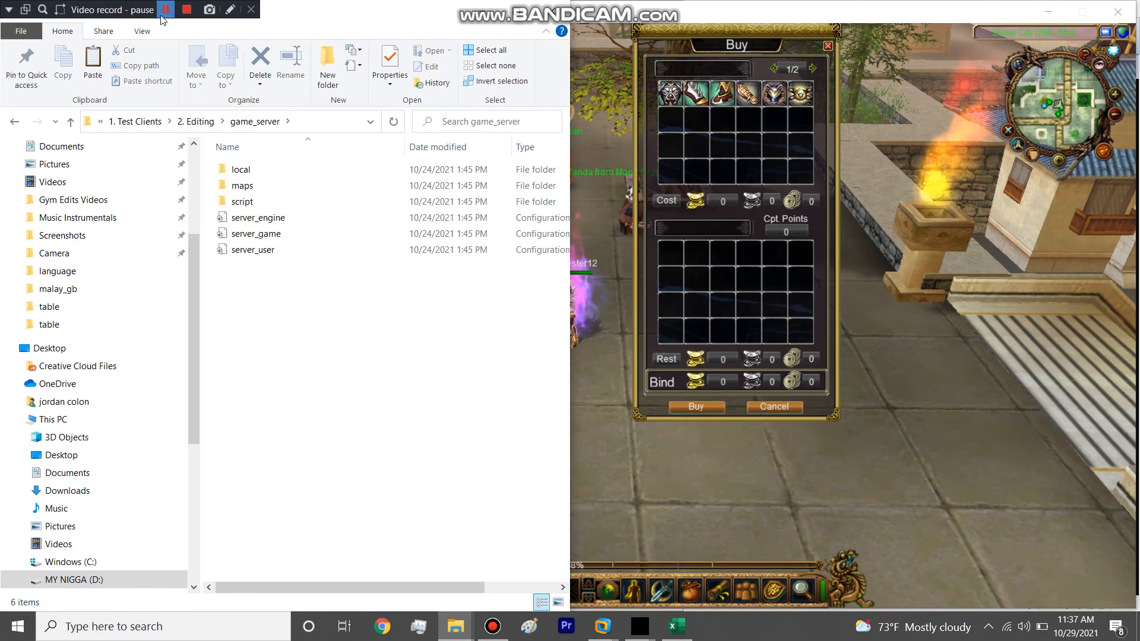
left_click(166, 10)
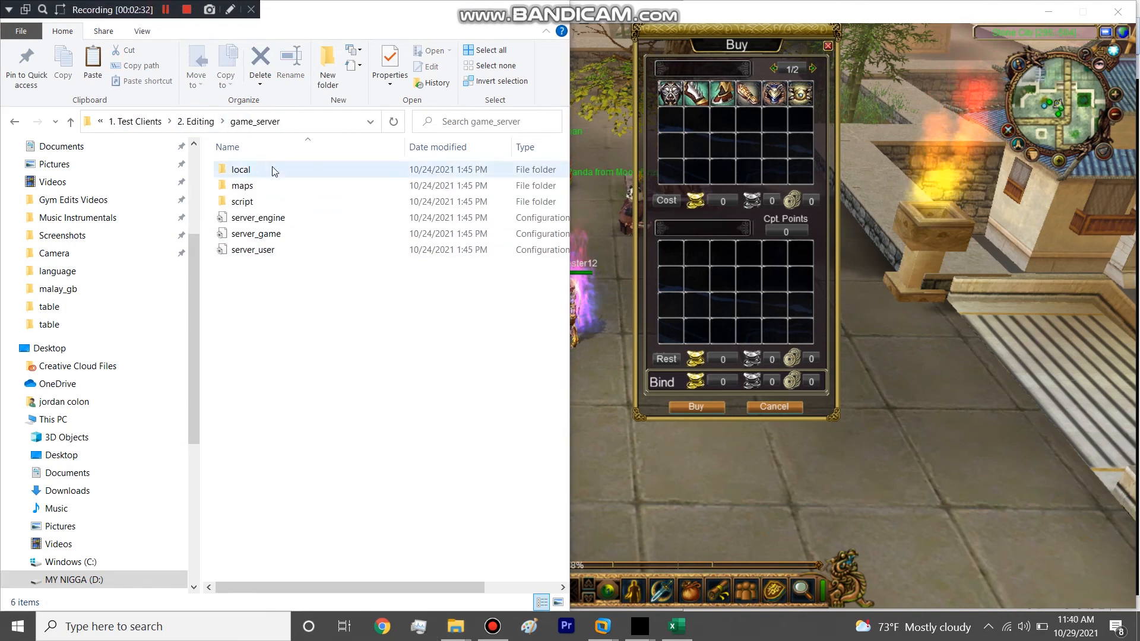
left_click(273, 170)
double_click(273, 169)
double_click(255, 186)
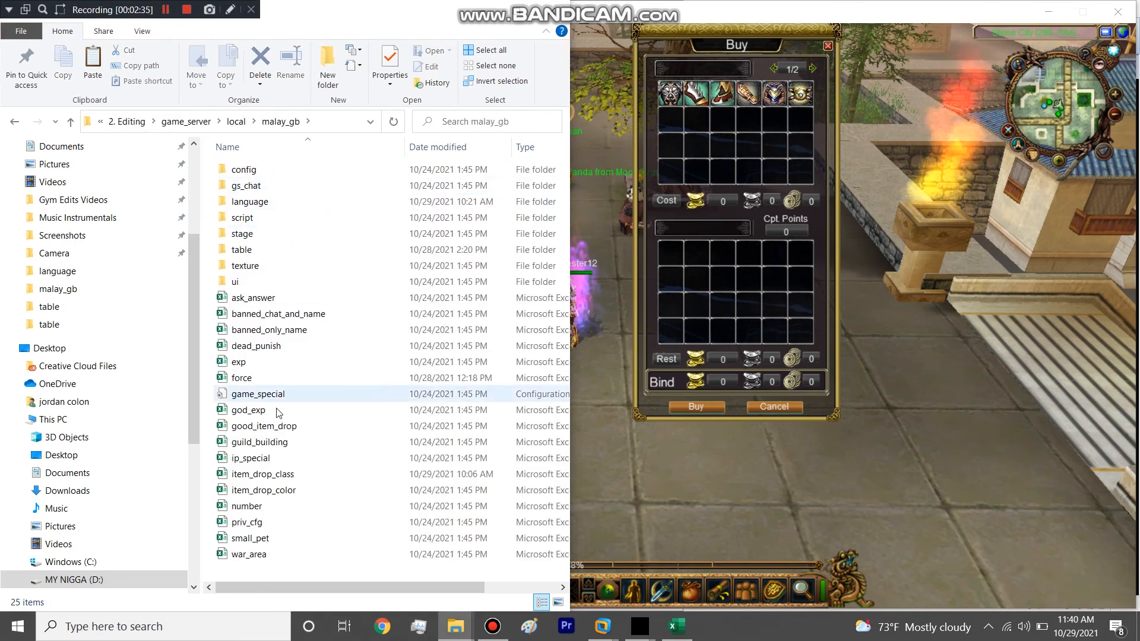
double_click(245, 379)
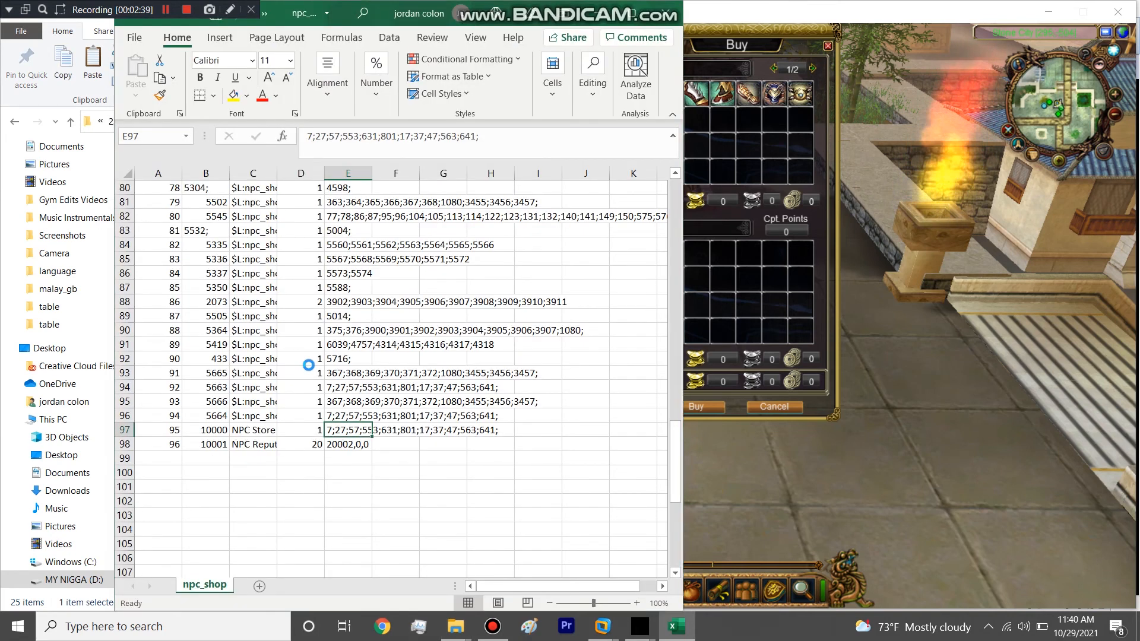
- Locate and select the Savage row with ID 200 at the end of the force workbook
scroll(308, 365, "down", 16)
scroll(262, 357, "up", 4)
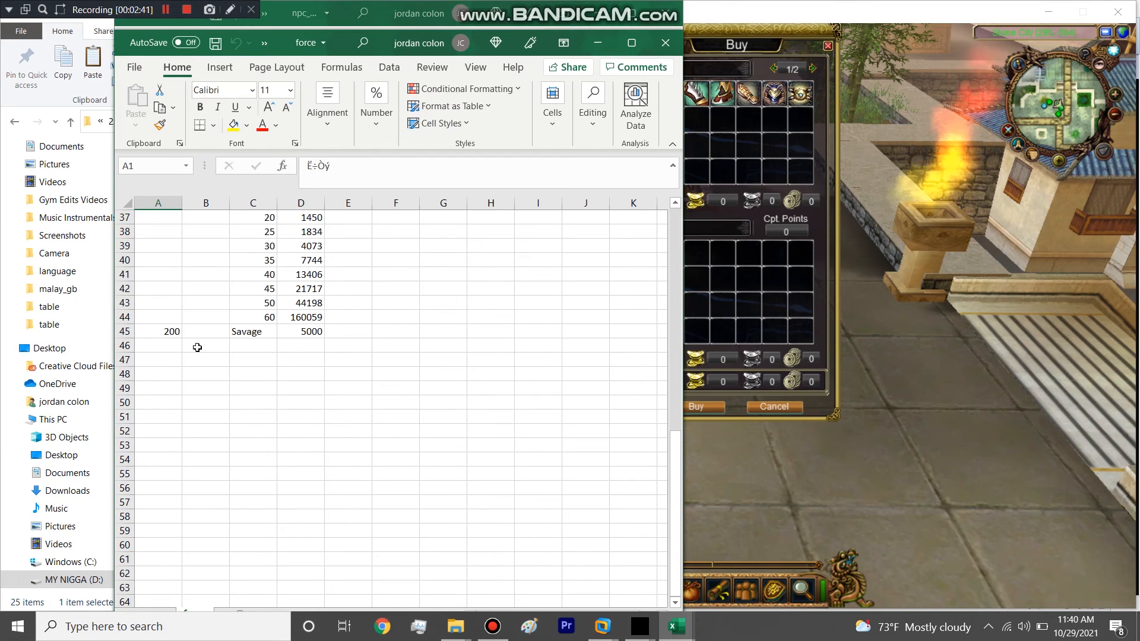
left_click(126, 331)
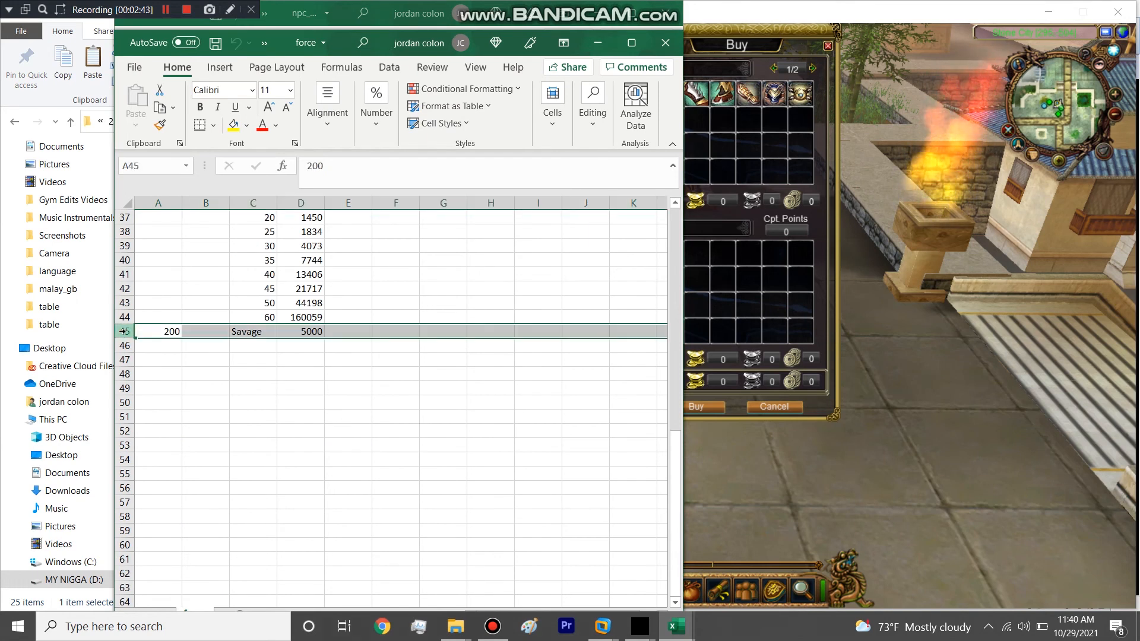
- Return to the game and send the chat command -addcredit 200 10
left_click(766, 329)
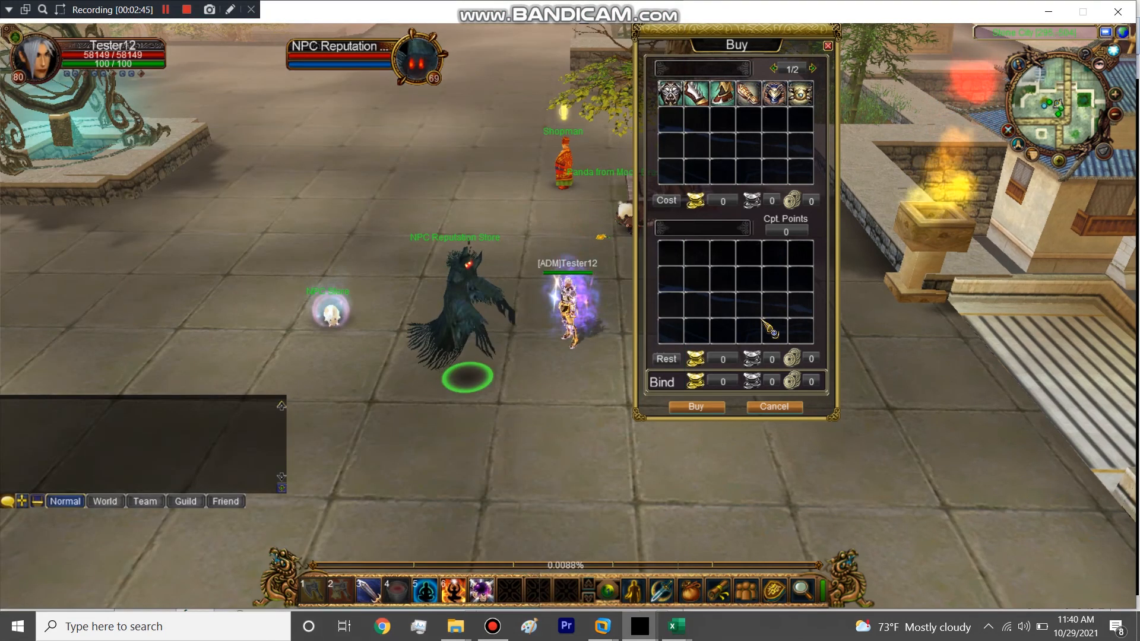
key("Return")
type("-add")
type("e")
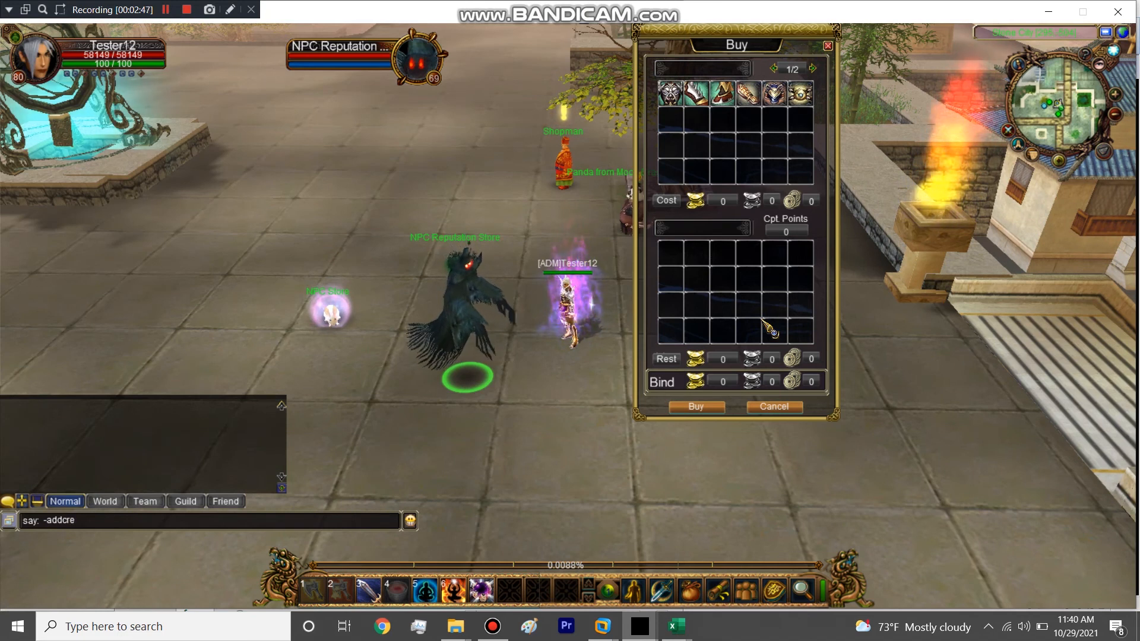
type("redit 2")
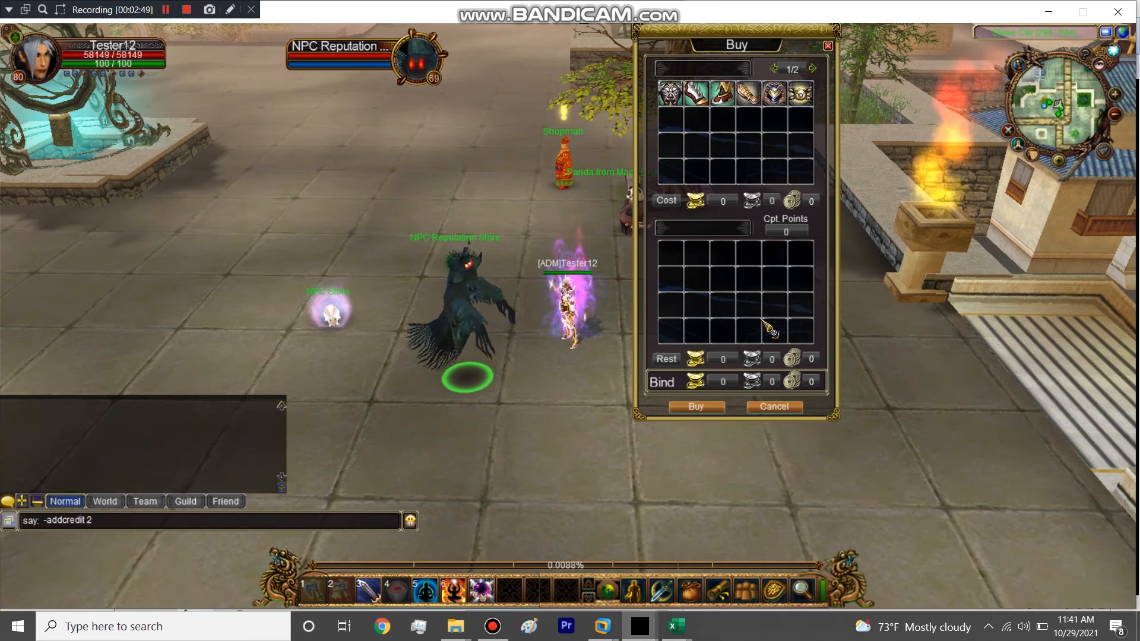
type("00 10")
key("Return")
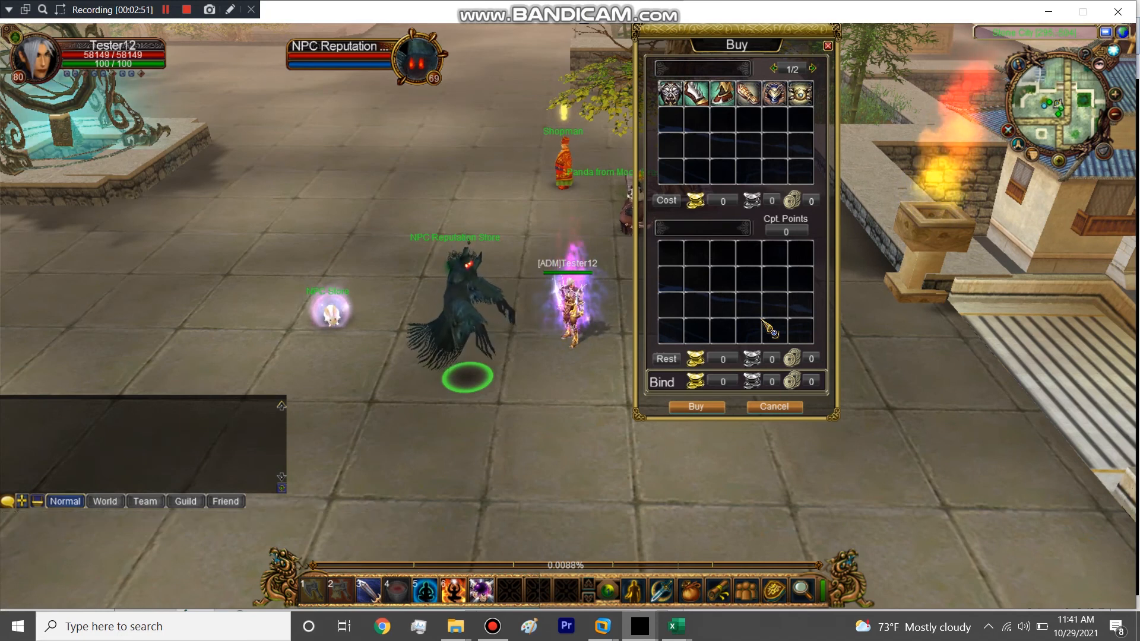
- Open and close the character window, and move the Buy window slightly lower
key("c")
left_click(365, 170)
key("c")
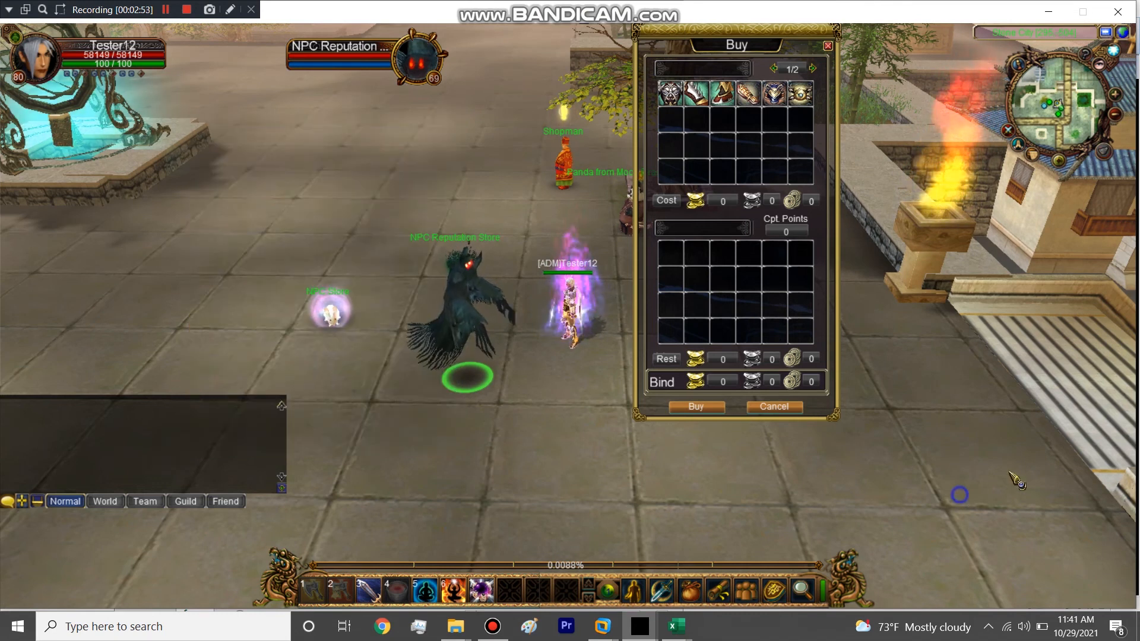
left_click_drag(690, 43, 736, 113)
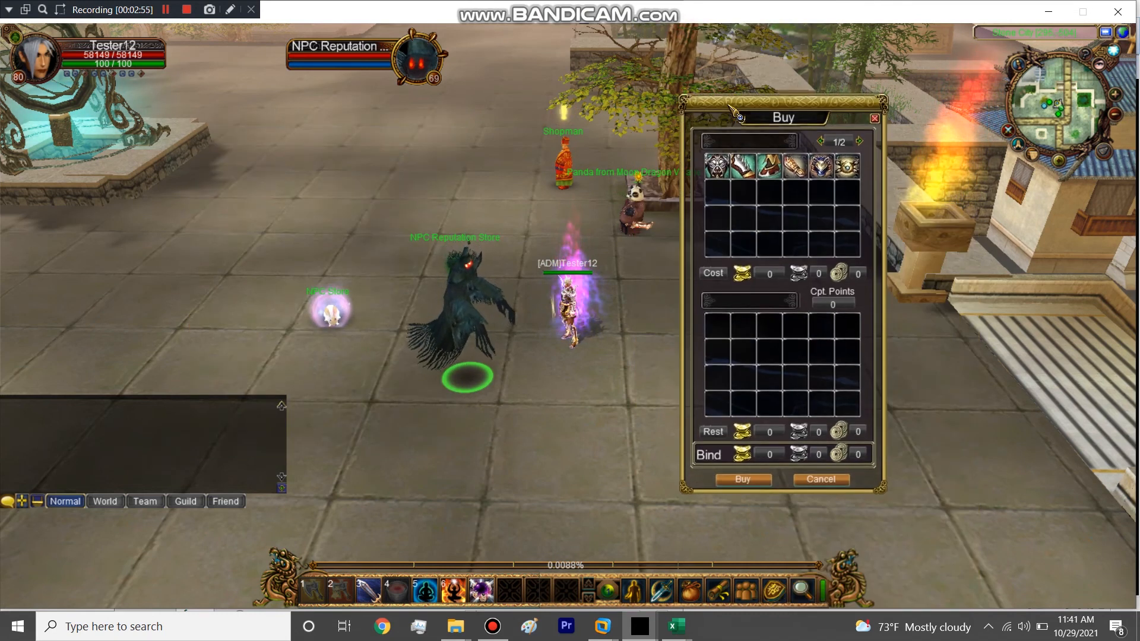
- Recall and resend the -addcredit 200 10 command in the game chat
key("Return")
key("Up")
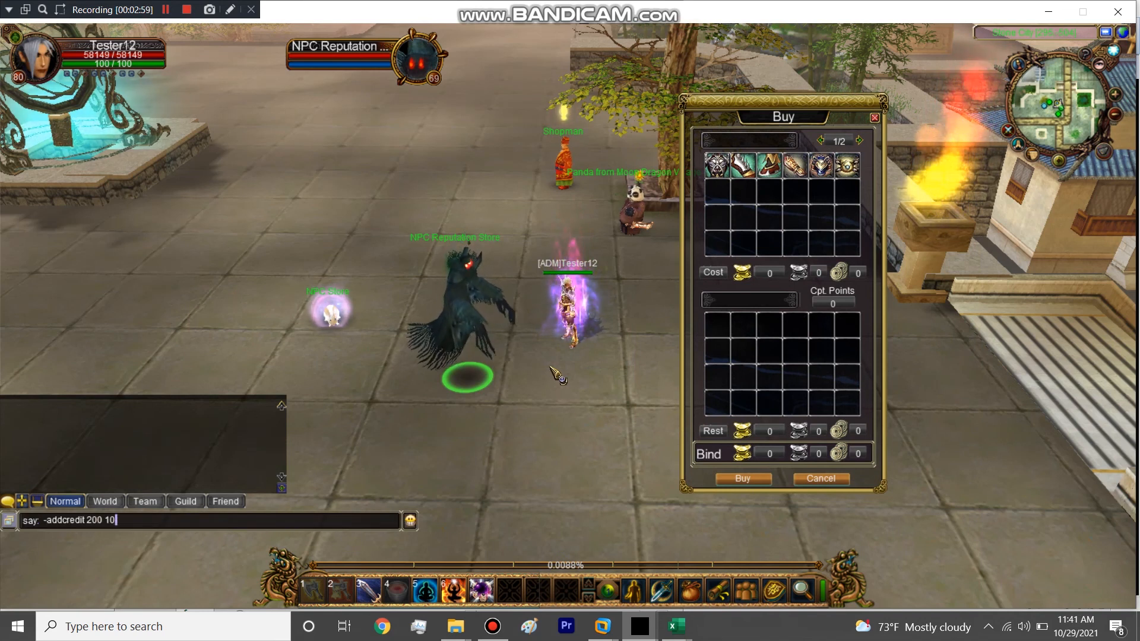
key("Return")
key("Return")
key("Up")
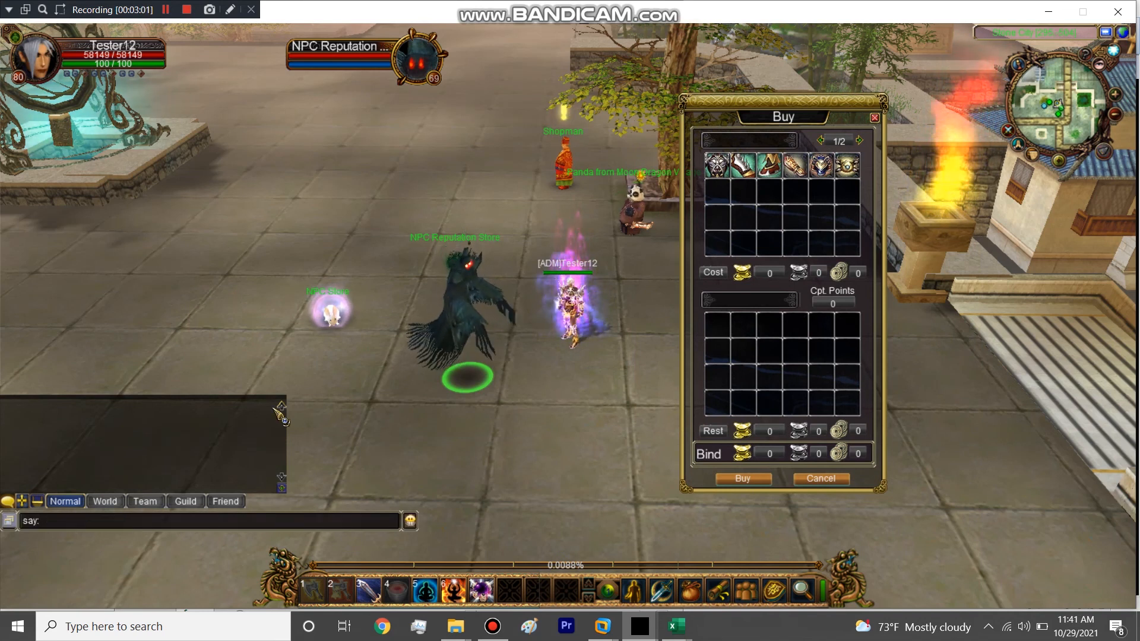
- Switch back to the force workbook, maximize it, and review the ID, name and credit columns of its rows
key("alt+Tab")
left_click(359, 394)
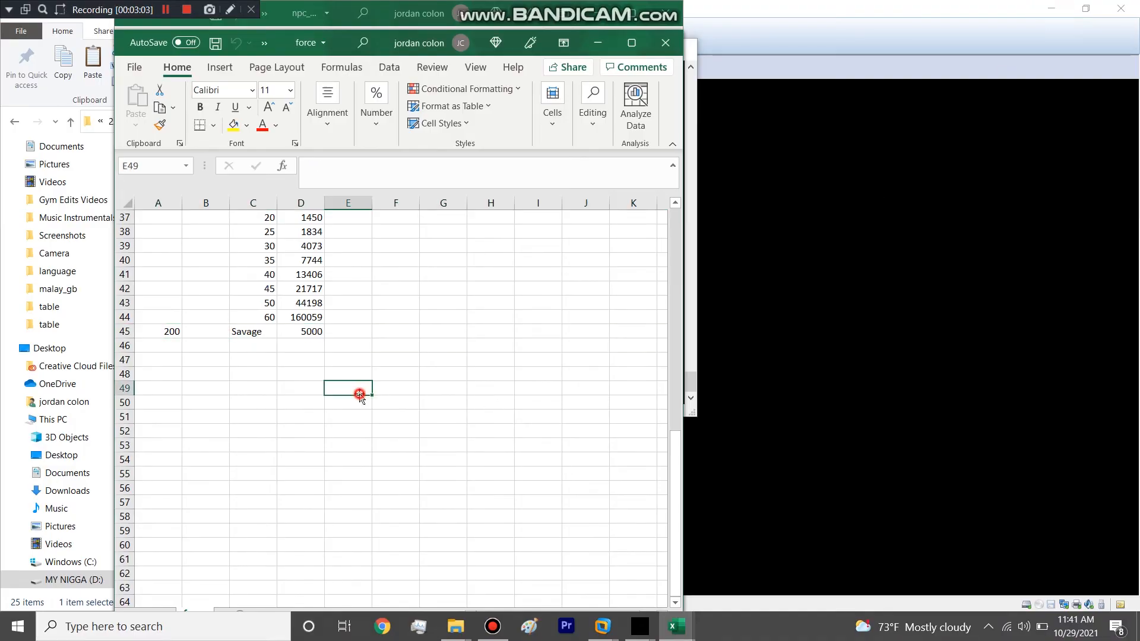
left_click(632, 43)
scroll(340, 399, "up", 6)
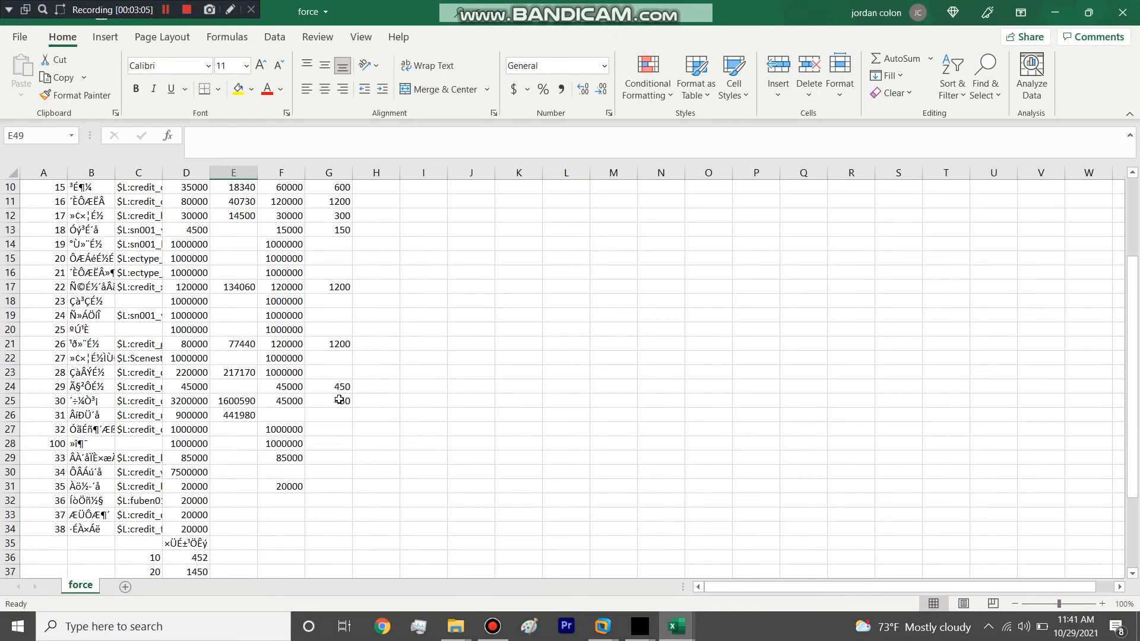
scroll(339, 399, "down", 1)
scroll(339, 399, "up", 7)
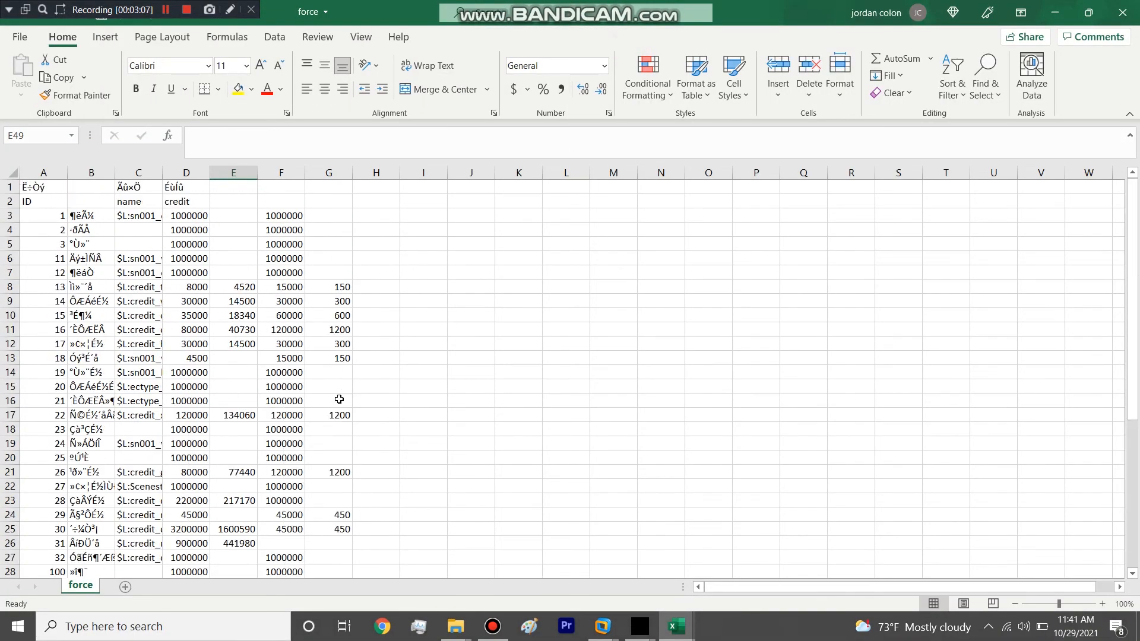
scroll(339, 399, "down", 8)
scroll(340, 399, "up", 8)
- Tile the force workbook beside the file explorer and browse from 7. Talisman Of Noxus Client and GS to game_server\game_server\local\malay_gb
left_click_drag(360, 13, 1139, 60)
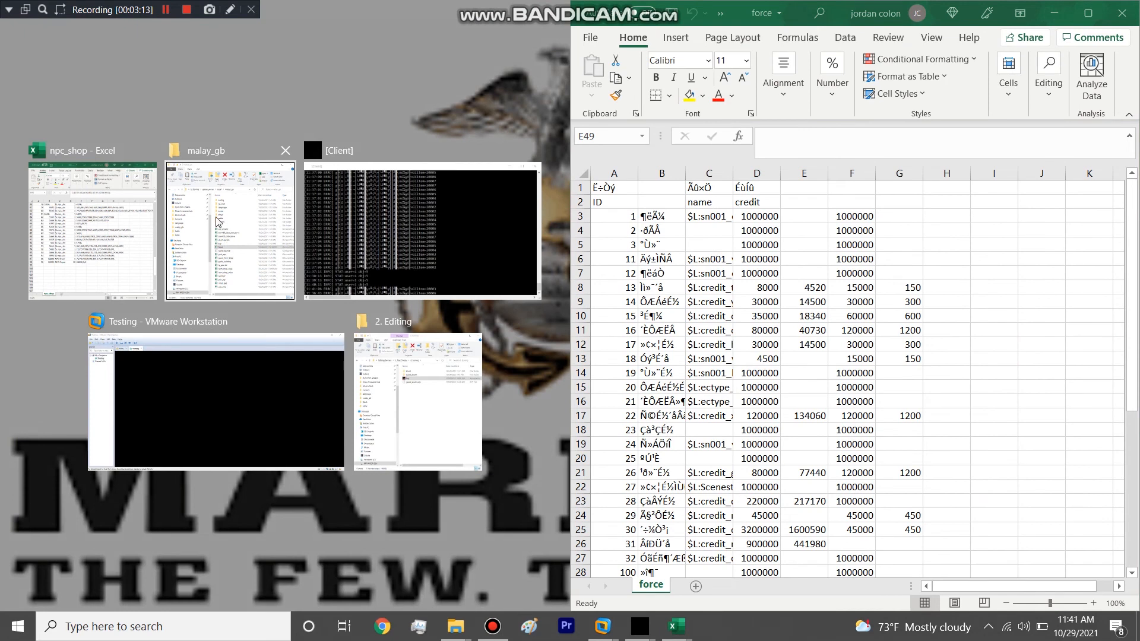
left_click(209, 219)
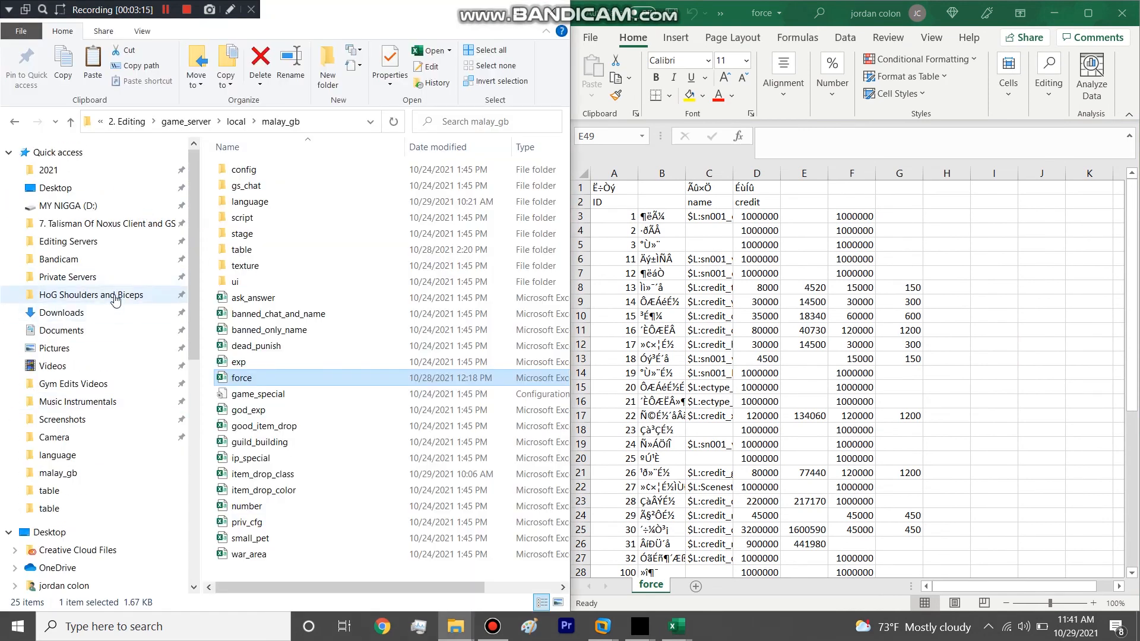
left_click(108, 229)
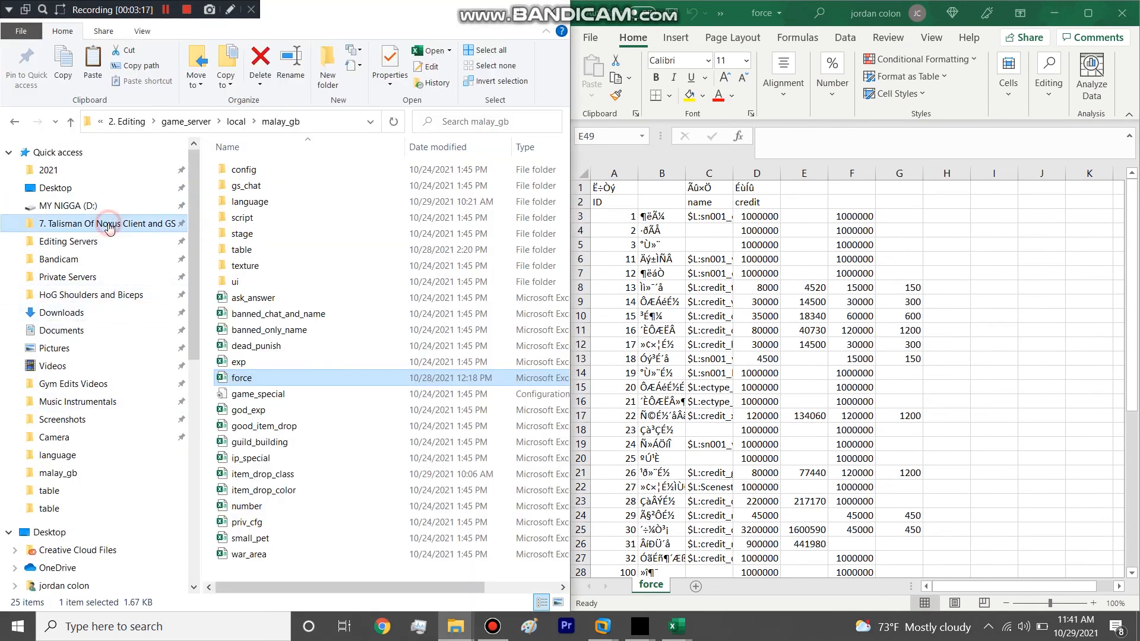
double_click(282, 172)
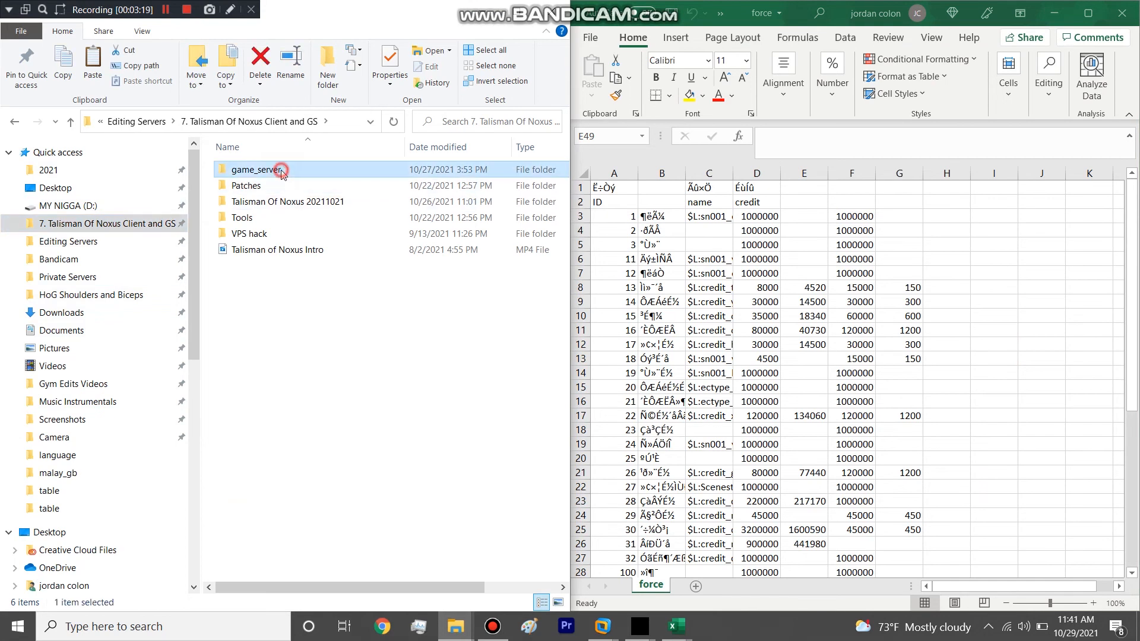
double_click(282, 172)
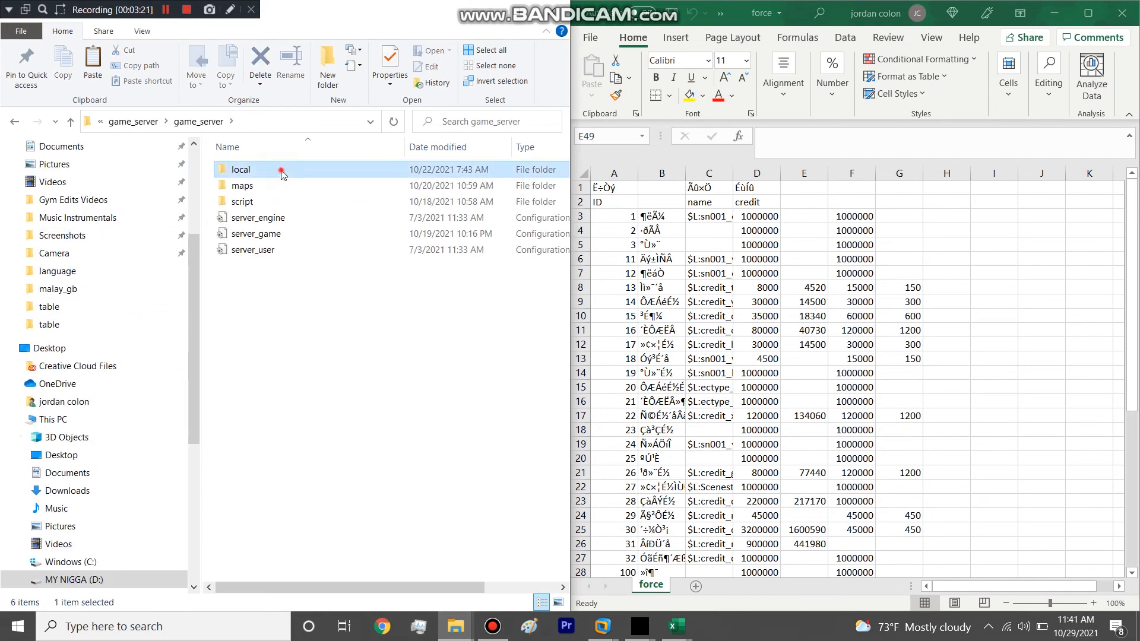
double_click(282, 172)
double_click(258, 187)
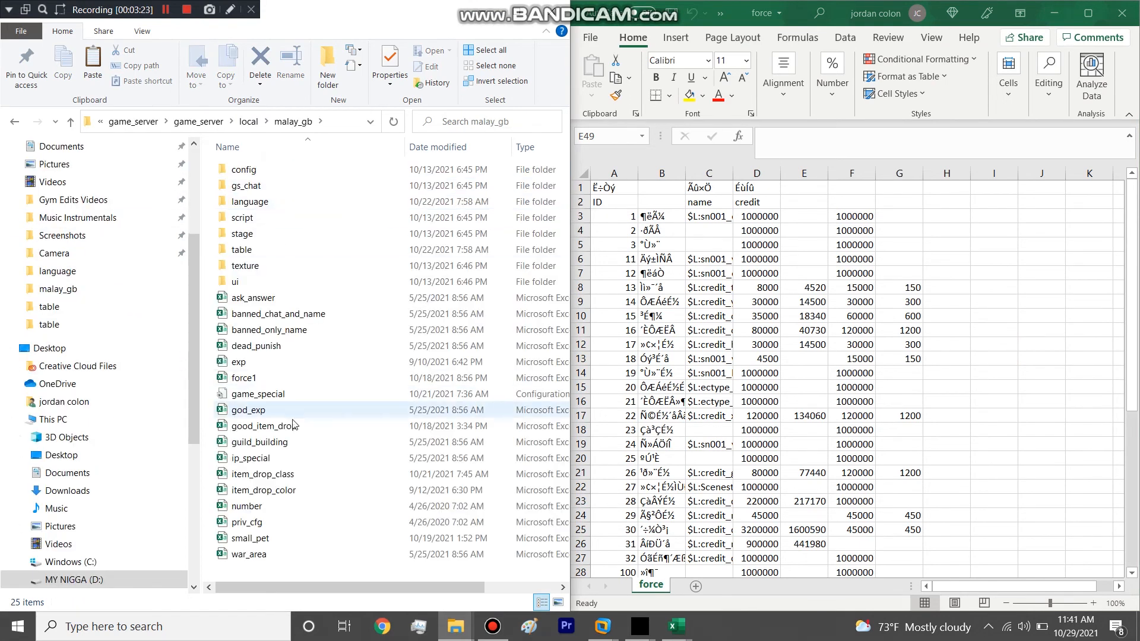
- Open the force1 file side by side with the force workbook and bring the last filled rows of both into view
left_click(239, 380)
left_click(1067, 392)
scroll(1067, 392, "down", 8)
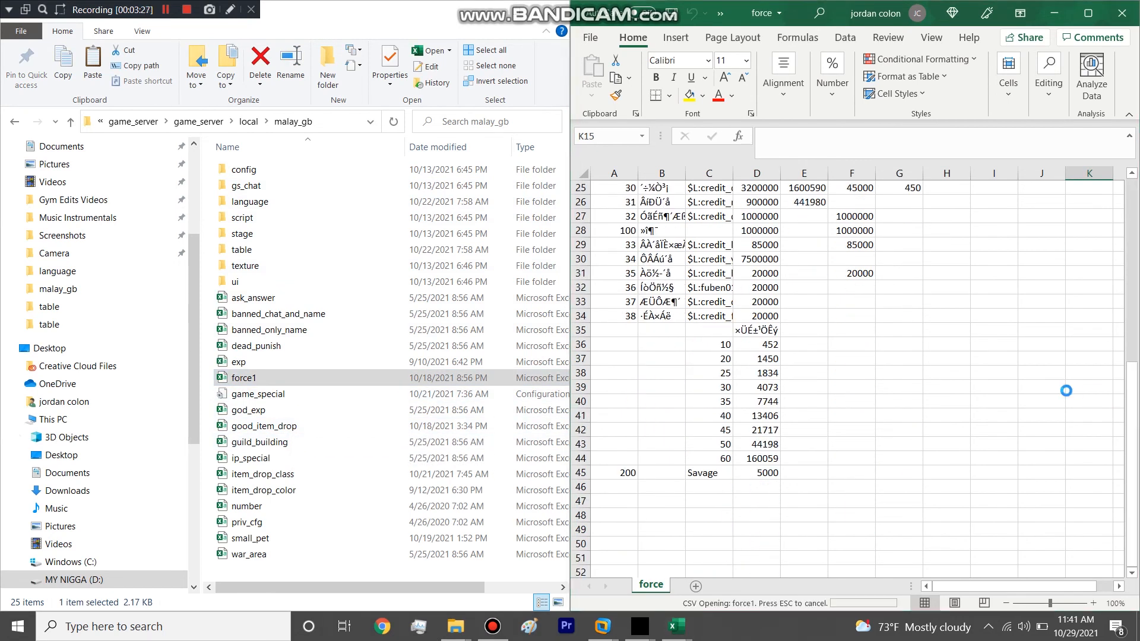
left_click_drag(396, 41, 3, 206)
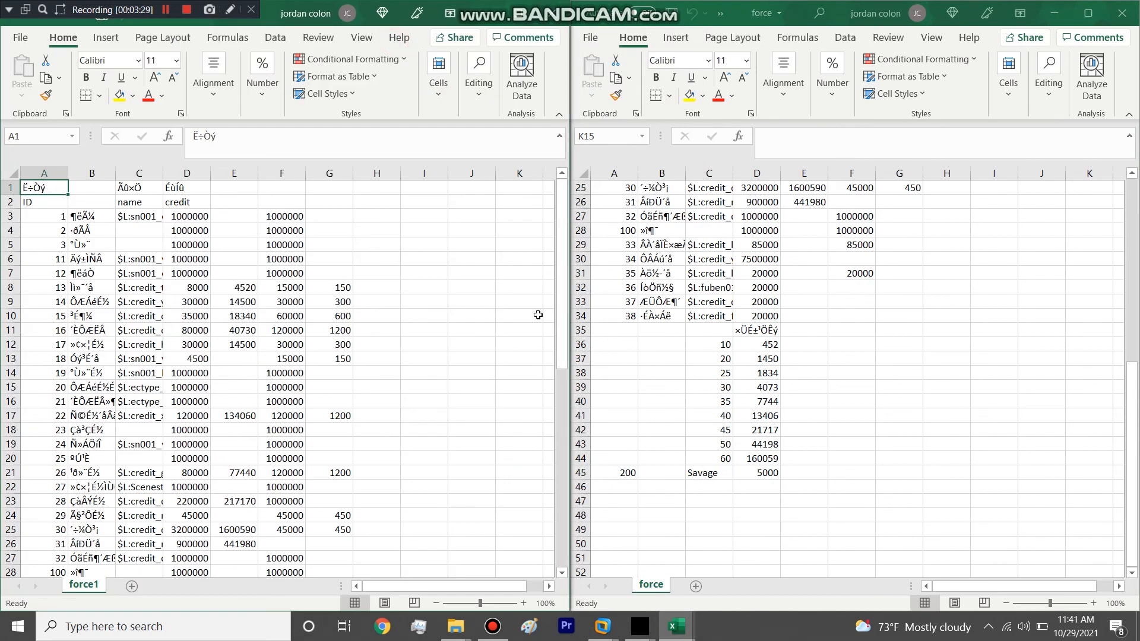
left_click_drag(563, 270, 549, 523)
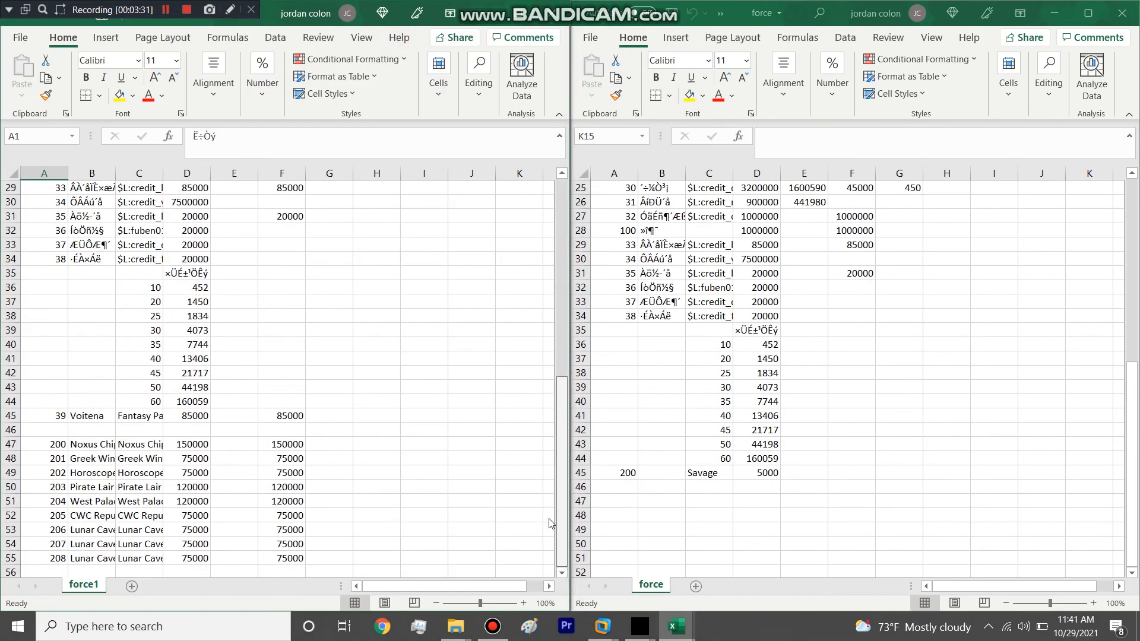
- Compare the reputation rows at the end of force1 with the Savage row in force, examining the values in column F
left_click(742, 473)
left_click(219, 487)
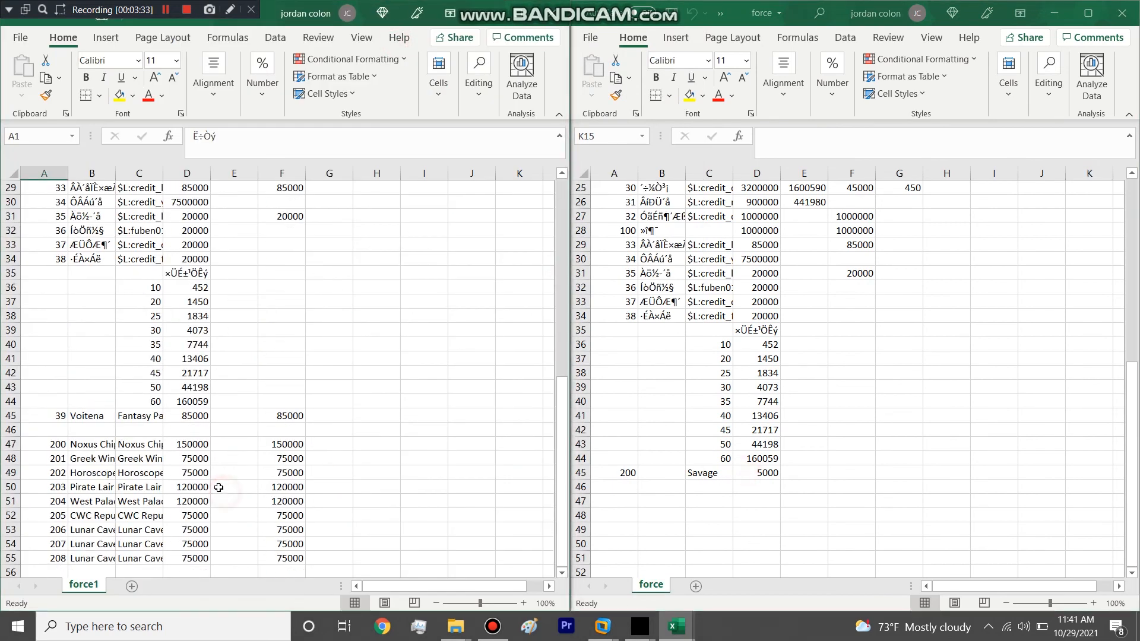
left_click(13, 558)
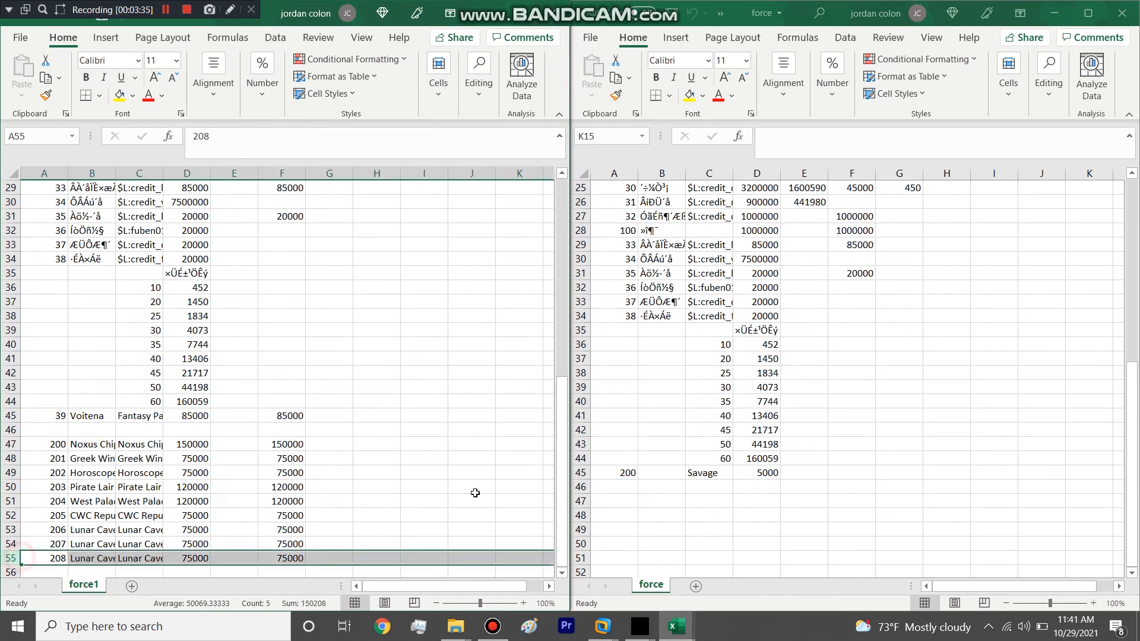
left_click(289, 559)
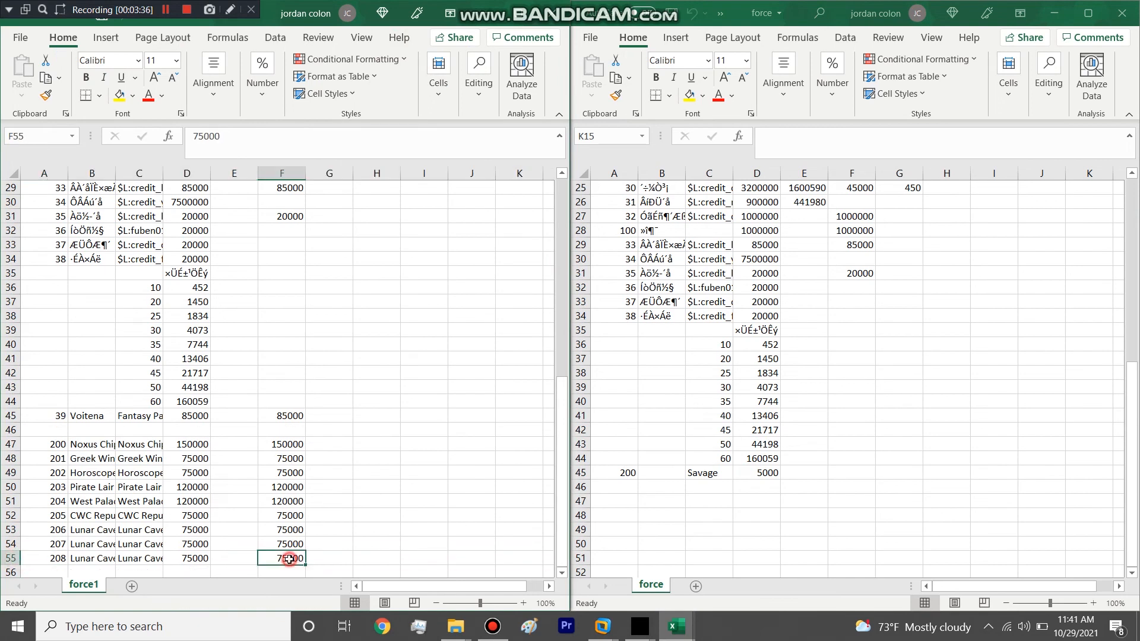
left_click(867, 165)
left_click(864, 172)
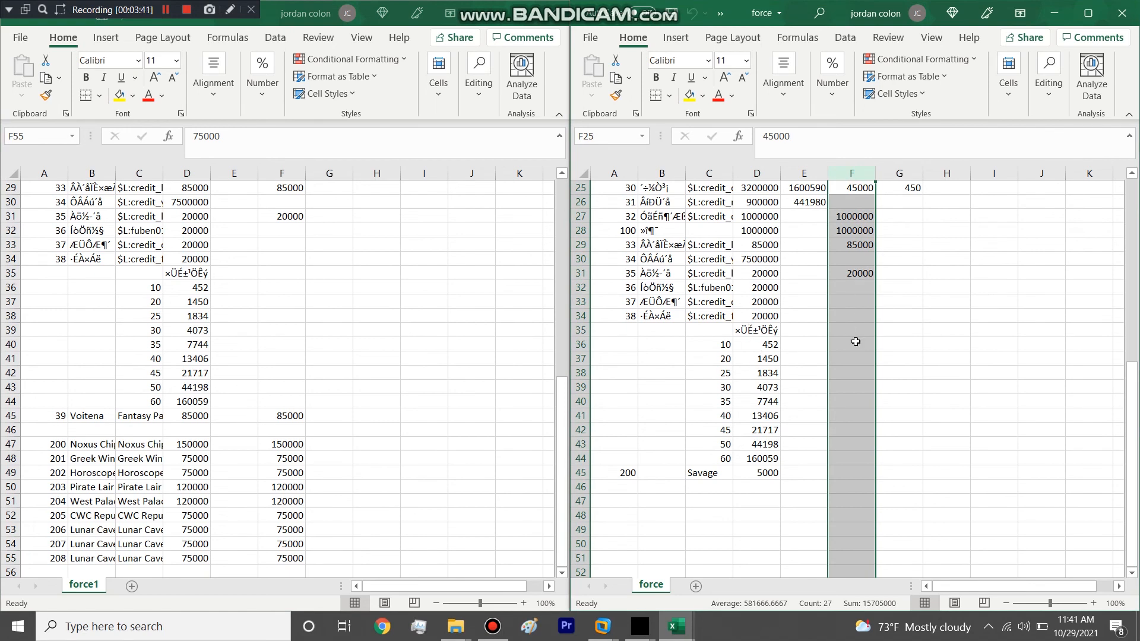
scroll(855, 342, "up", 8)
scroll(855, 342, "down", 13)
scroll(855, 342, "up", 5)
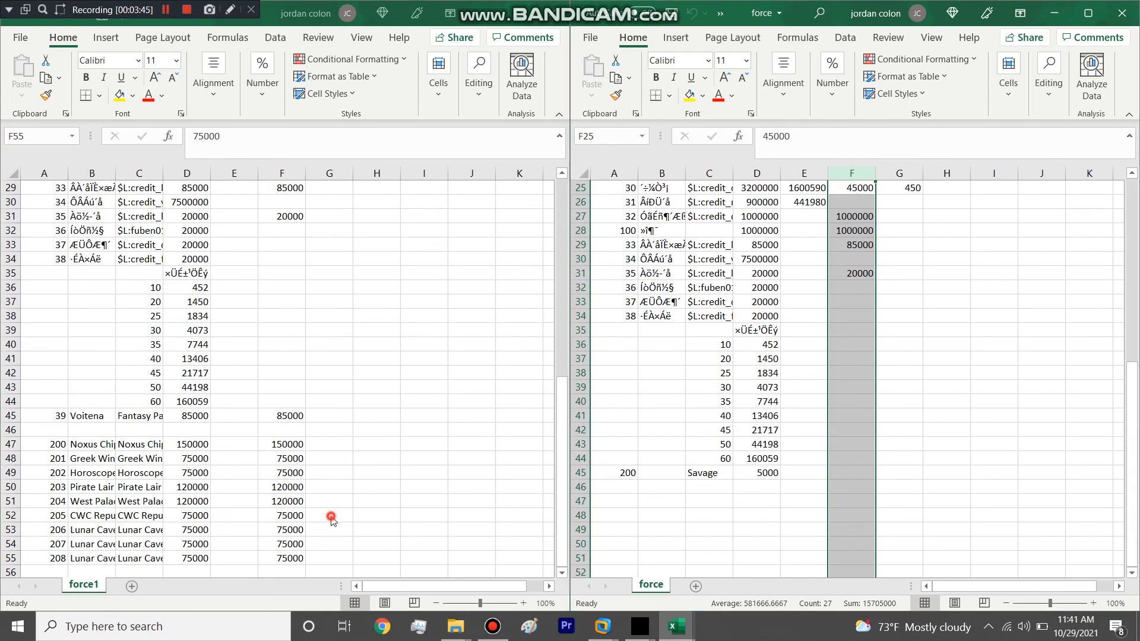
left_click(293, 558)
- Copy the Savage row's credit value of 5000 from D45 into F45 of the force workbook
left_click(753, 472)
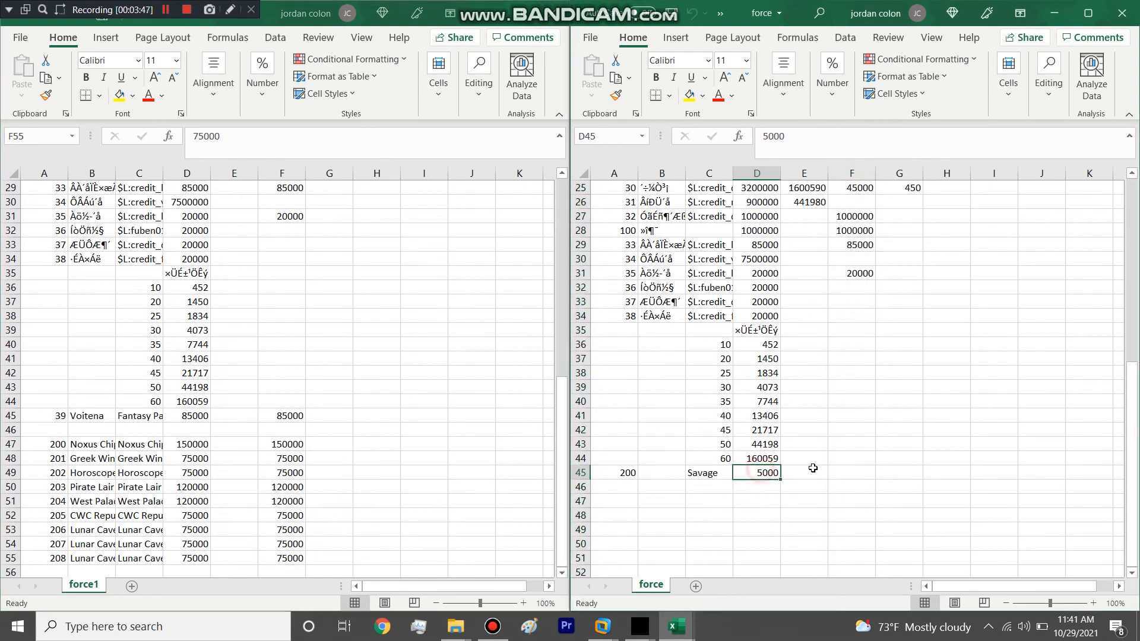
key("ctrl+c")
left_click(842, 472)
key("ctrl+v")
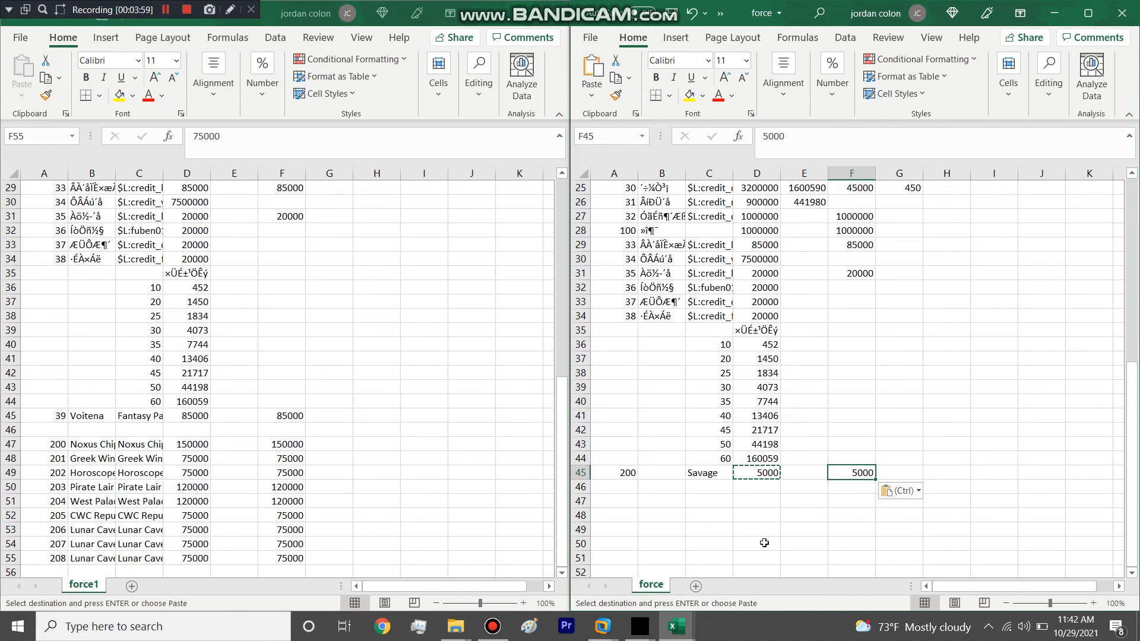
- Switch to the npc_shop workbook and examine the reputation ID and level in each item entry of cell E98
mouse_move(677, 626)
left_click(604, 559)
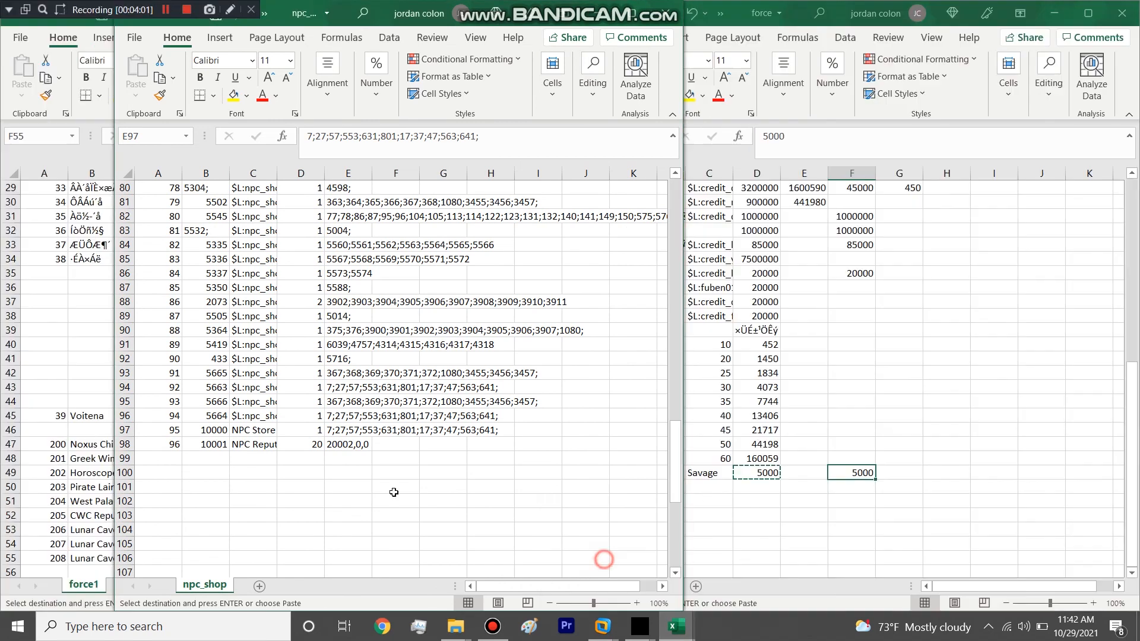
left_click(334, 443)
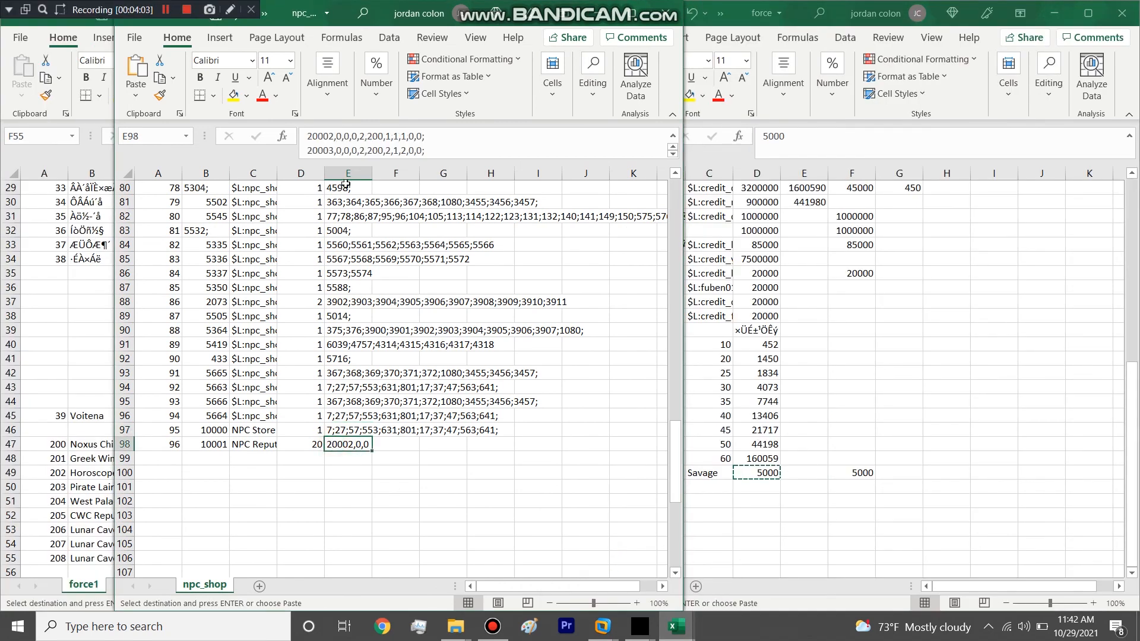
left_click(368, 136)
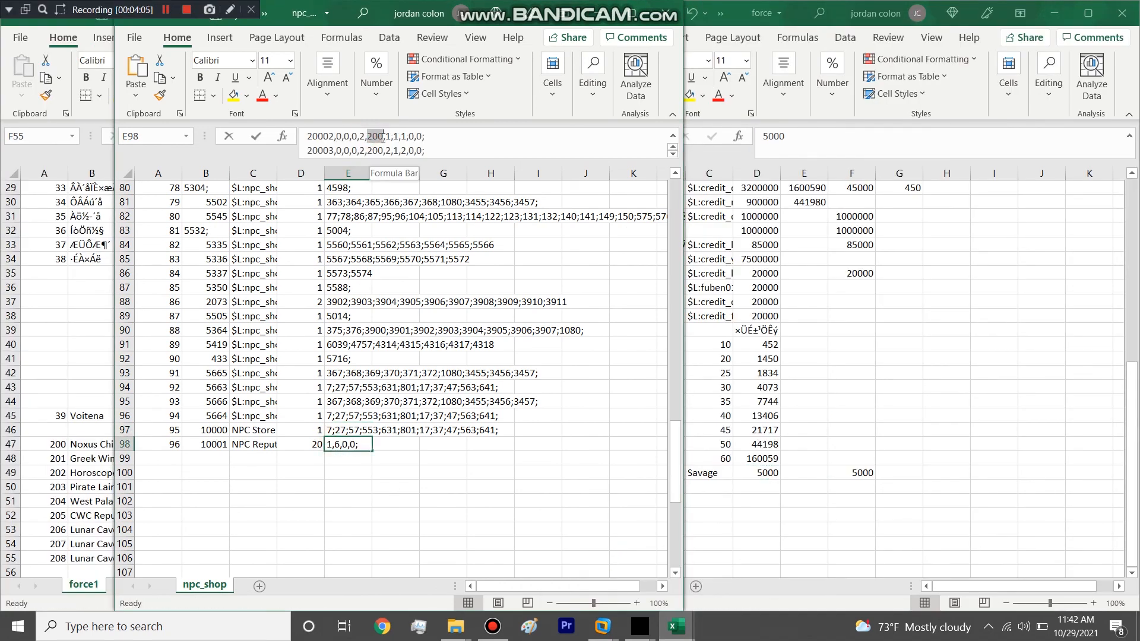
scroll(376, 151, "down", 1)
left_click_drag(374, 160, 381, 243)
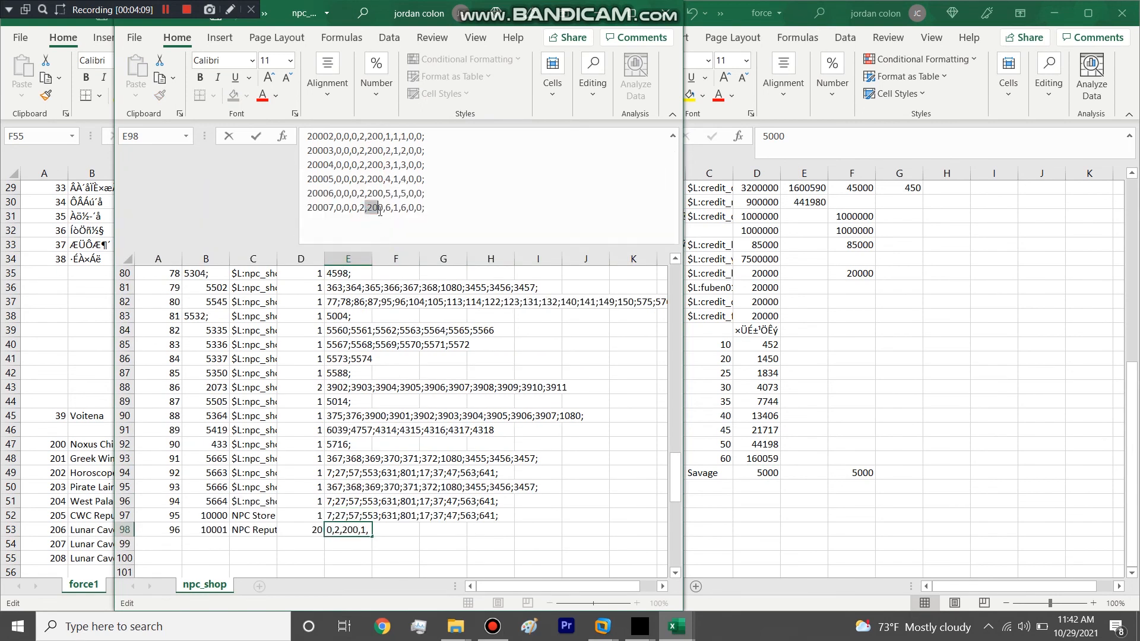
left_click_drag(442, 207, 341, 135)
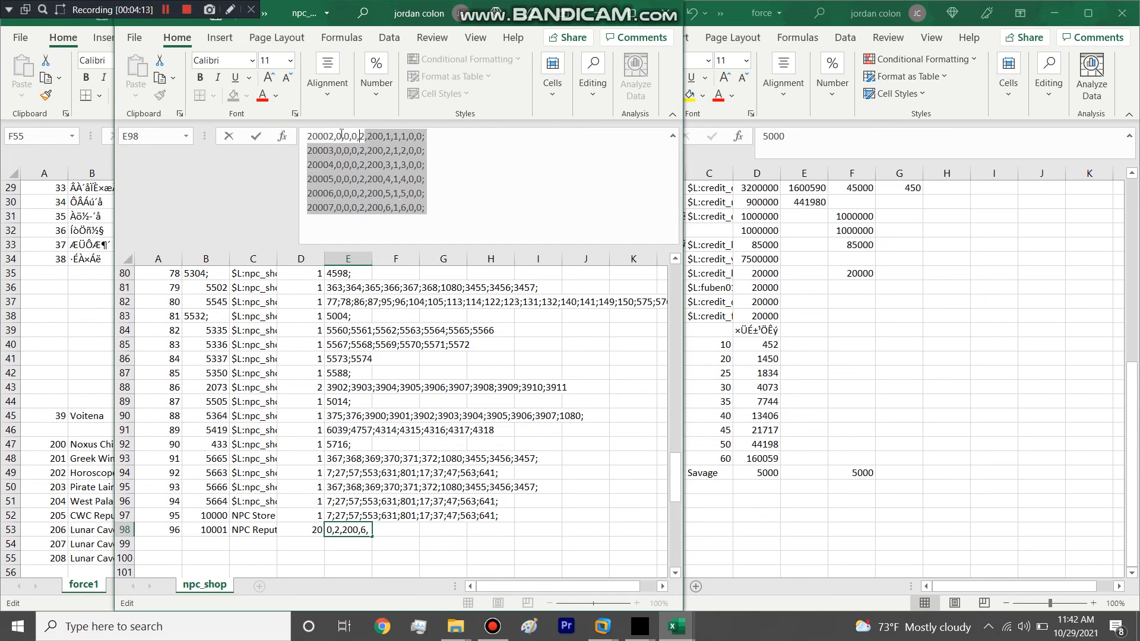
left_click(387, 165)
left_click_drag(442, 169, 321, 164)
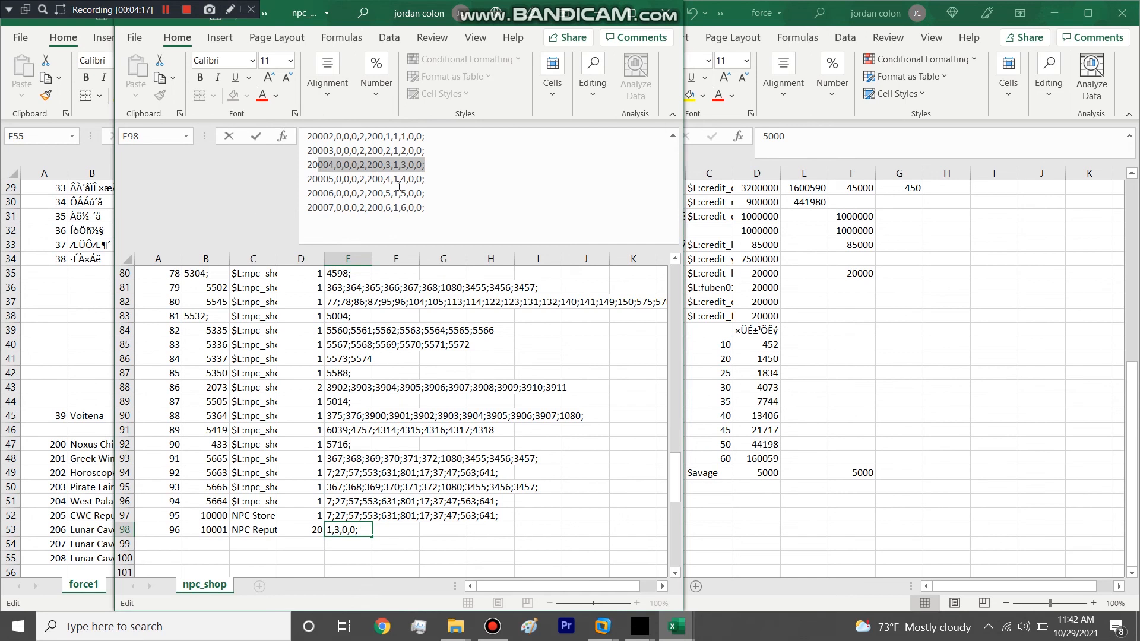
left_click(710, 358)
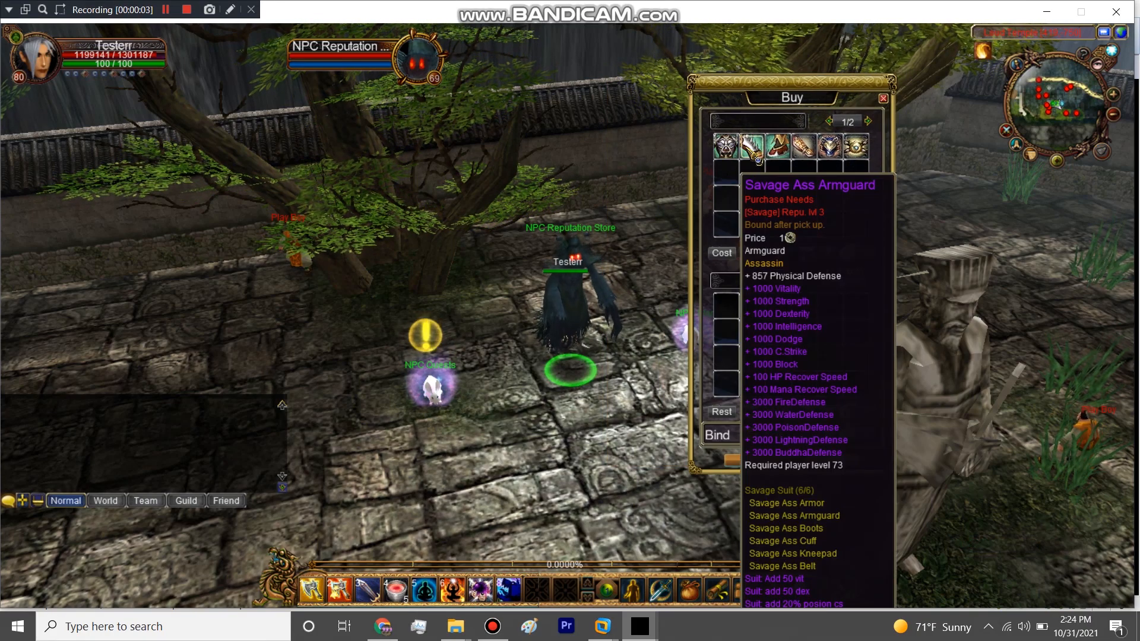
- From the game, browse to Editing Servers\1. Test Clients\2. Editing\game_server\local\malay_gb in the file explorer and open the force file
mouse_move(845, 154)
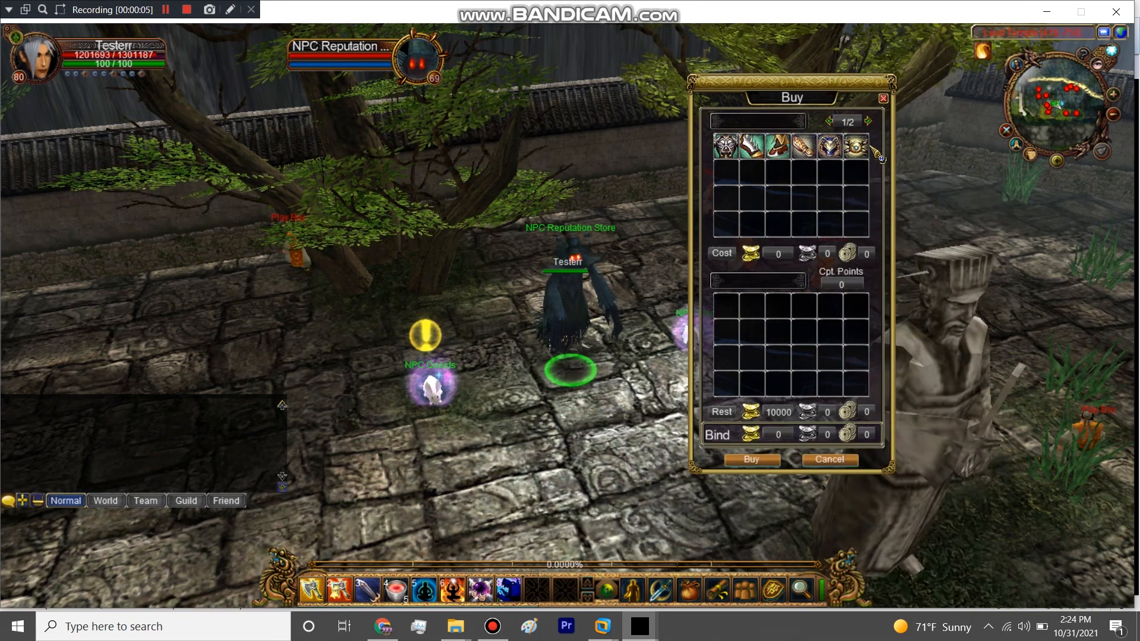
mouse_move(746, 156)
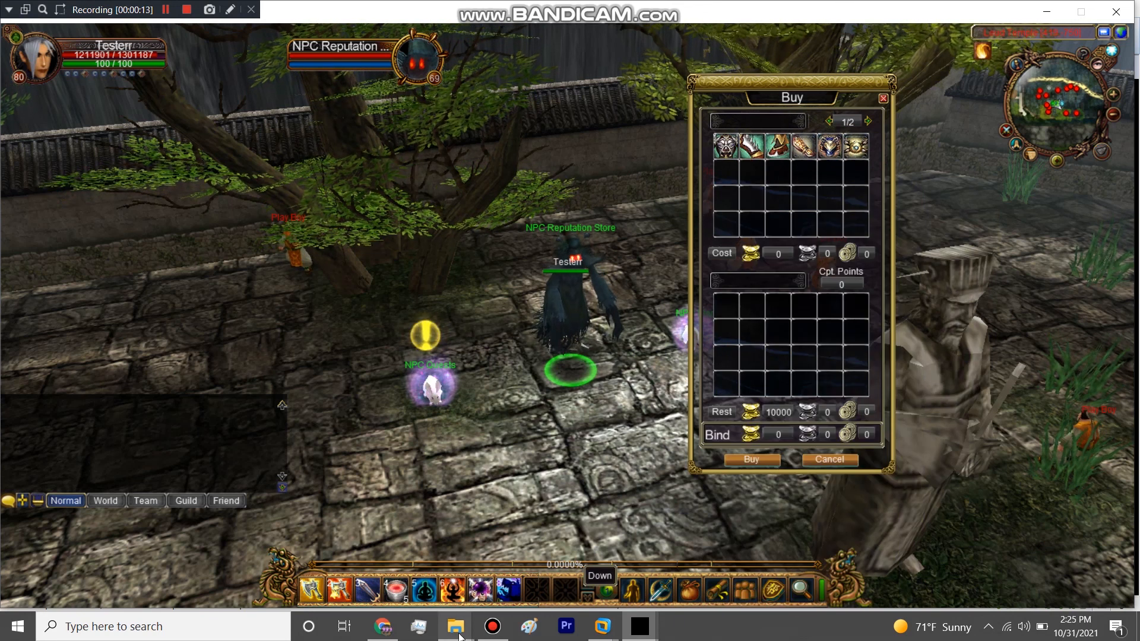
mouse_move(463, 634)
left_click(505, 579)
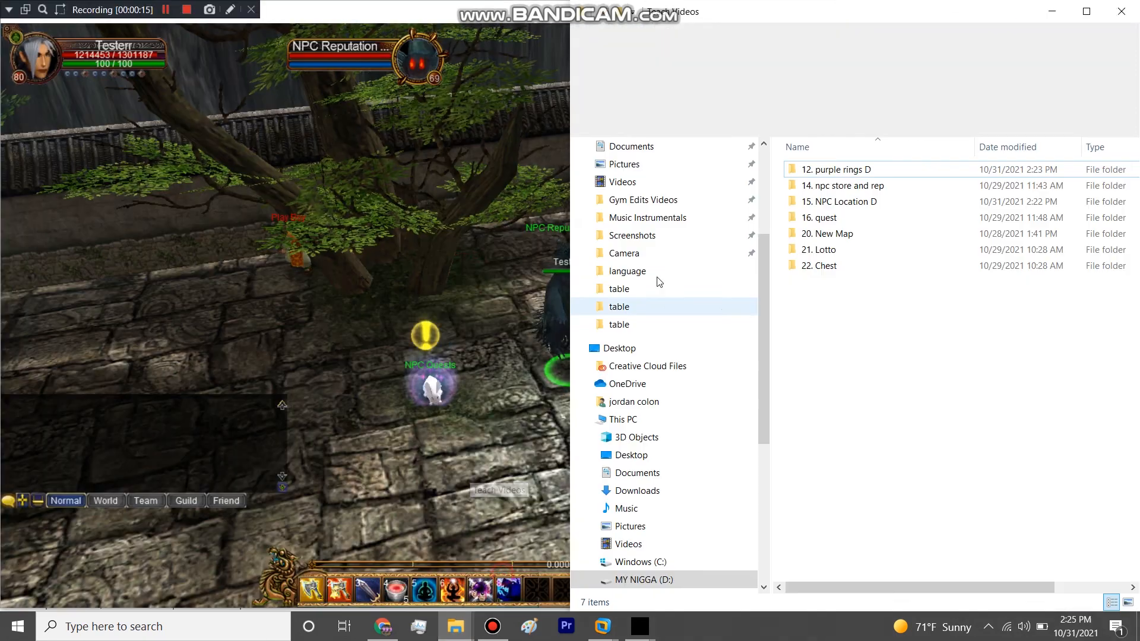
scroll(636, 313, "up", 3)
left_click(730, 240)
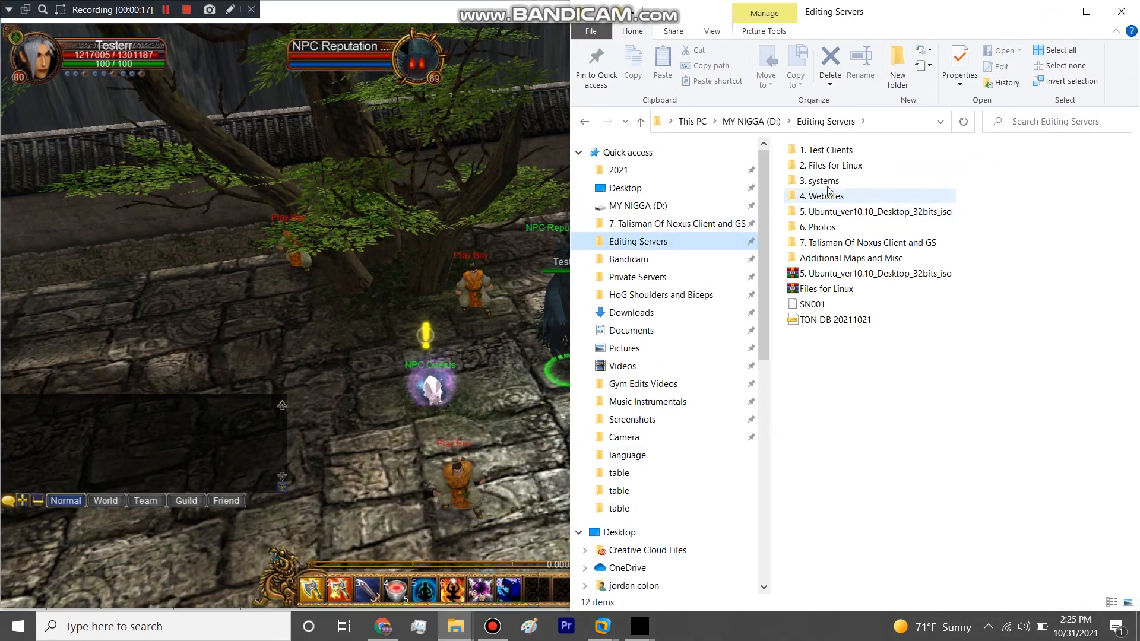
double_click(832, 149)
double_click(826, 185)
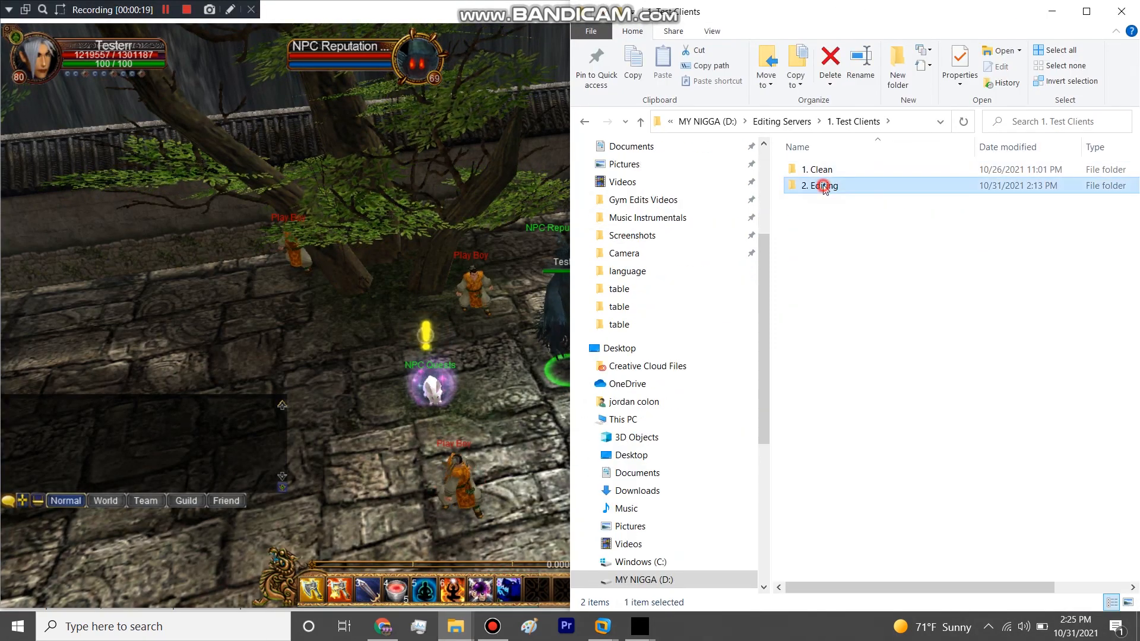
double_click(822, 186)
left_click(832, 171)
double_click(831, 171)
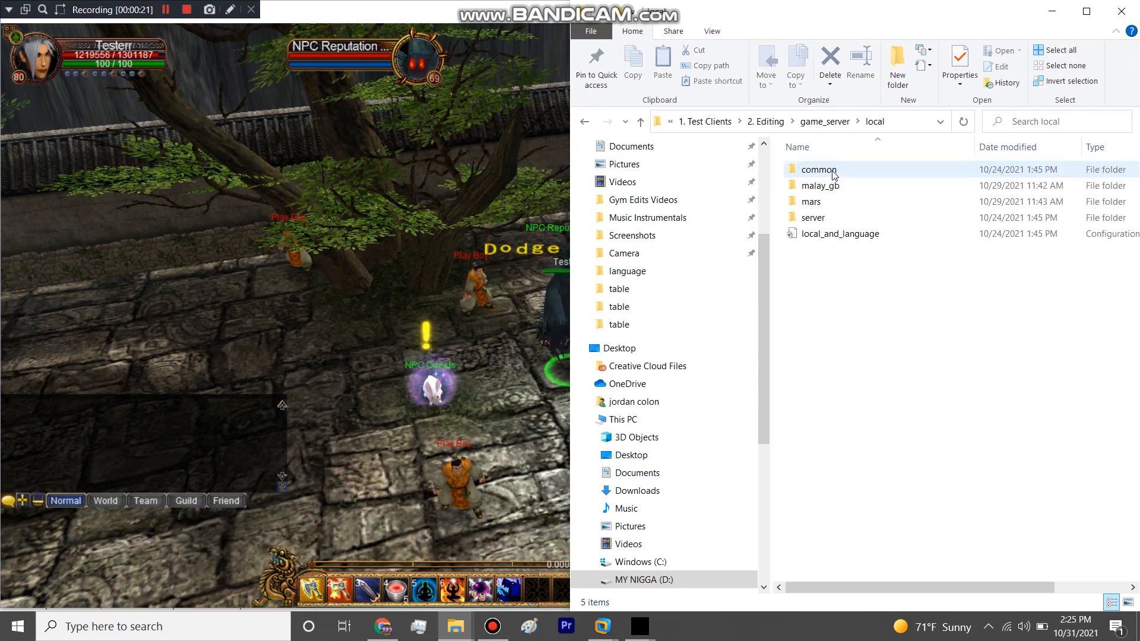
double_click(830, 186)
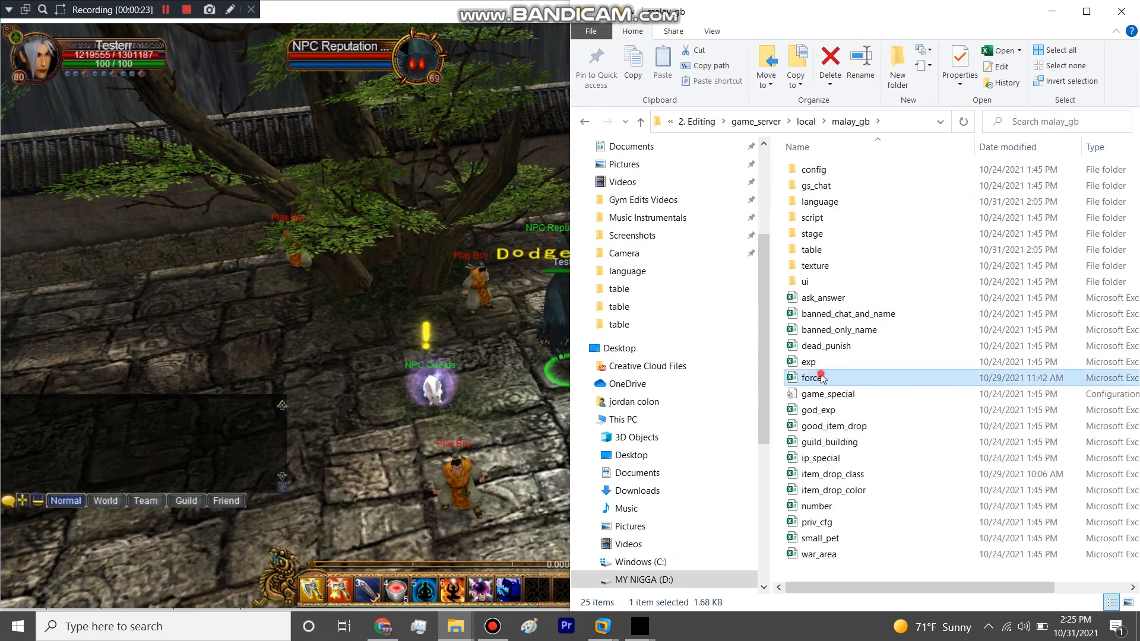
double_click(824, 378)
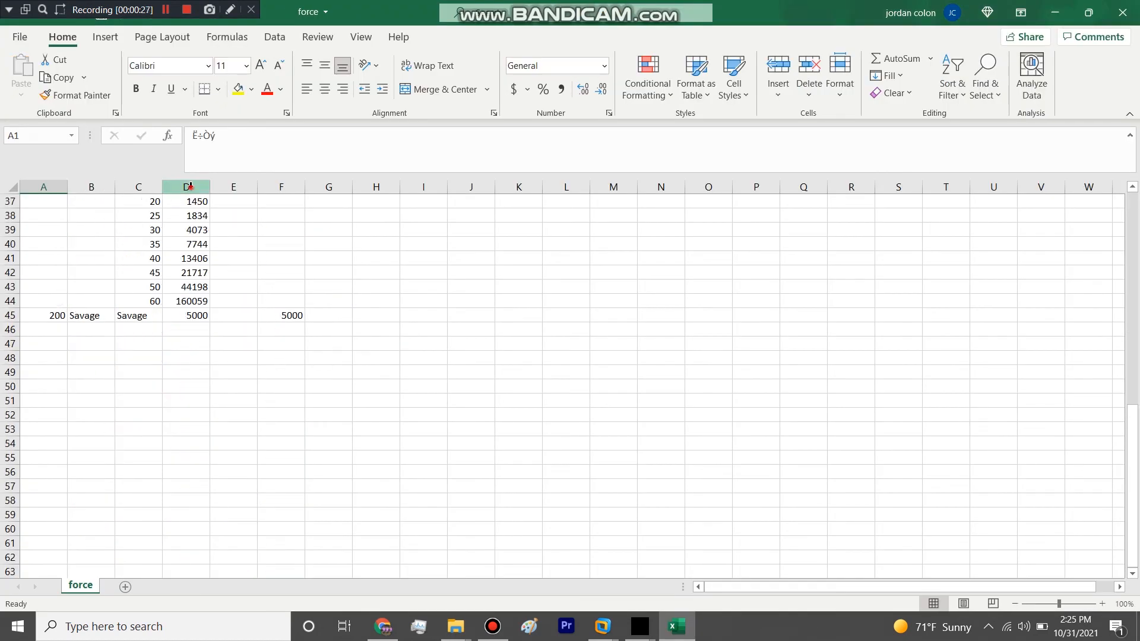
- Review the Savage row 45 in the force workbook across columns A, C, D and F
left_click(190, 187)
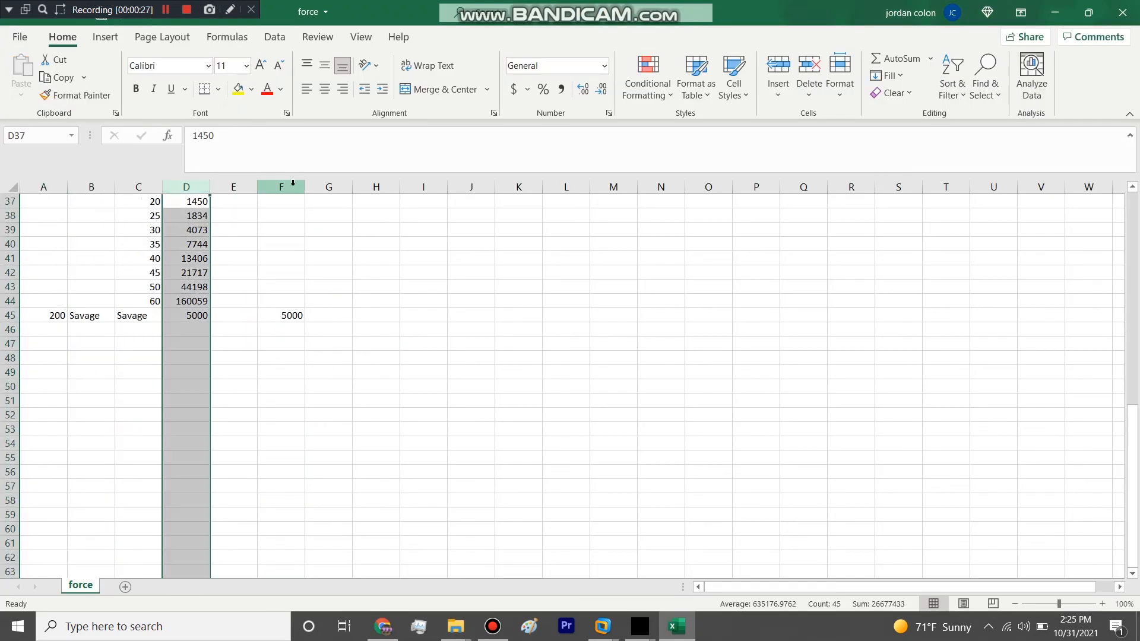
left_click(292, 187)
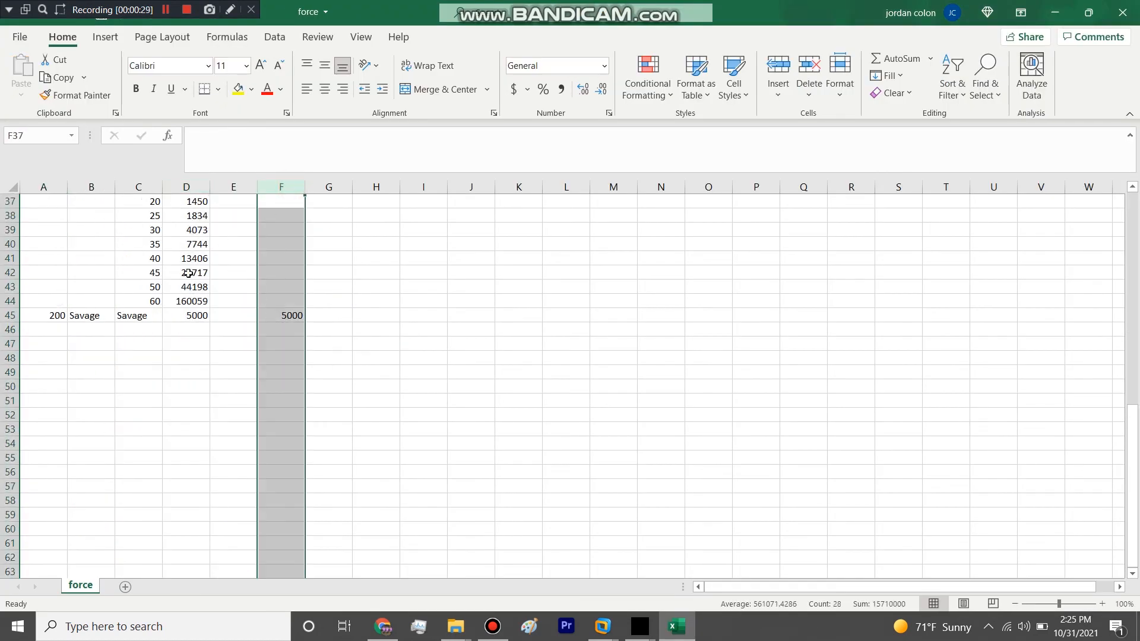
left_click(7, 316)
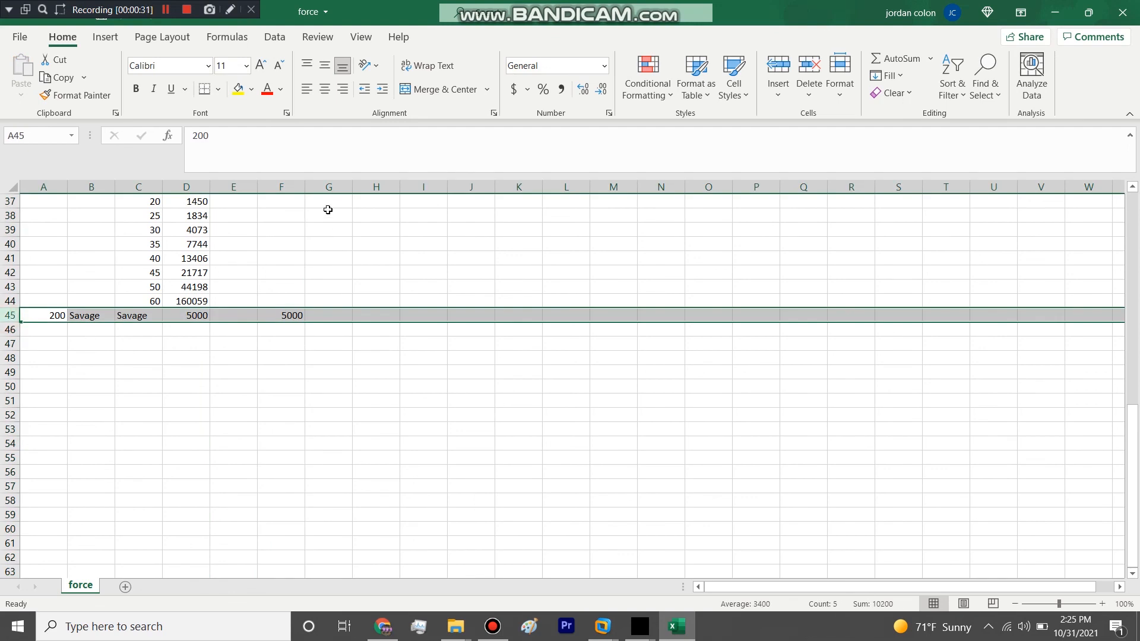
left_click(291, 185)
left_click(6, 316)
left_click(48, 185)
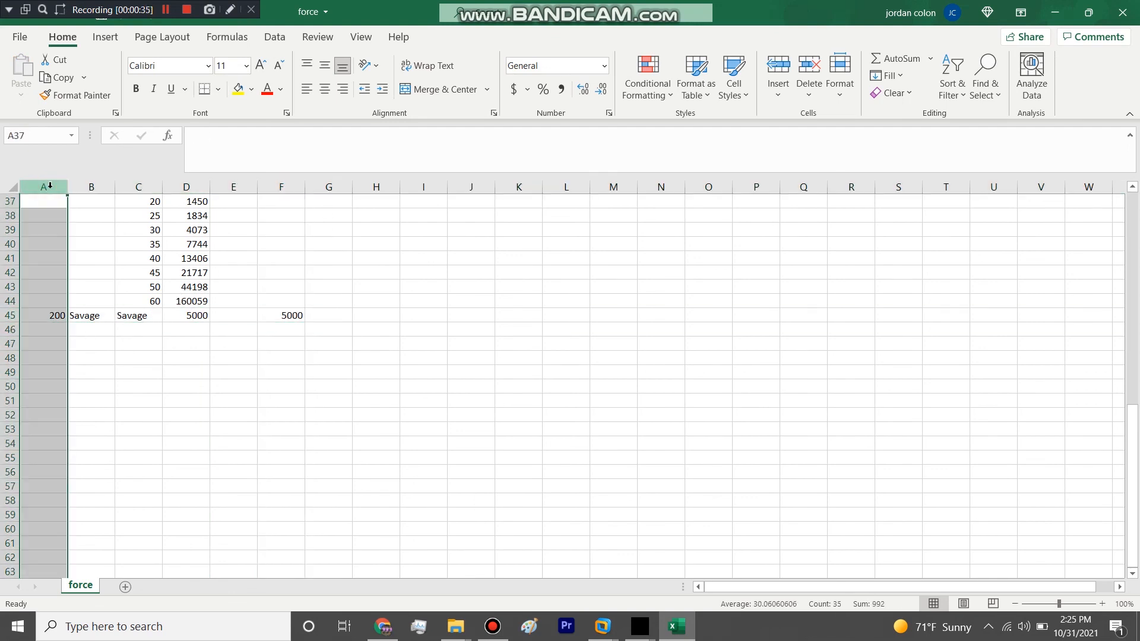
left_click_drag(146, 186, 123, 186)
left_click(193, 189)
left_click(292, 189)
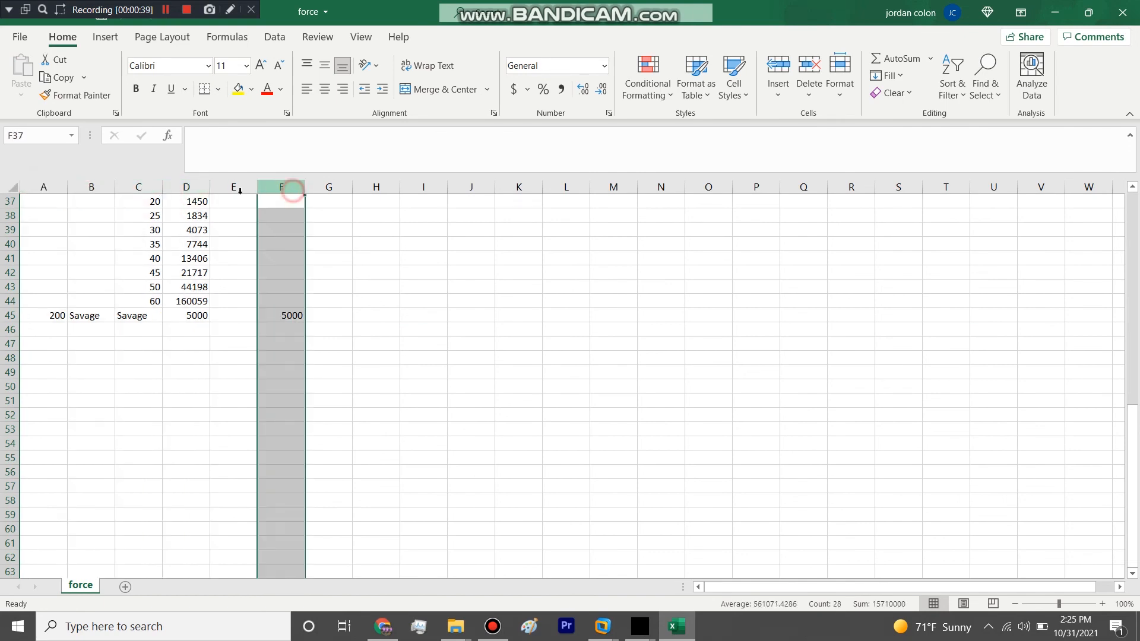
left_click(197, 189)
left_click(277, 183)
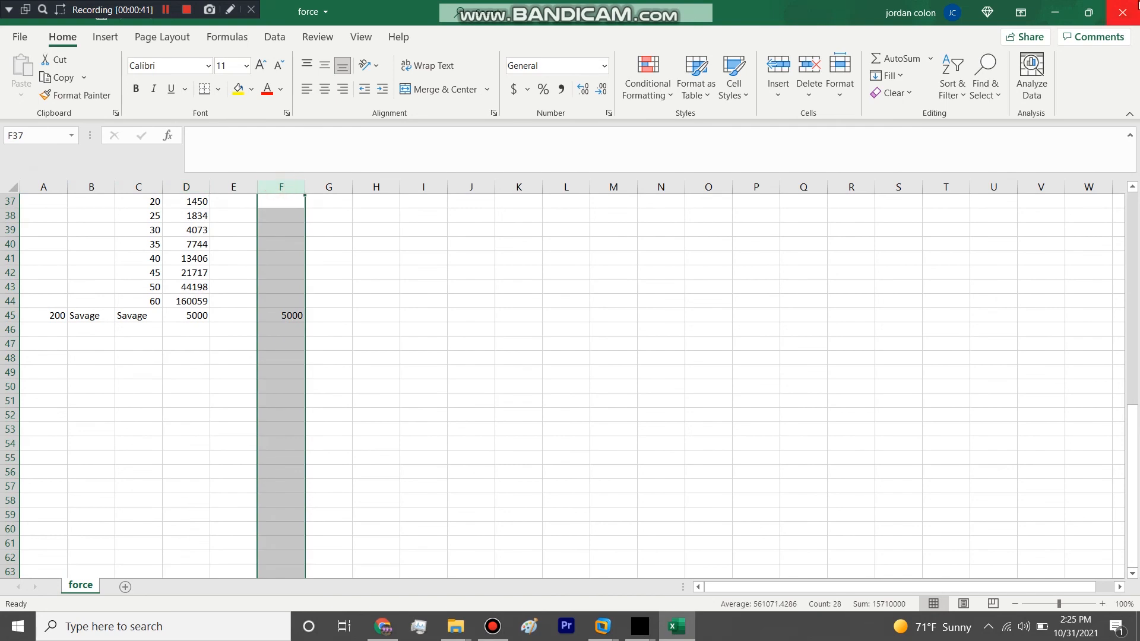
- Close the force workbook, then return to the game and dismiss the reputation store's Buy window
left_click(1122, 12)
left_click(522, 461)
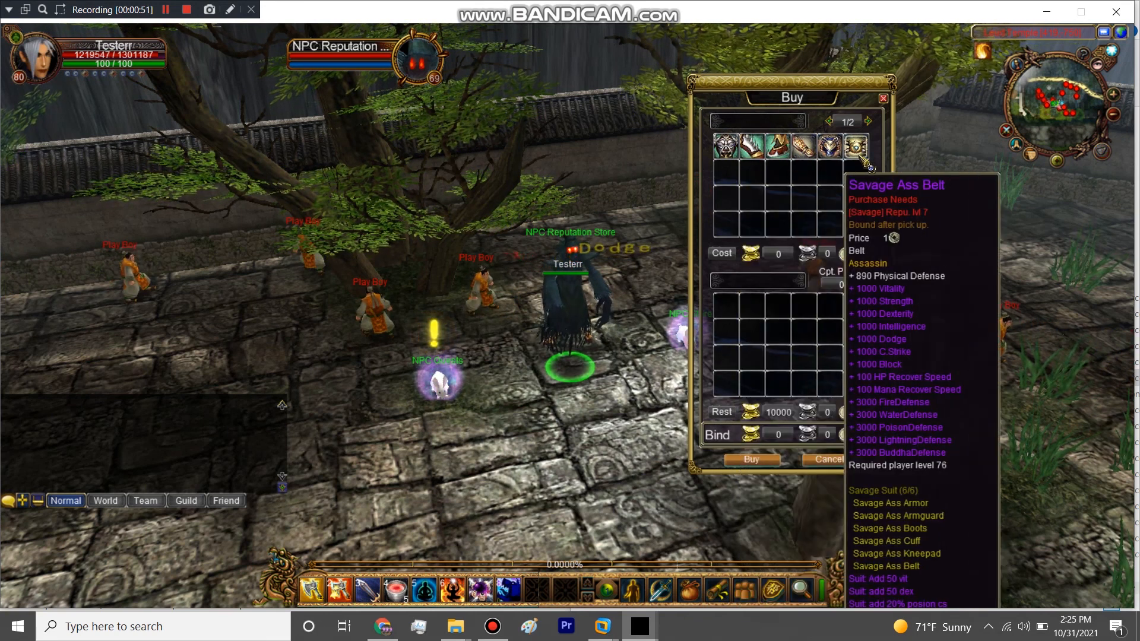
key("Escape")
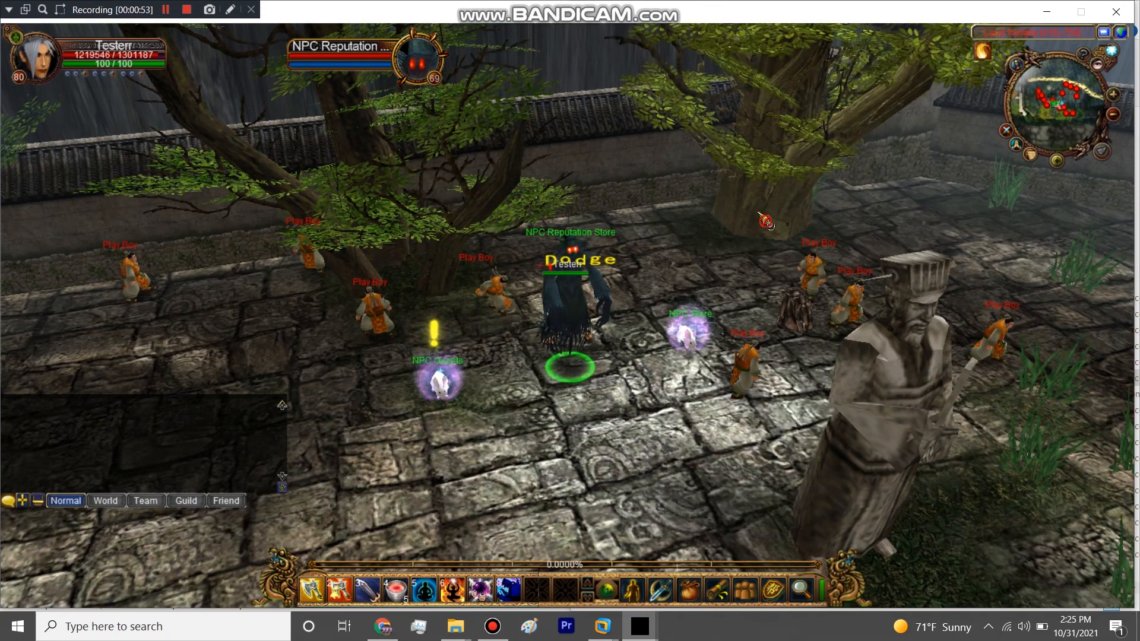